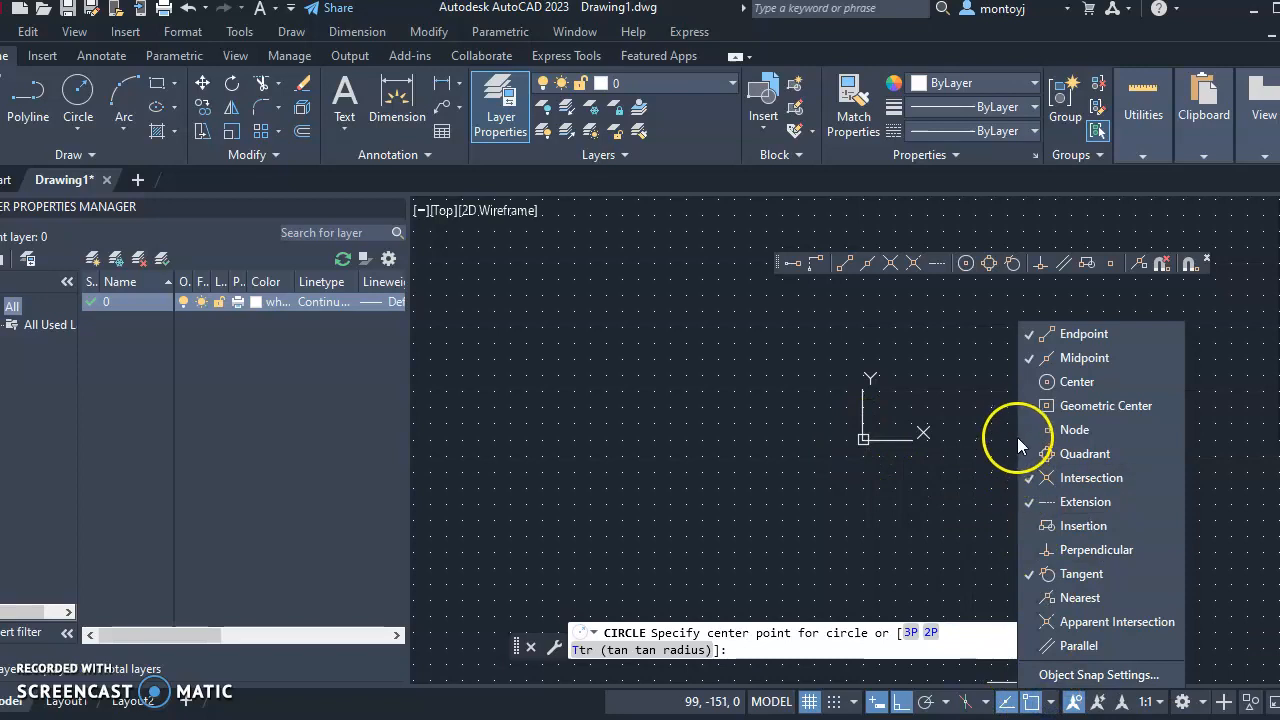
Enable the Center and Quadrant running object snaps and cancel the pending circle command.
{"action": "left_click", "coordinate": [1024, 382]}
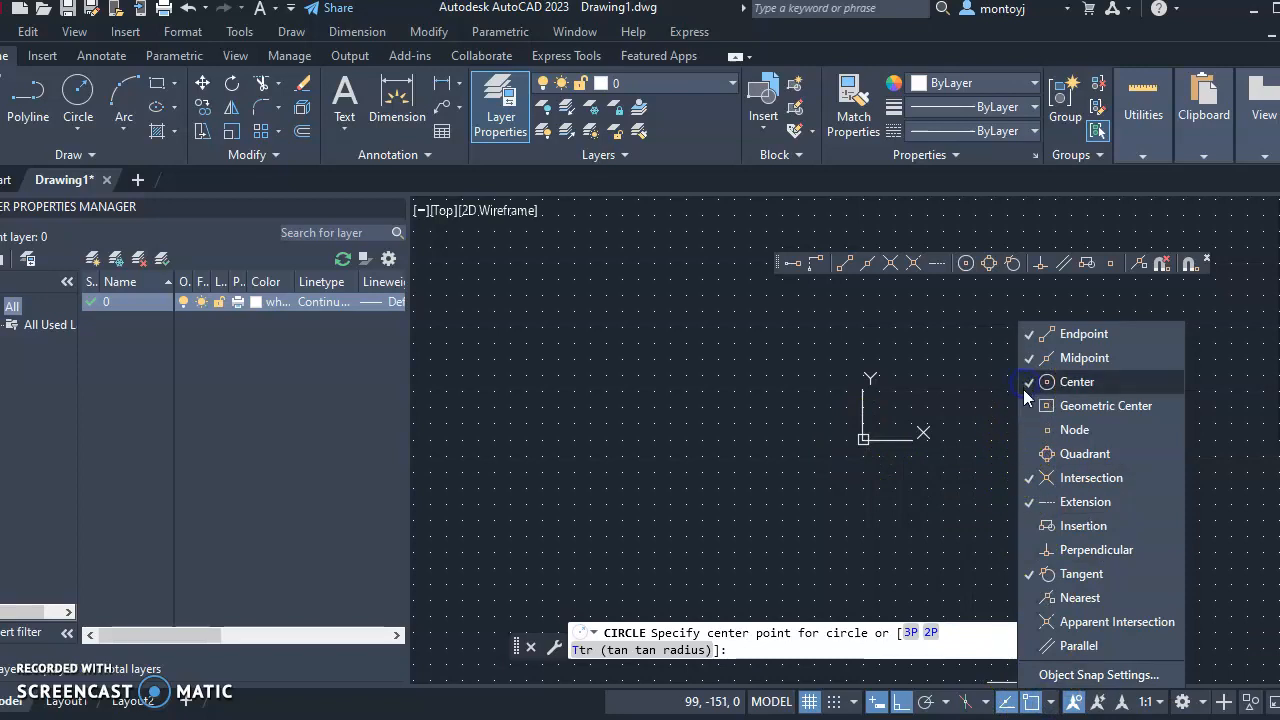
{"action": "left_click", "coordinate": [1024, 454]}
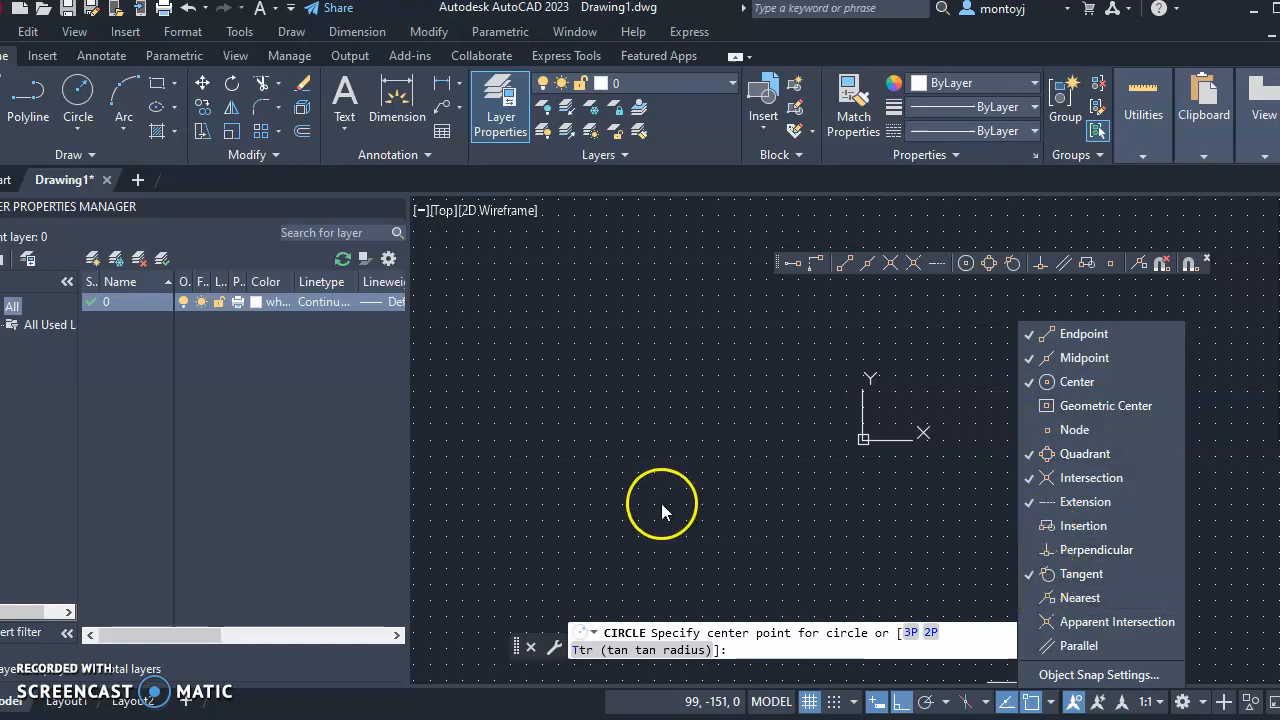
{"action": "key", "text": "Escape"}
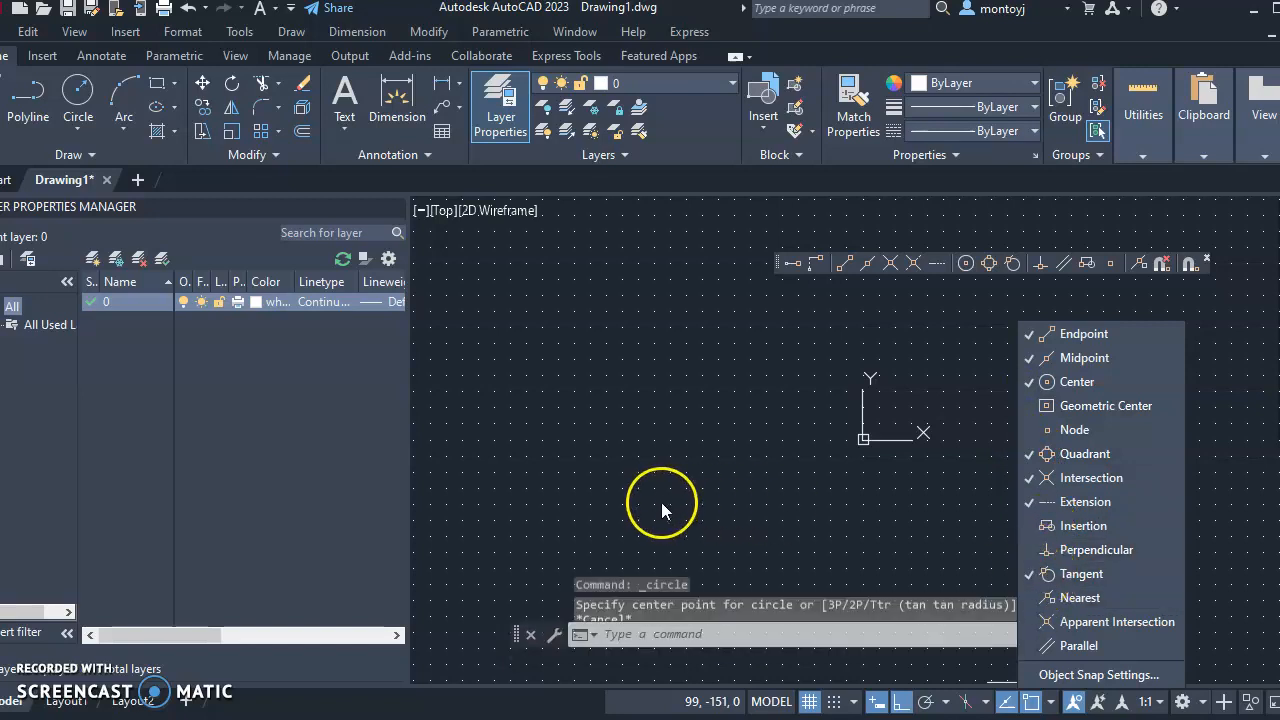
{"action": "left_click", "coordinate": [808, 397]}
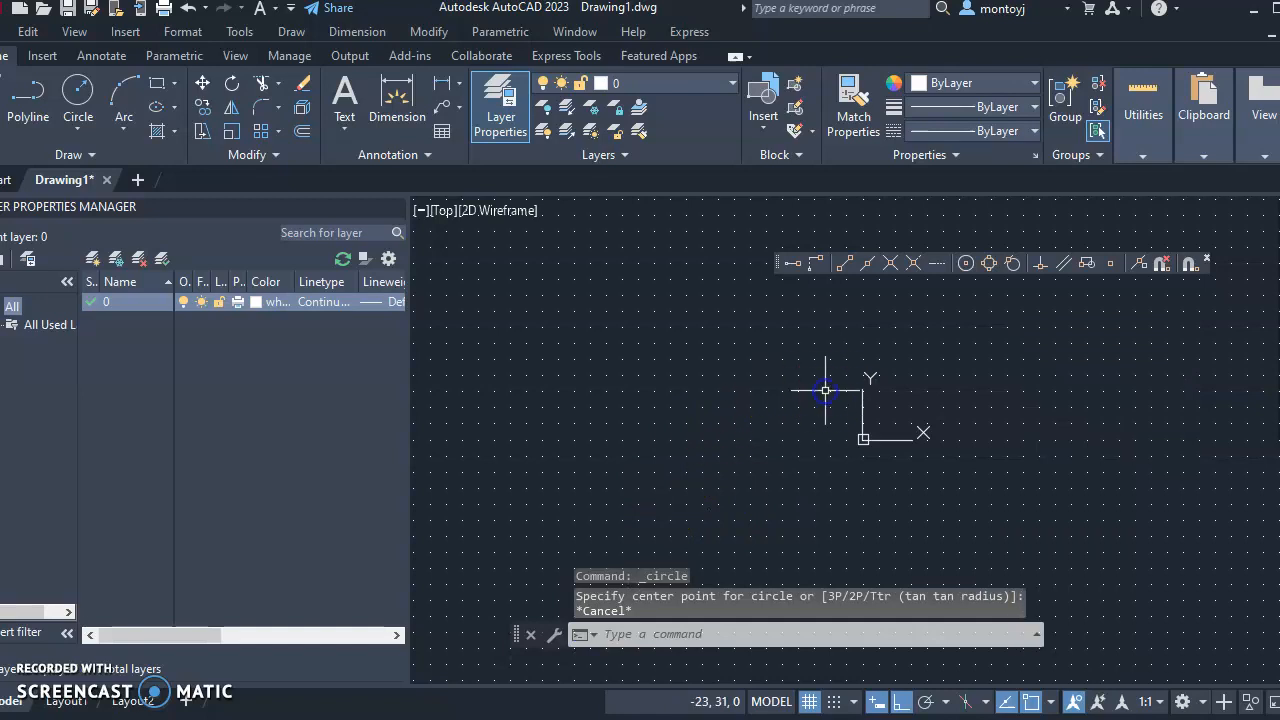
Turn on grid snap and draw a center-radius circle at the origin with a radius of 50.
{"action": "left_click", "coordinate": [82, 132]}
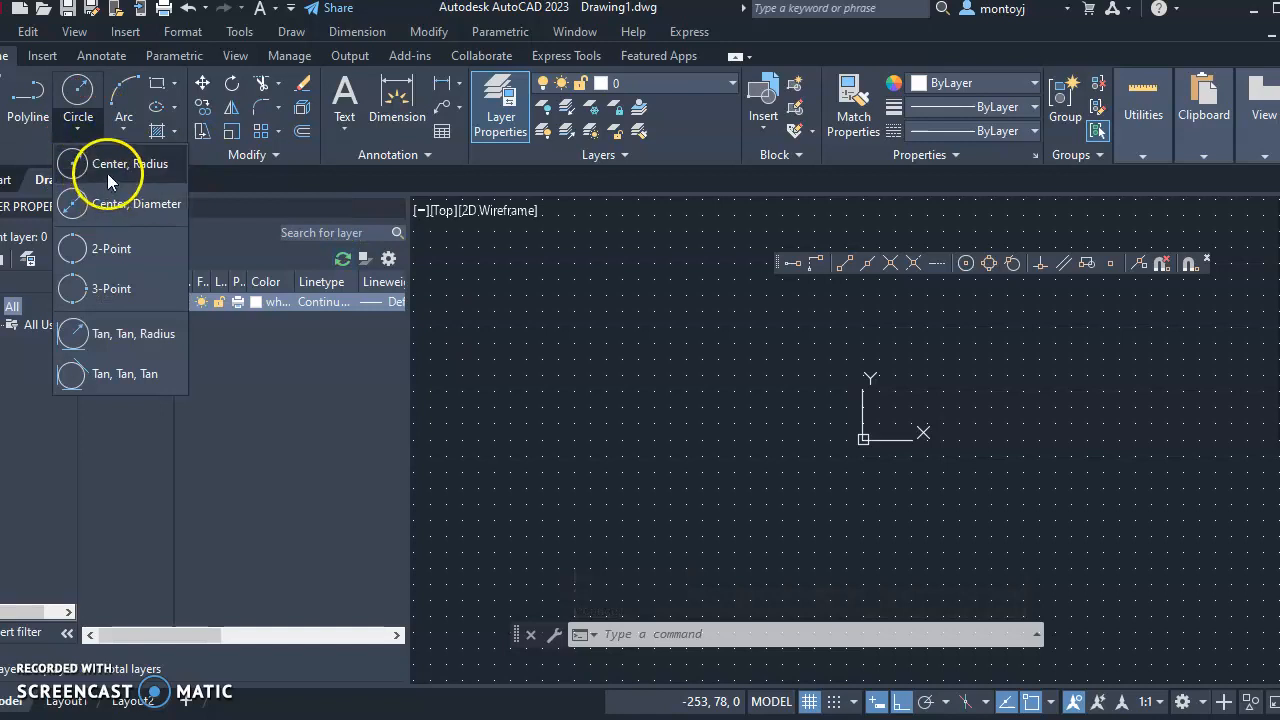
{"action": "left_click", "coordinate": [107, 170]}
{"action": "mouse_move", "coordinate": [108, 178]}
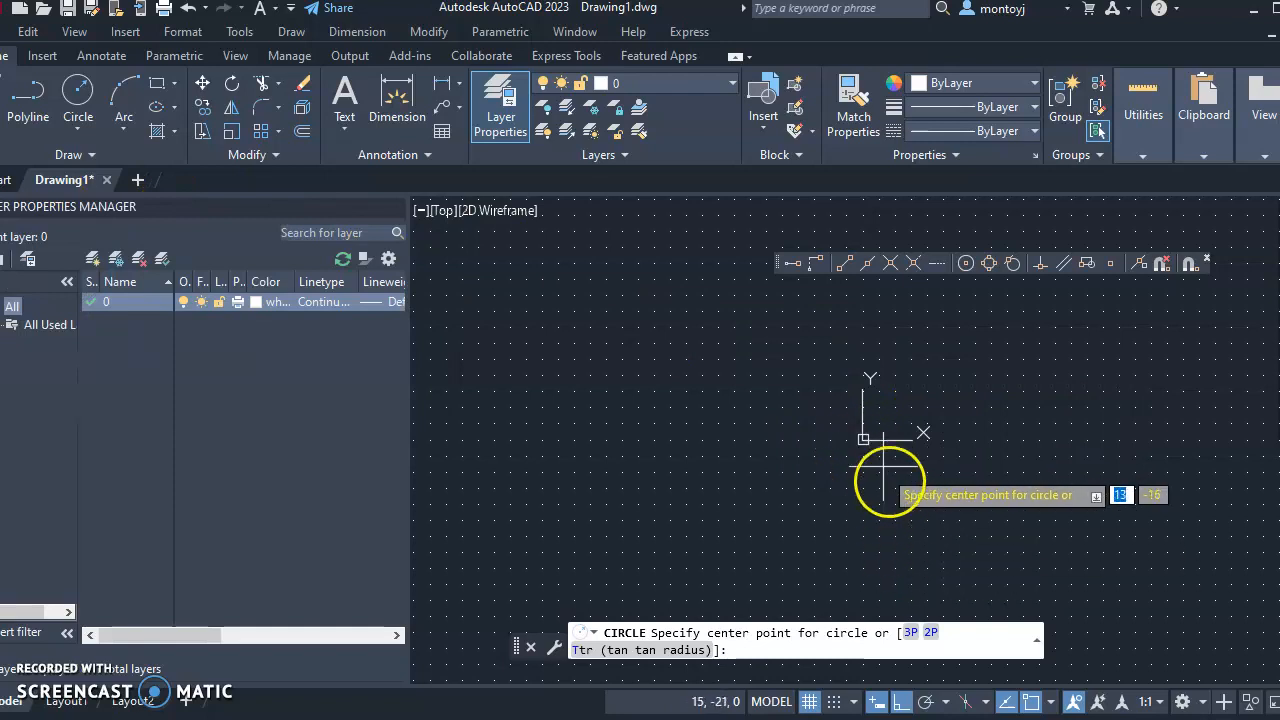
{"action": "left_click", "coordinate": [849, 705]}
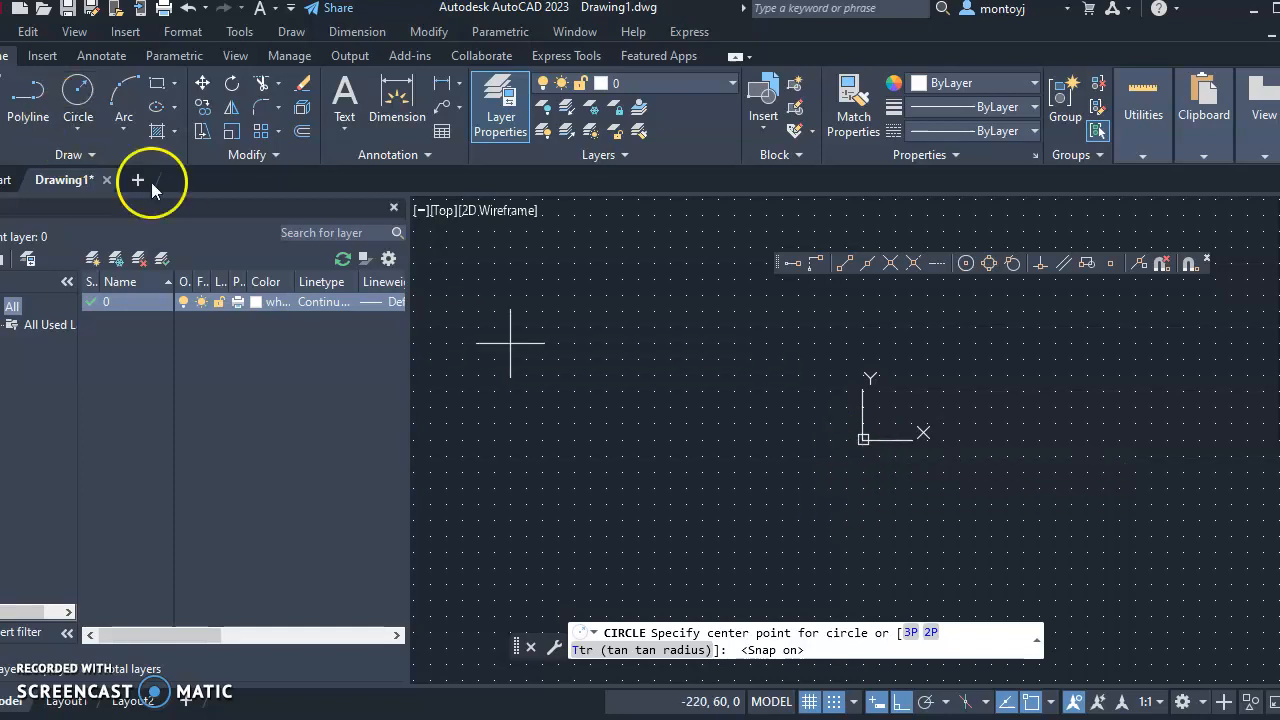
{"action": "left_click", "coordinate": [863, 438]}
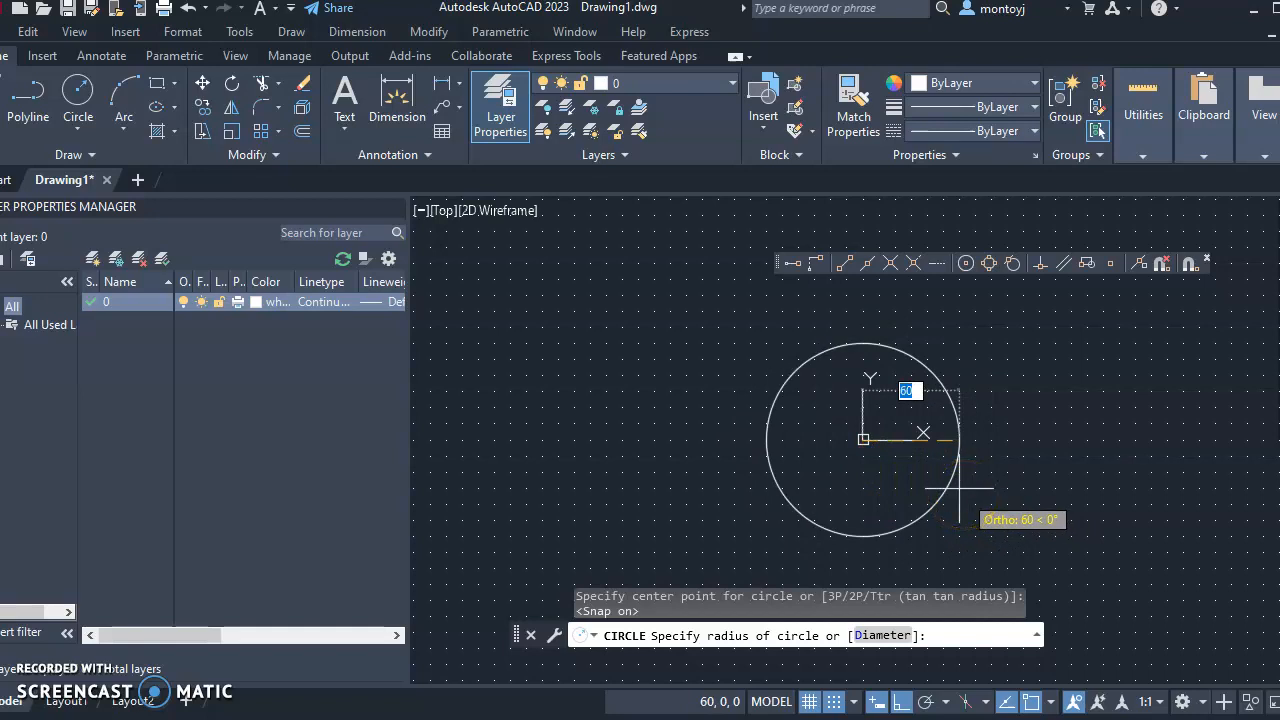
{"action": "type", "text": "50"}
{"action": "key", "text": "Return"}
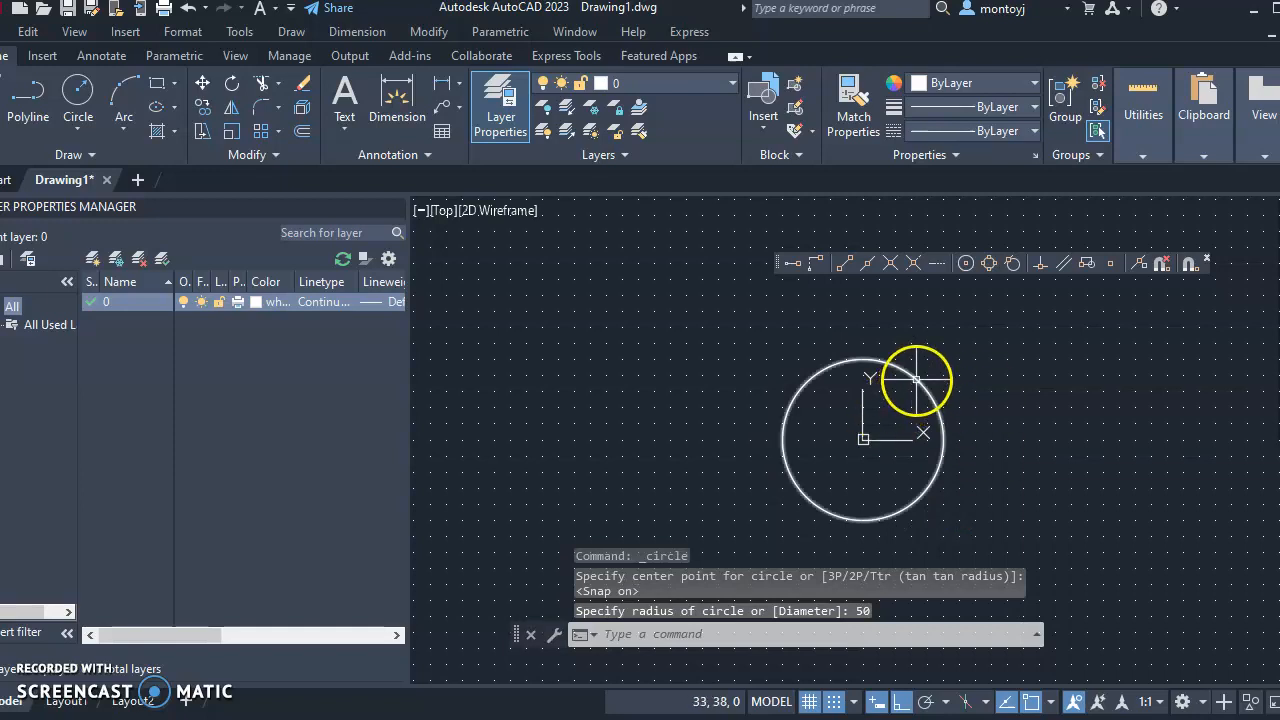
Open the dynamic input drafting settings and review the pointer input format and visibility options.
{"action": "right_click", "coordinate": [876, 705]}
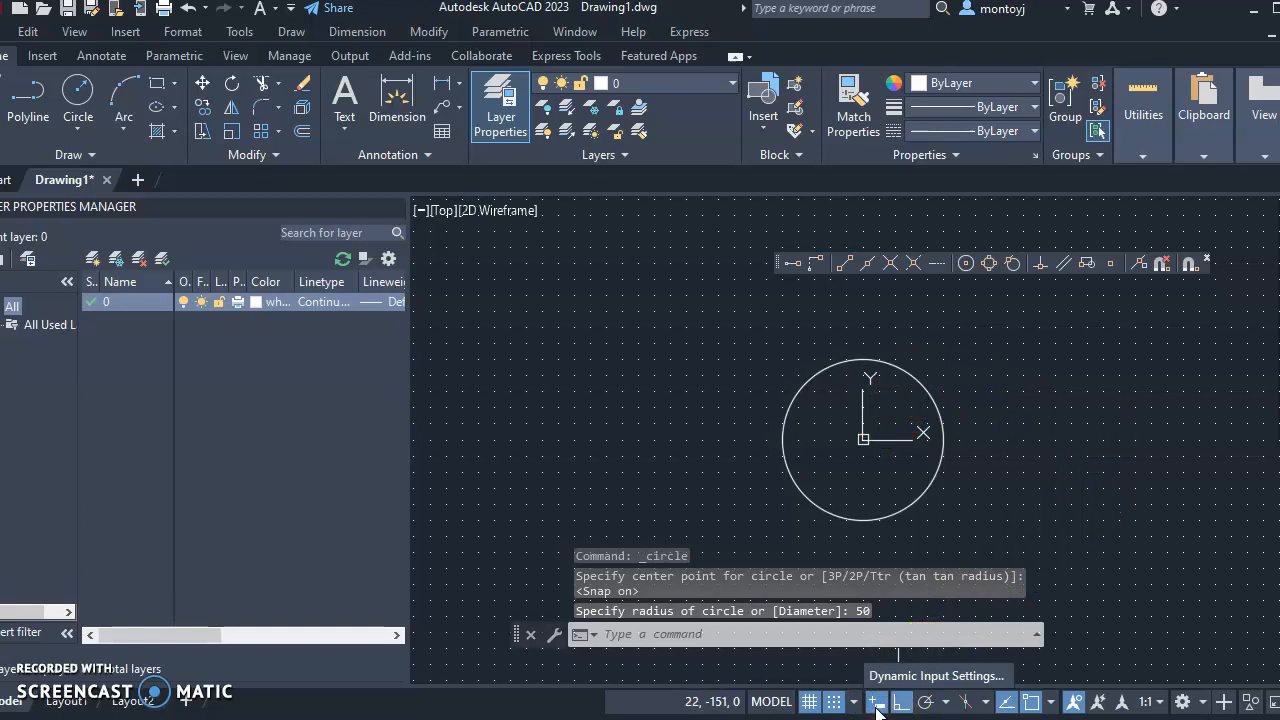
{"action": "left_click", "coordinate": [906, 677]}
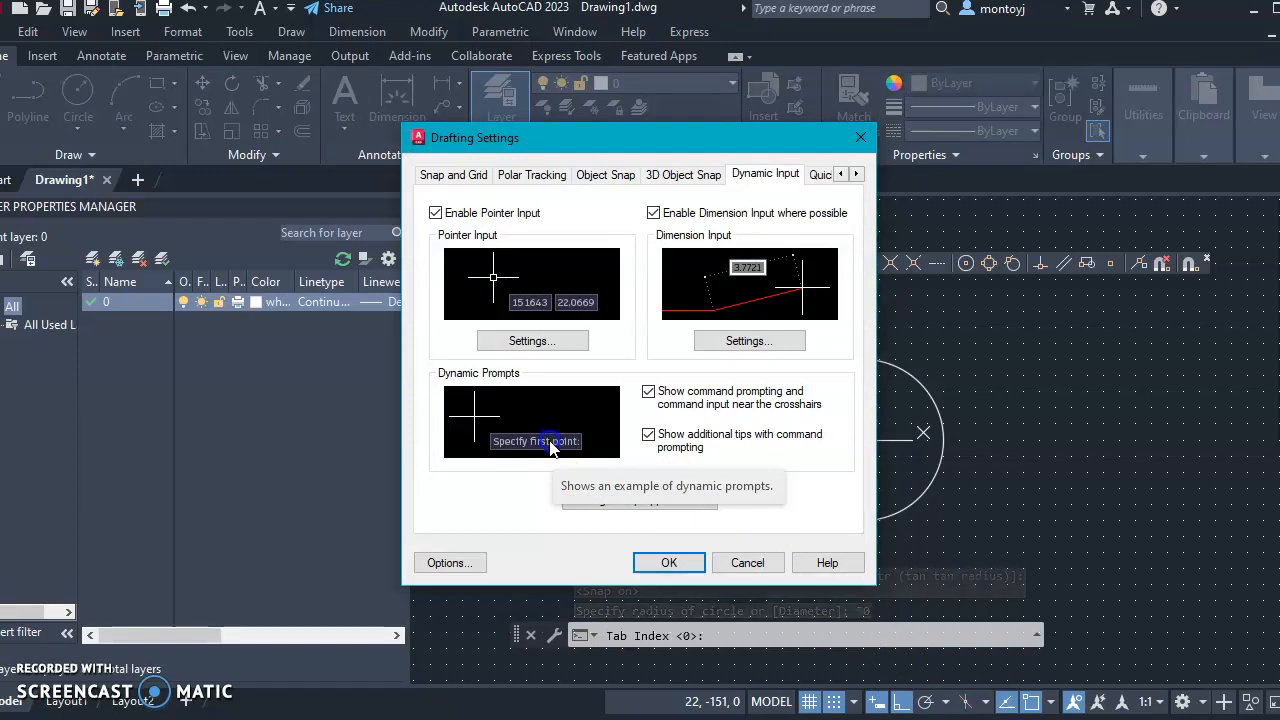
{"action": "left_click", "coordinate": [544, 343]}
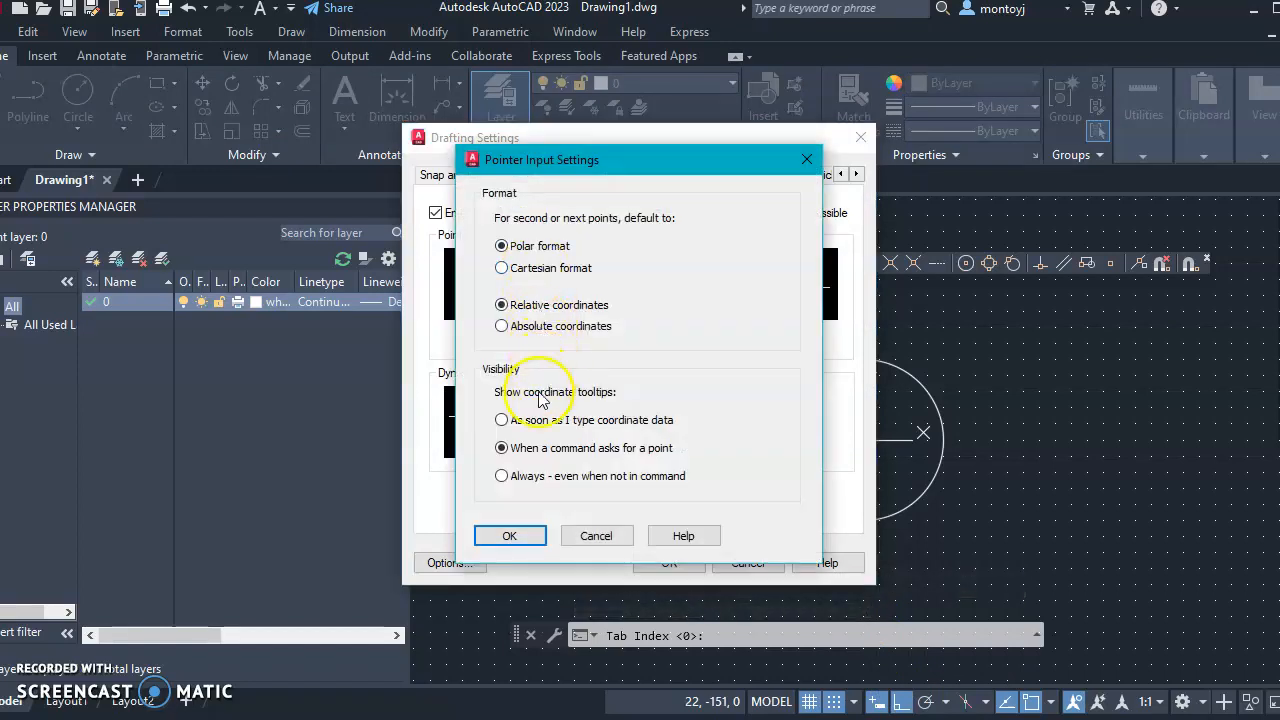
{"action": "left_click", "coordinate": [807, 159]}
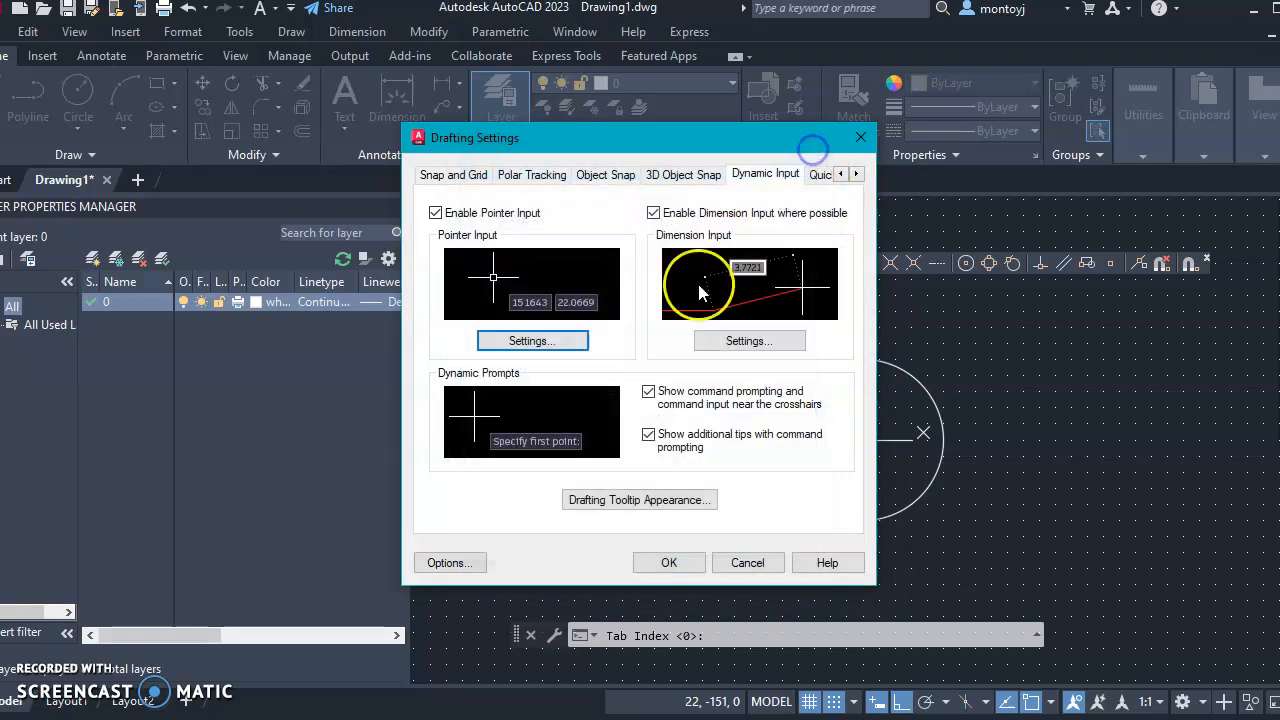
Set the drafting tooltip color for 2D model space to Black and accept the drafting settings.
{"action": "left_click", "coordinate": [567, 500]}
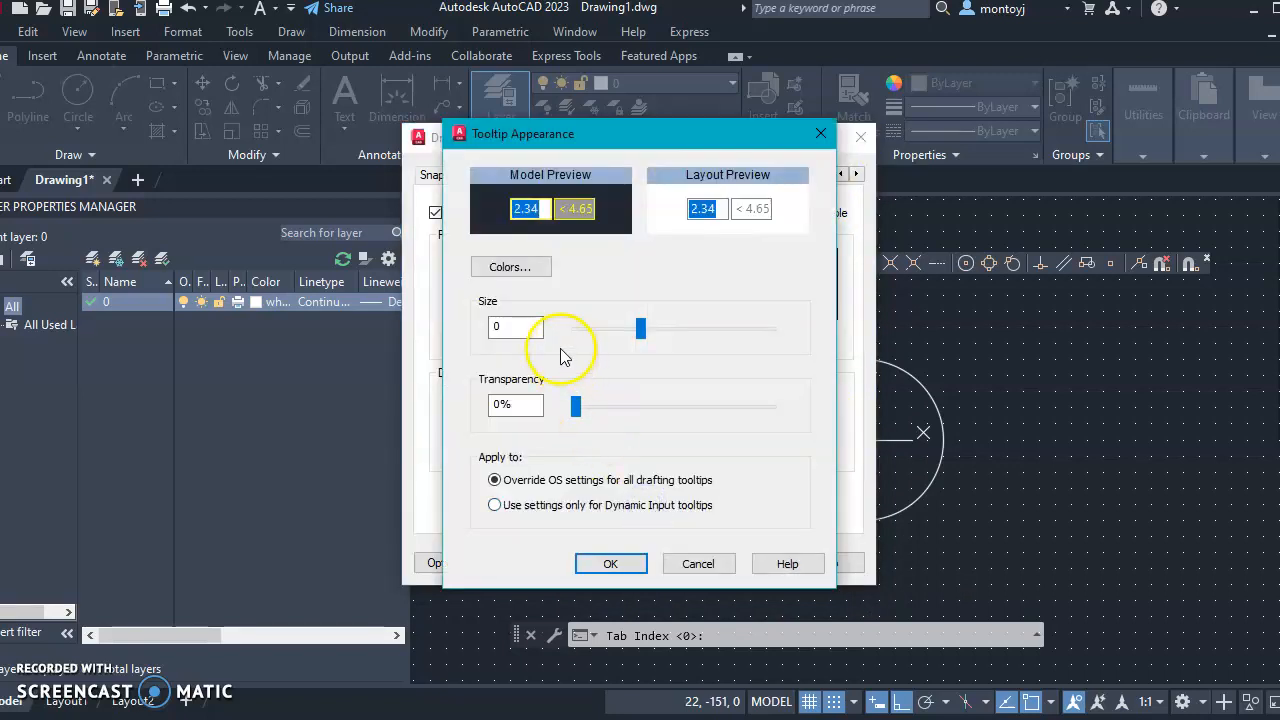
{"action": "left_click", "coordinate": [525, 266]}
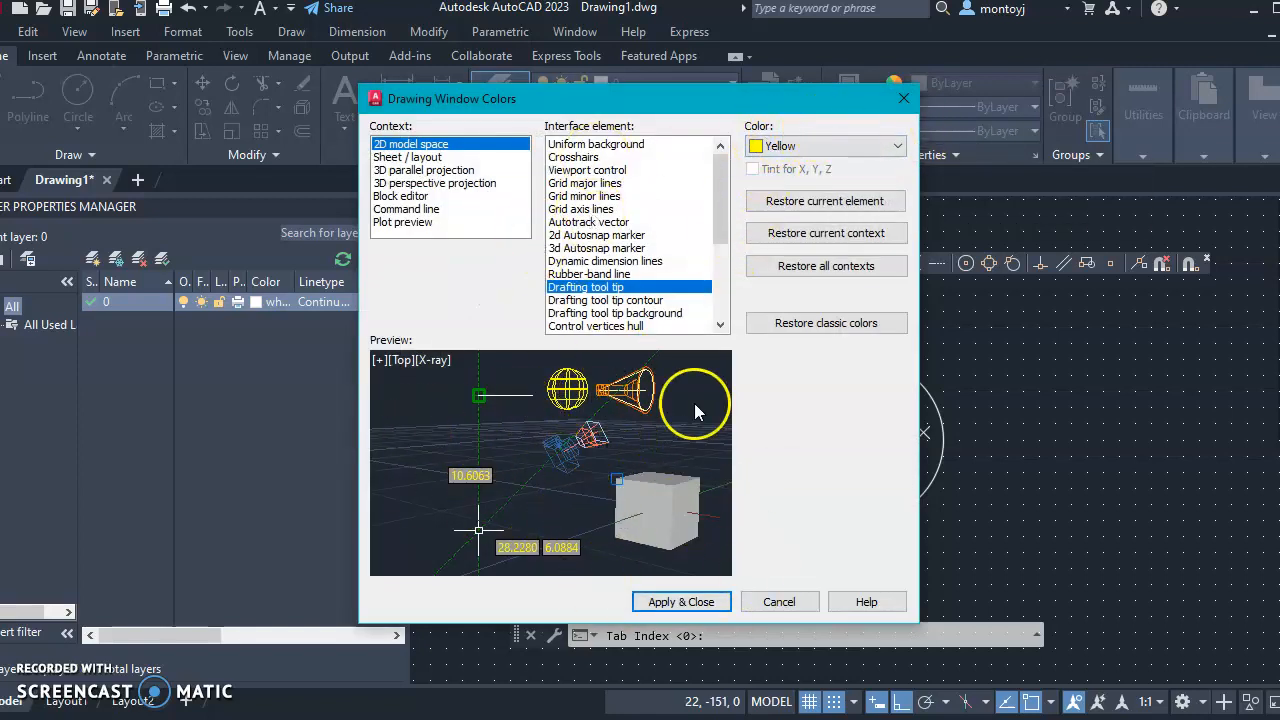
{"action": "left_click", "coordinate": [752, 147]}
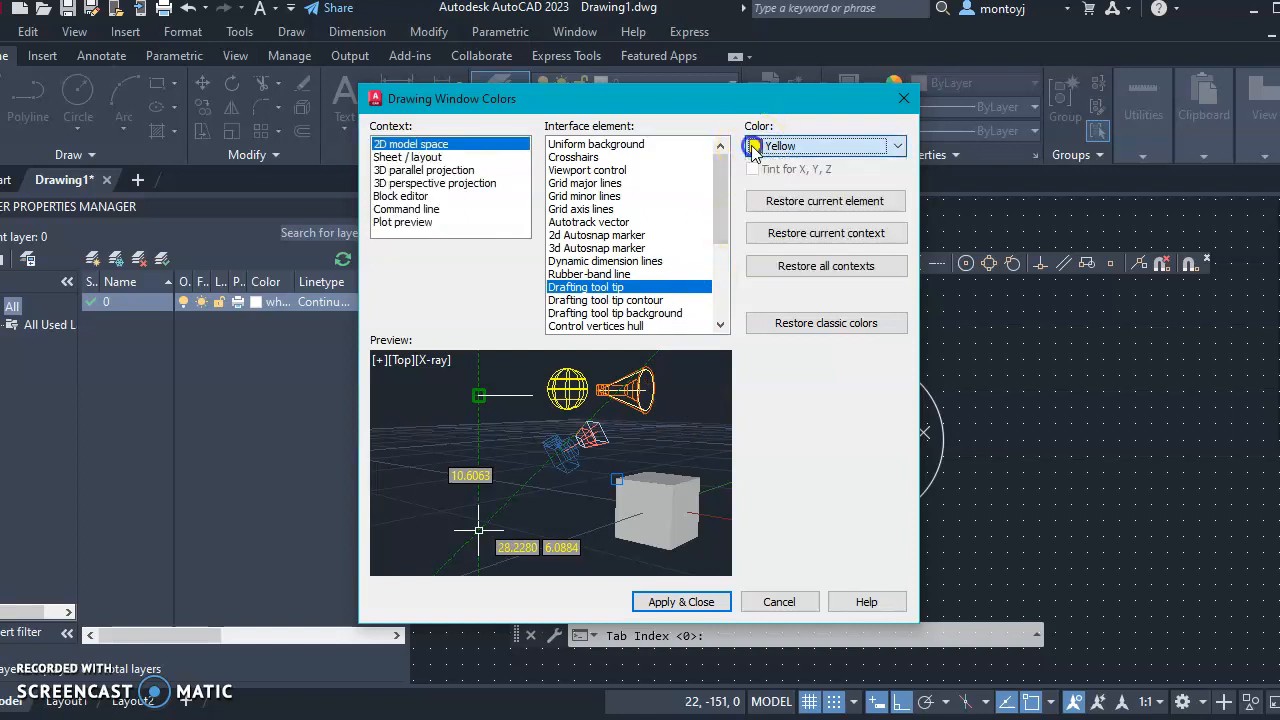
{"action": "left_click", "coordinate": [752, 147]}
{"action": "left_click", "coordinate": [752, 147]}
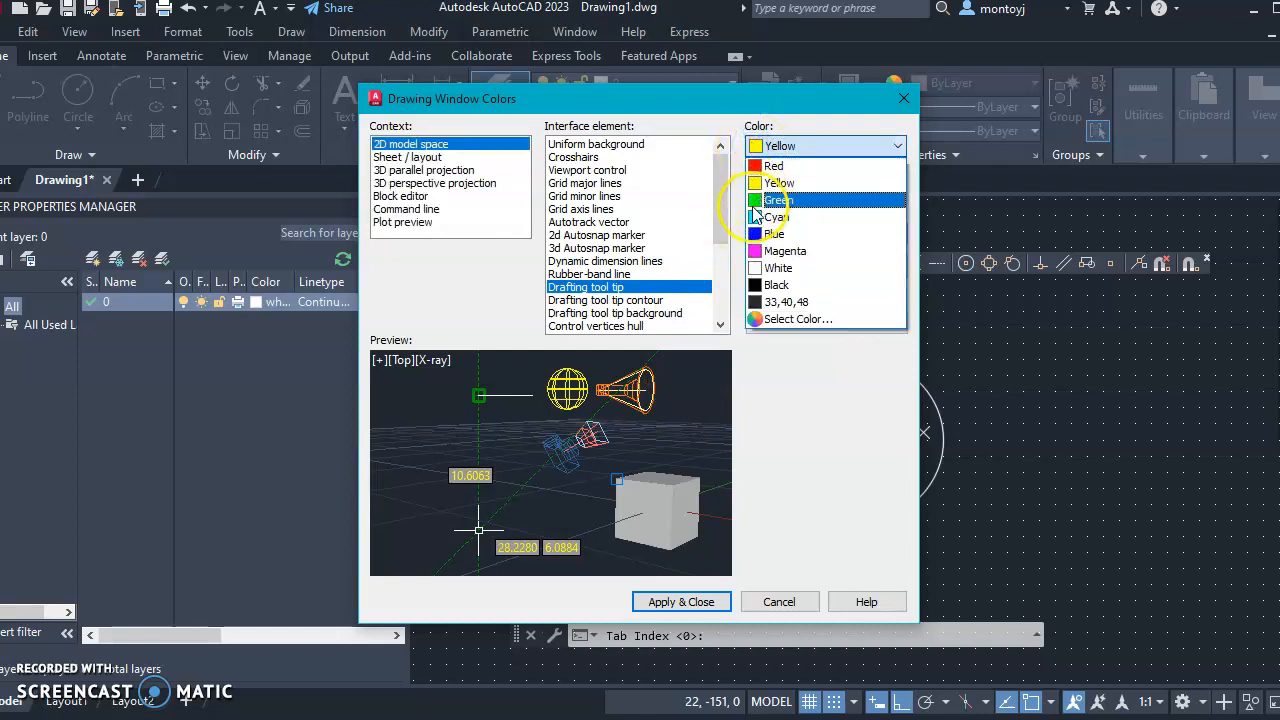
{"action": "left_click", "coordinate": [760, 285]}
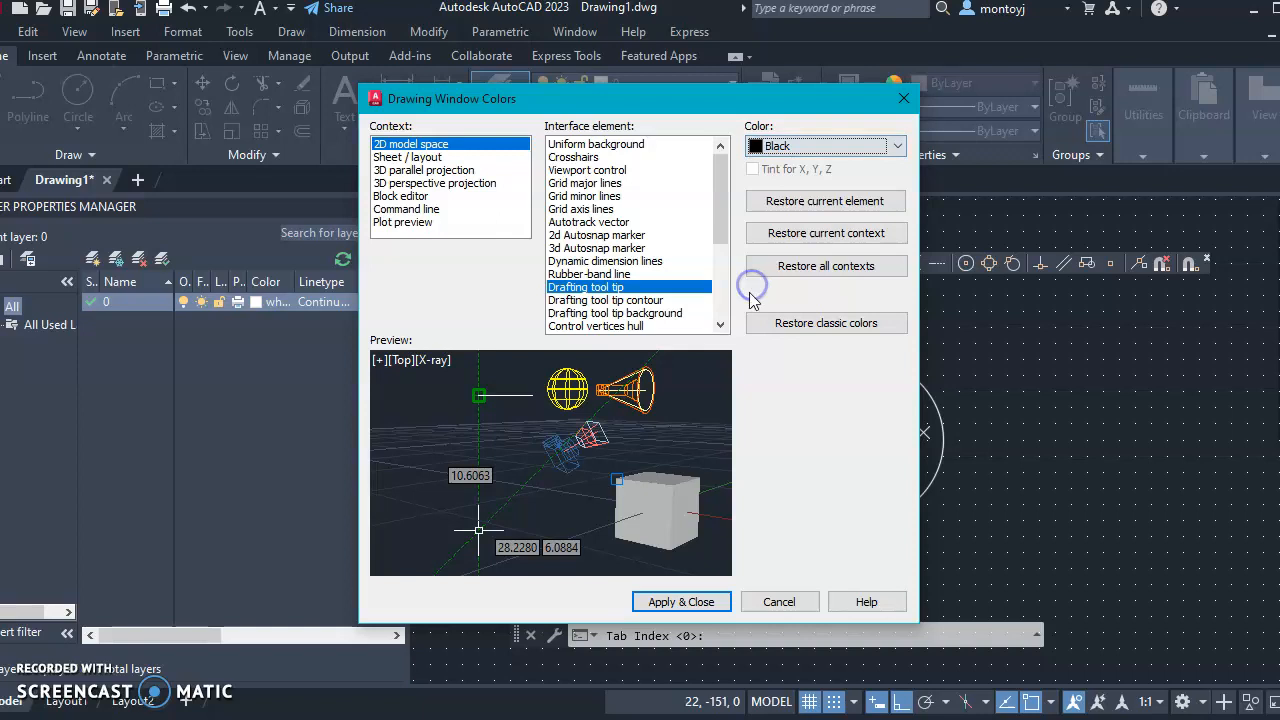
{"action": "left_click", "coordinate": [690, 602]}
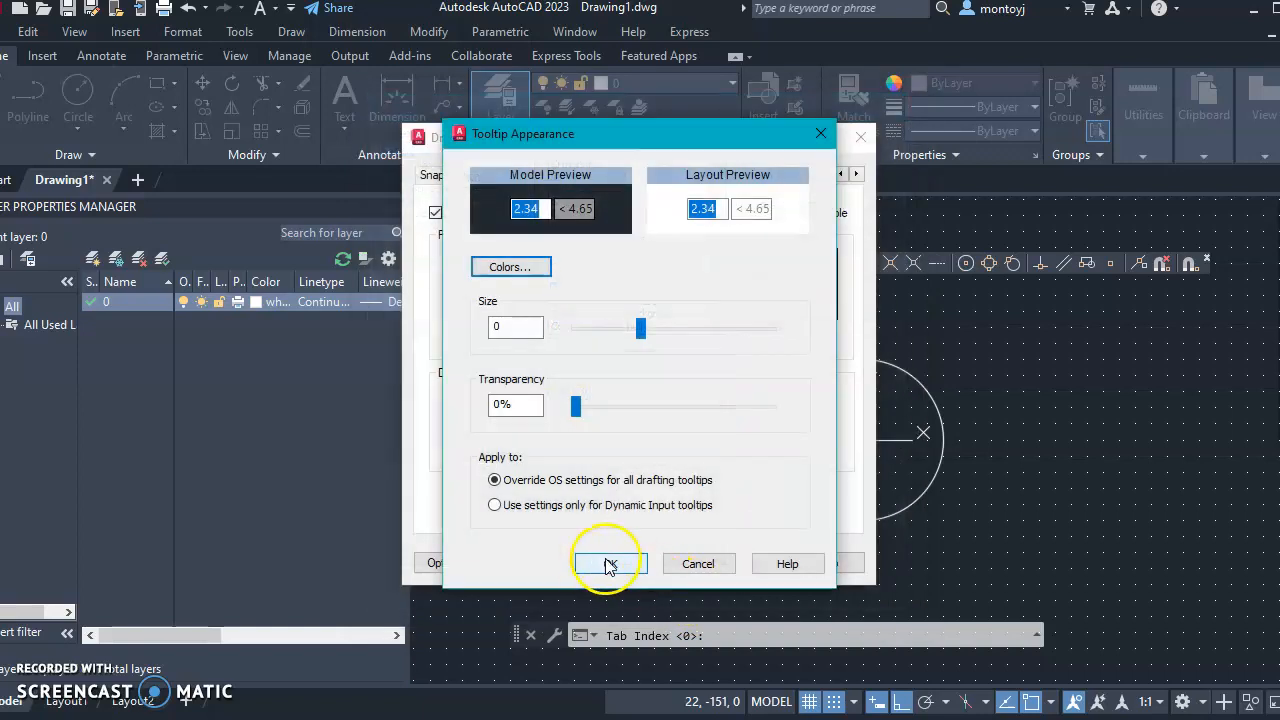
{"action": "left_click", "coordinate": [610, 564]}
{"action": "left_click", "coordinate": [670, 563]}
{"action": "left_click", "coordinate": [678, 563]}
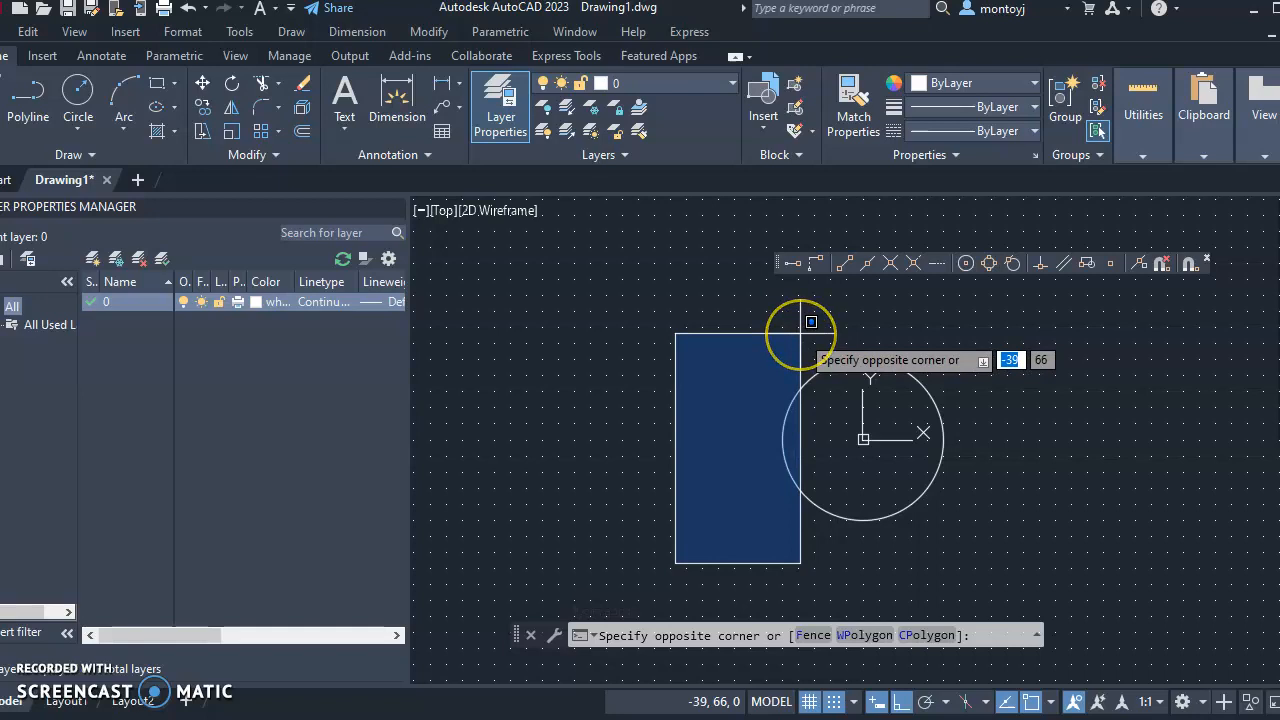
{"action": "key", "text": "Escape"}
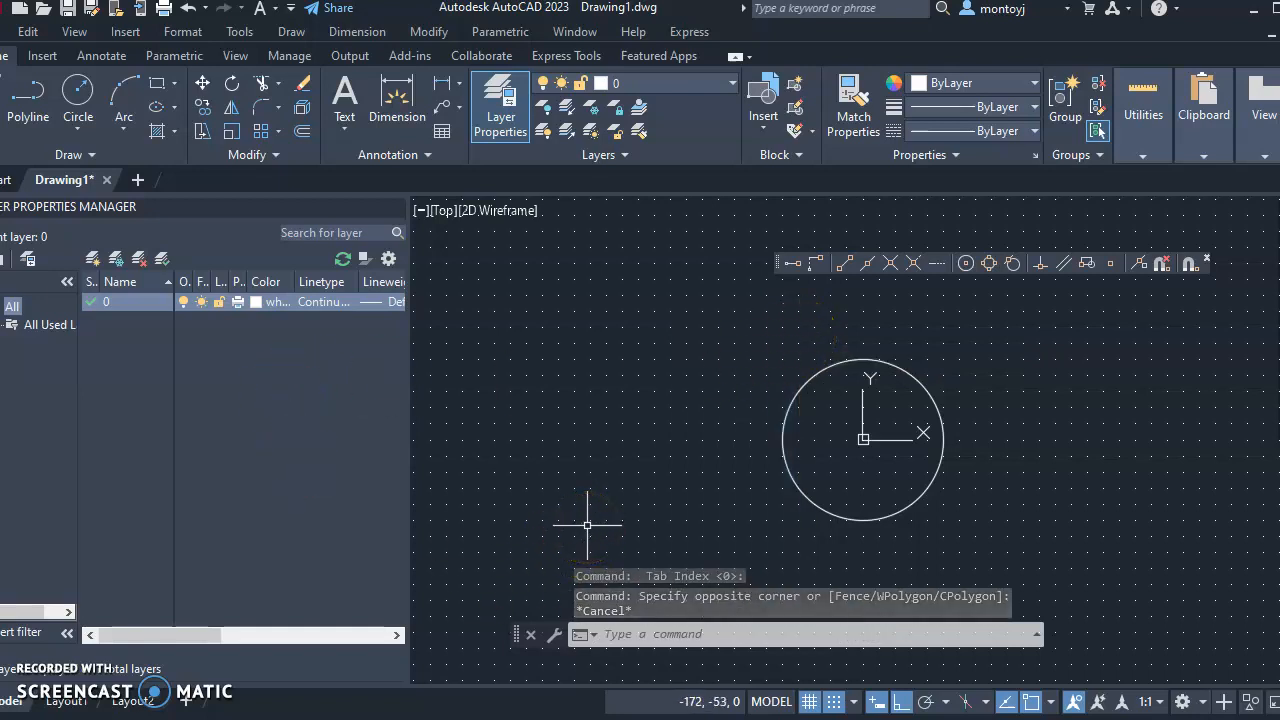
Draw a center-radius circle centered at 70,40 with a radius of 25.
{"action": "left_click", "coordinate": [77, 122]}
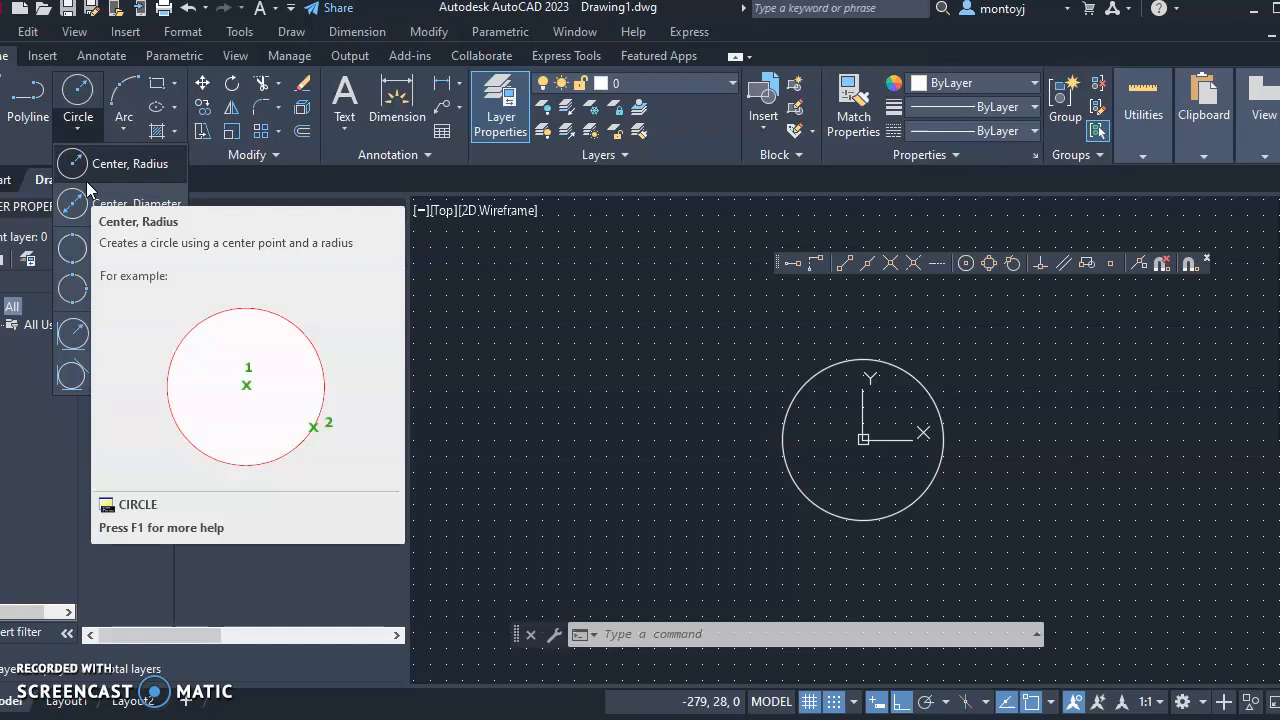
{"action": "left_click", "coordinate": [98, 166]}
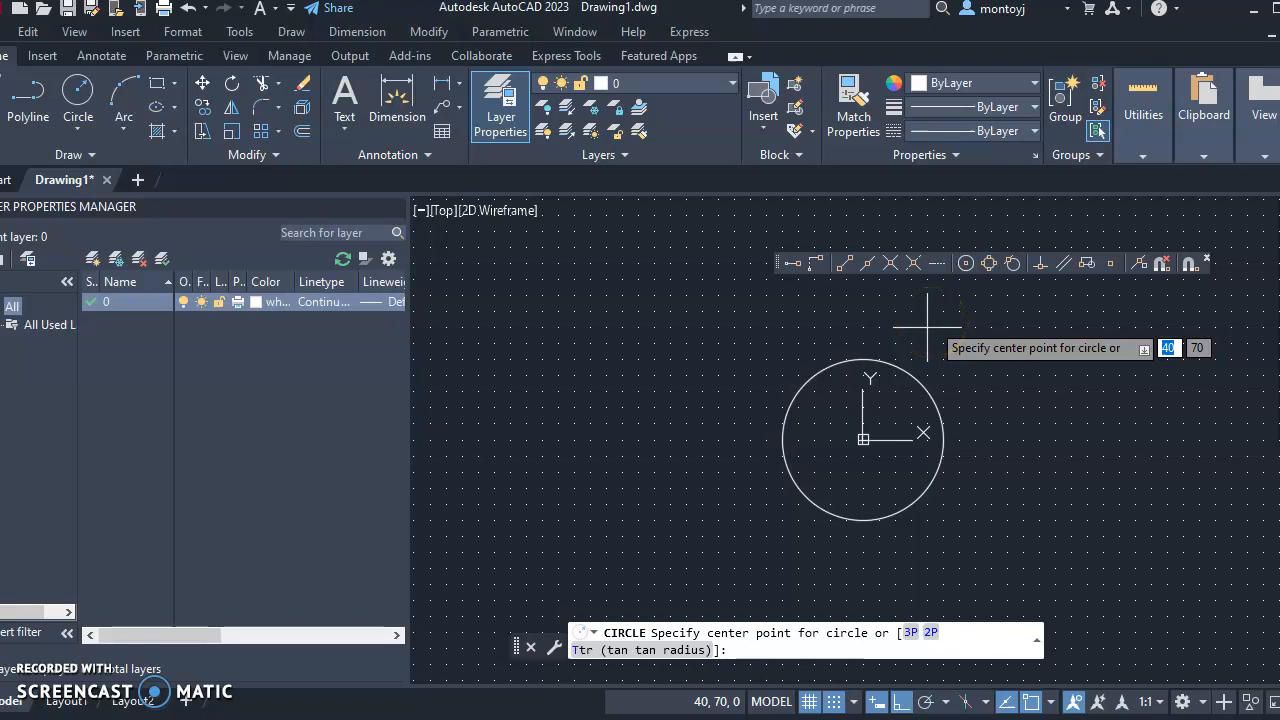
{"action": "key", "text": "Tab"}
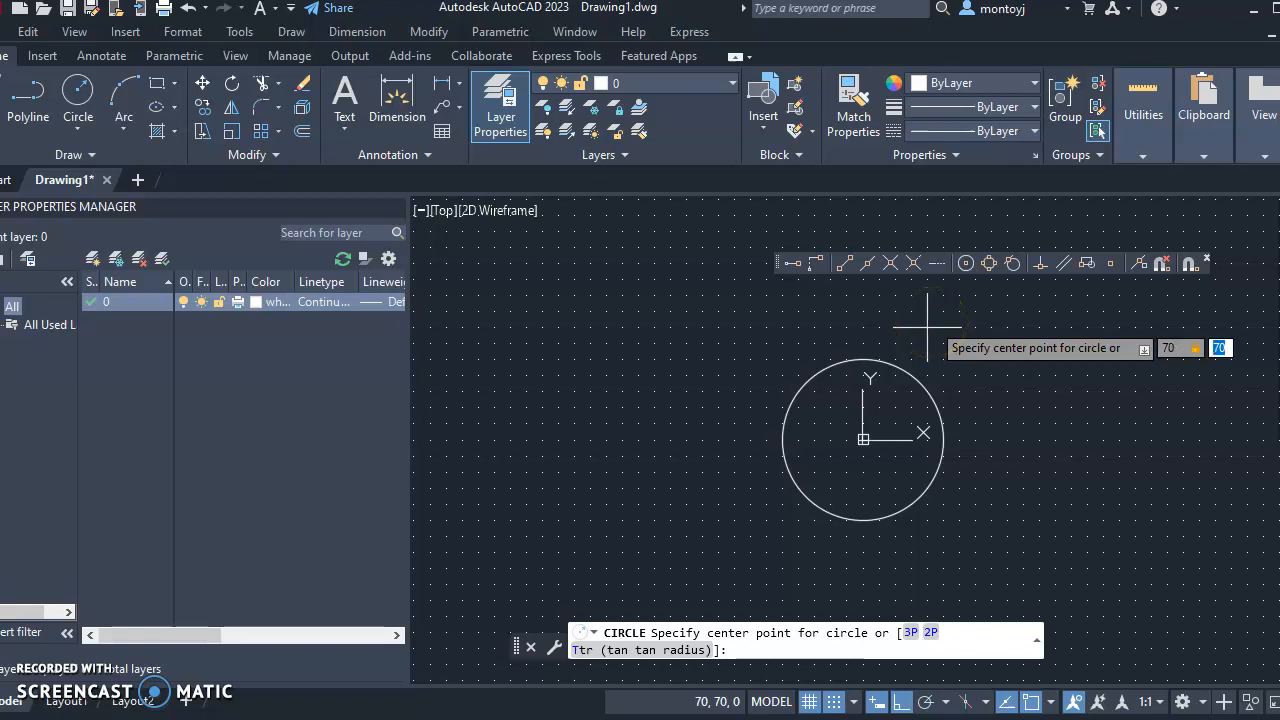
{"action": "key", "text": "Return"}
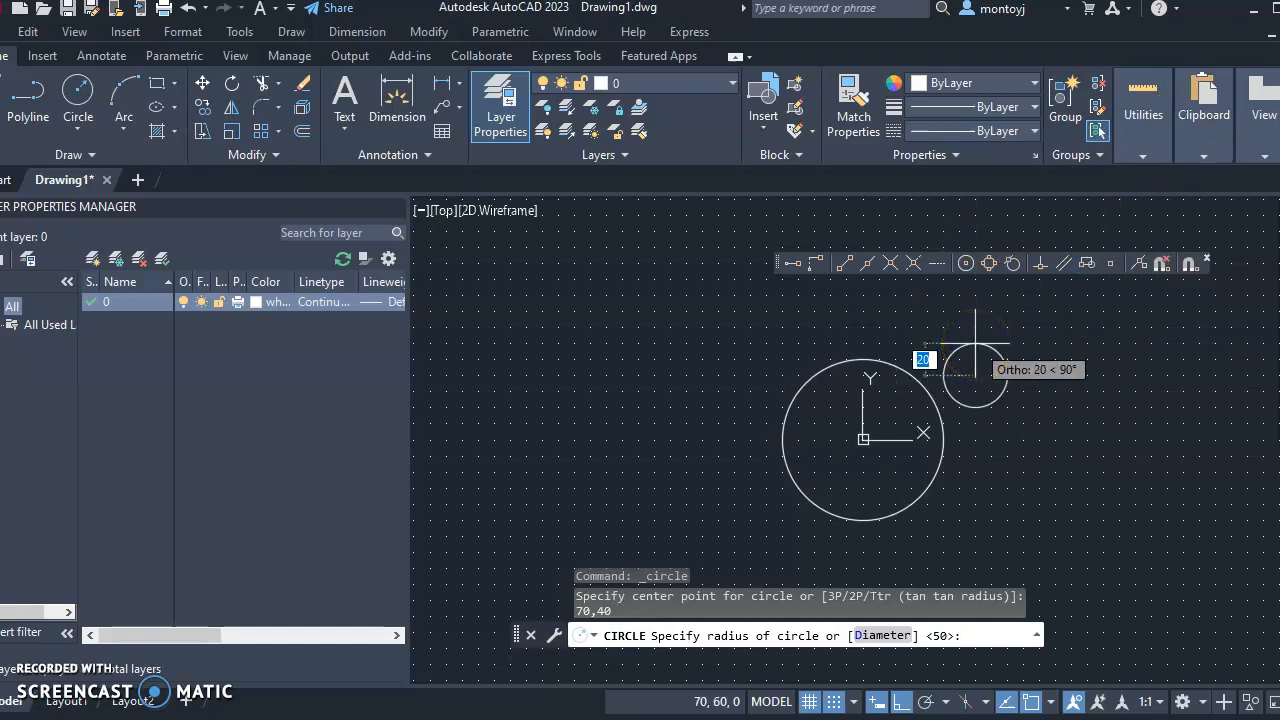
{"action": "type", "text": "25"}
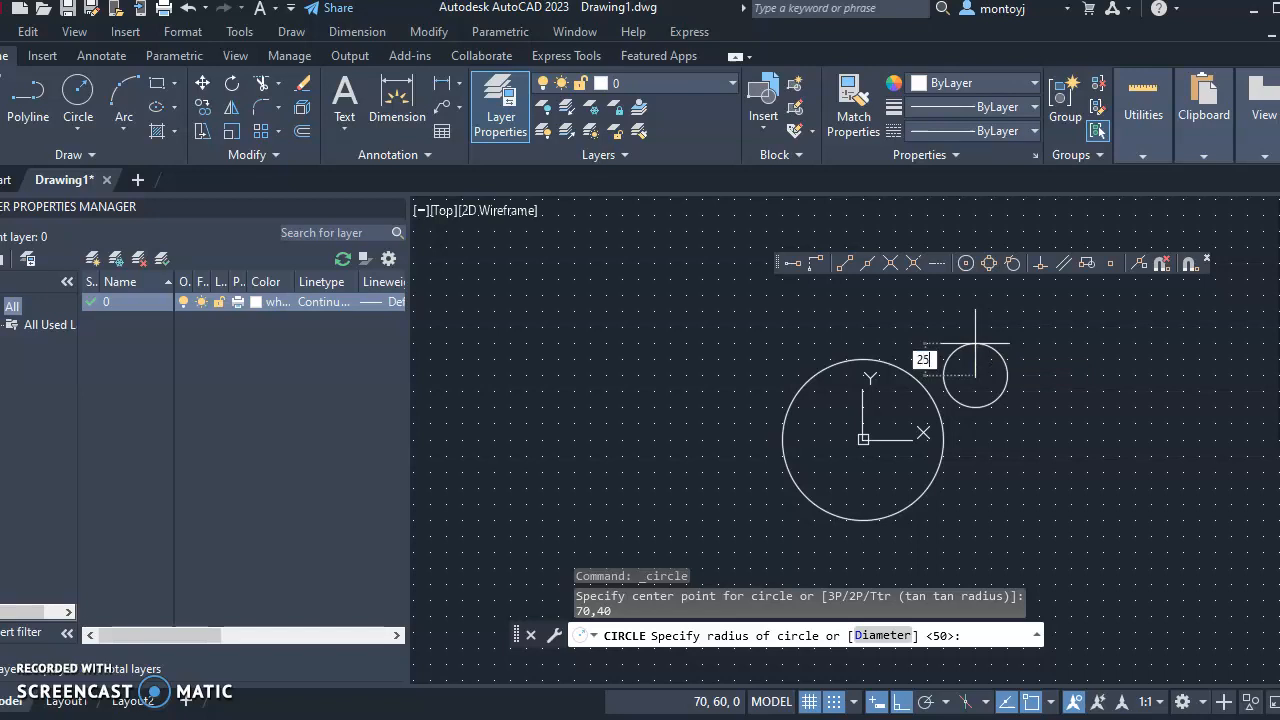
{"action": "key", "text": "Return"}
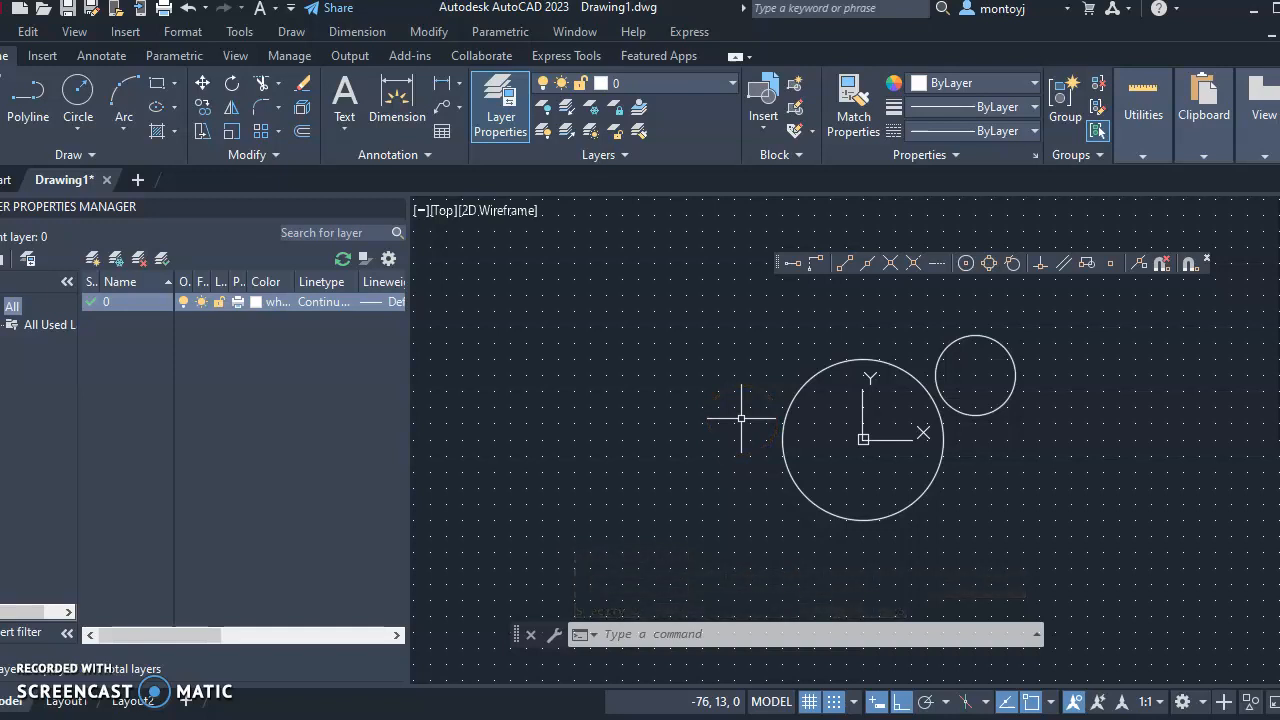
Draw another circle centered at -50,-60 with a radius of 25.
{"action": "key", "text": "Return"}
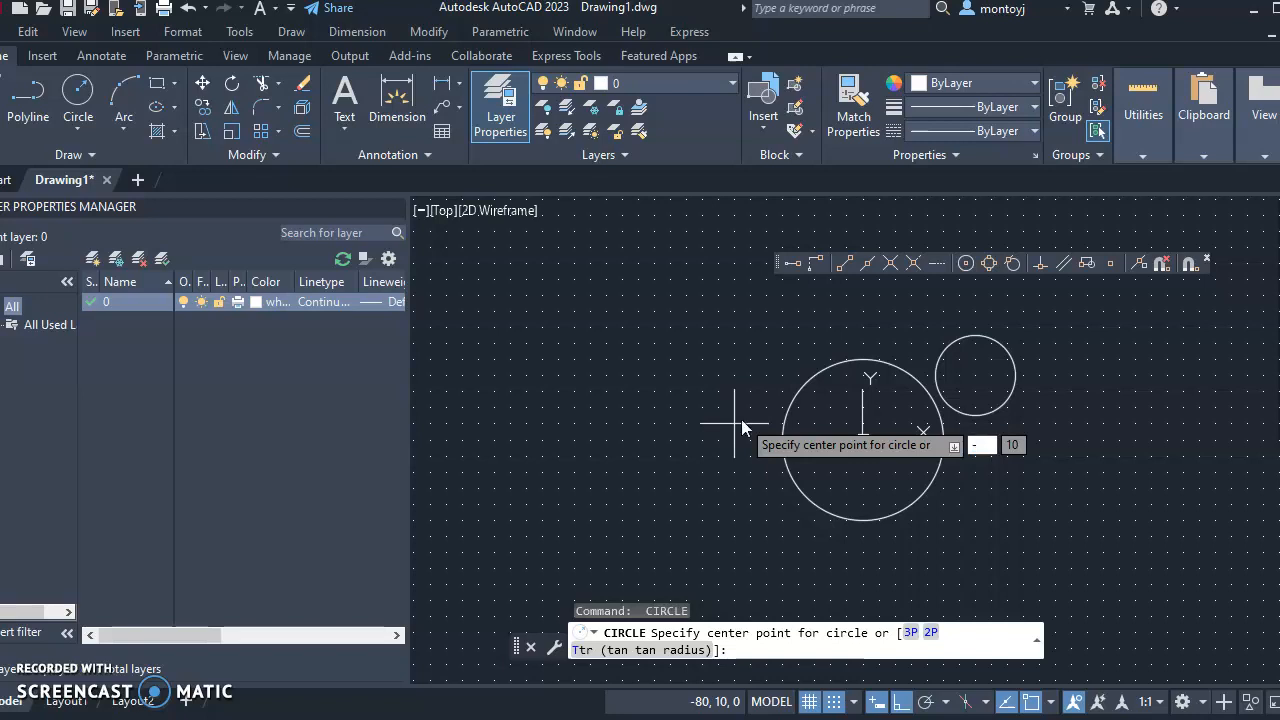
{"action": "key", "text": "Tab"}
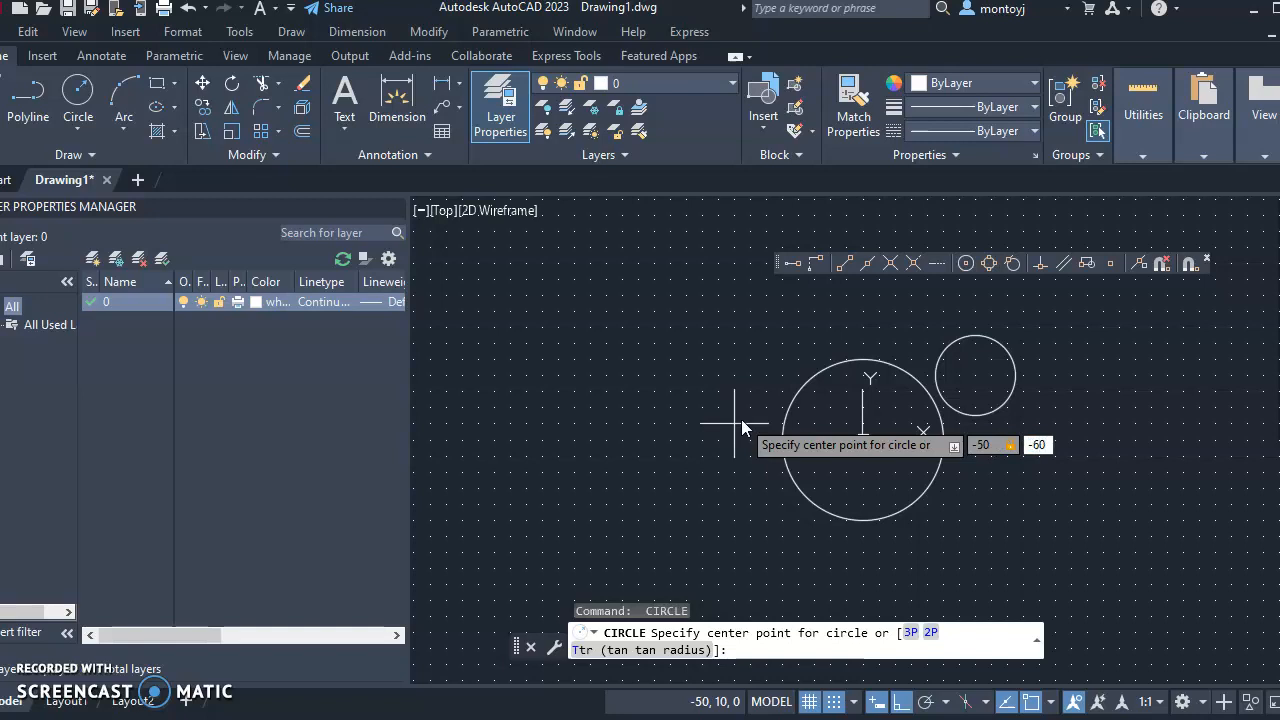
{"action": "key", "text": "Return"}
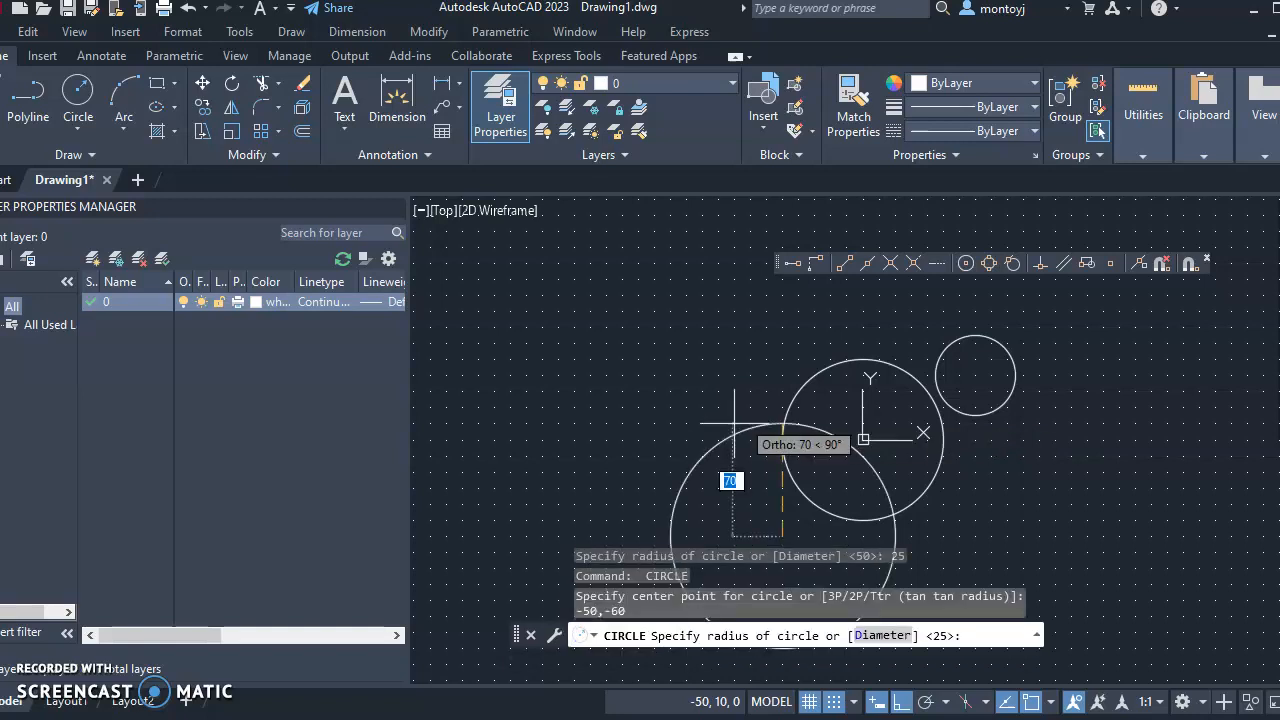
{"action": "type", "text": "25"}
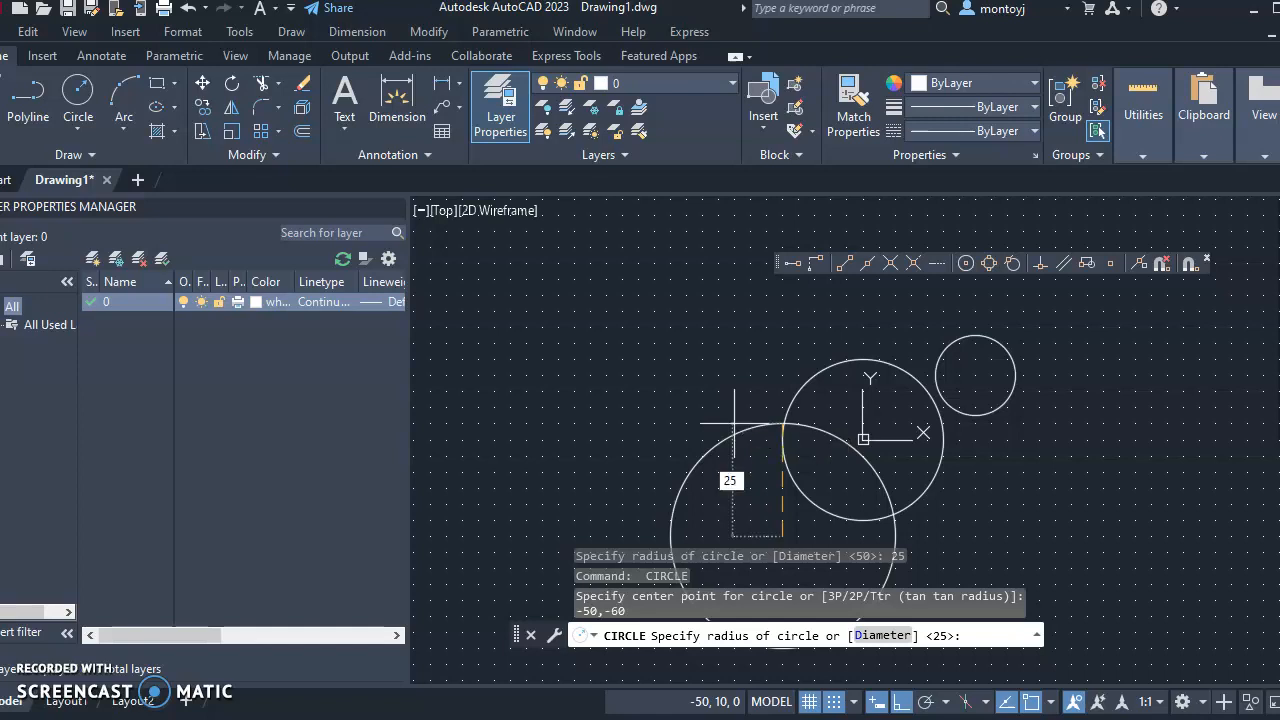
{"action": "key", "text": "Return"}
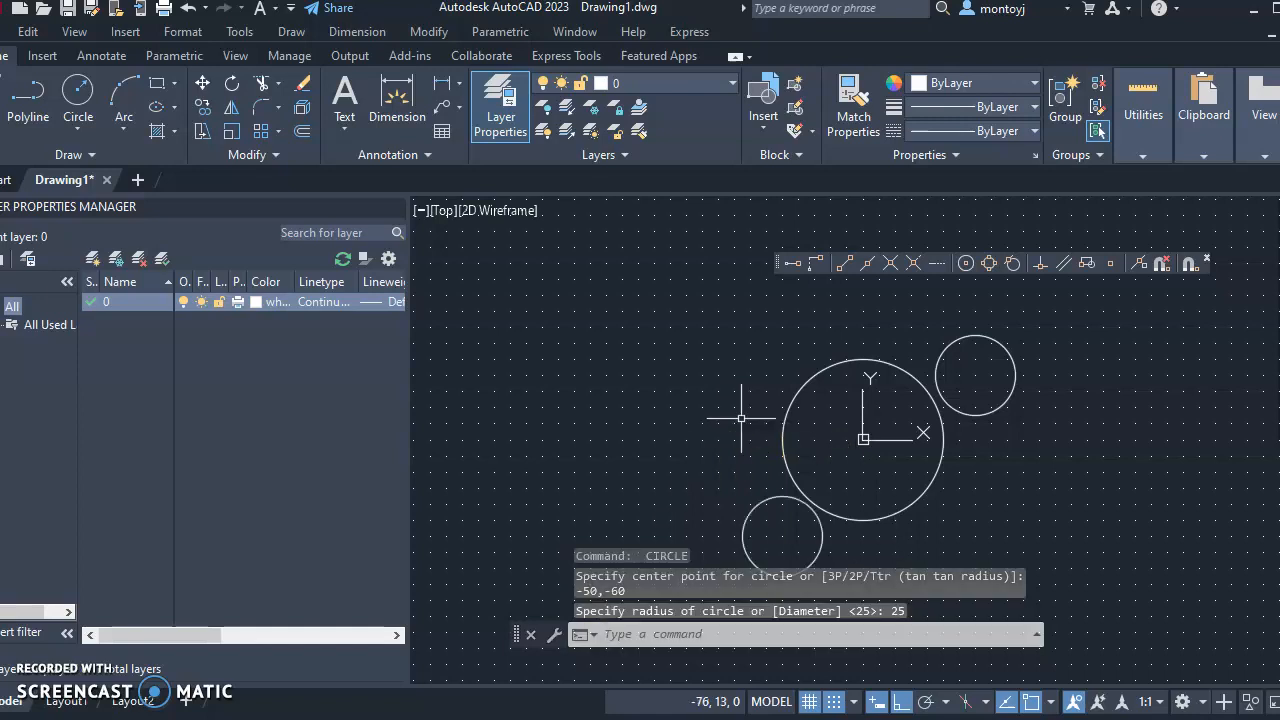
Hide the Object Snap toolbar.
{"action": "mouse_move", "coordinate": [934, 466]}
{"action": "middle_mouse_down"}
{"action": "mouse_move", "coordinate": [766, 389]}
{"action": "mouse_move", "coordinate": [695, 410]}
{"action": "middle_mouse_up"}
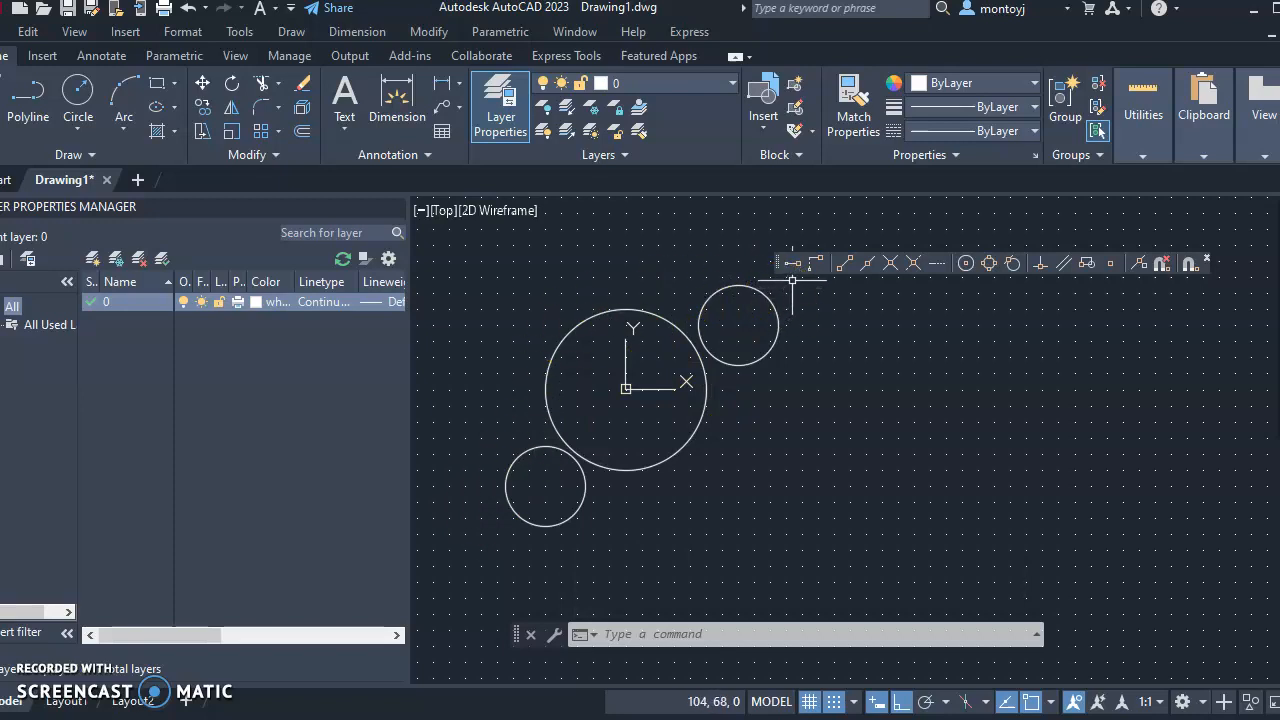
{"action": "left_click", "coordinate": [1051, 702]}
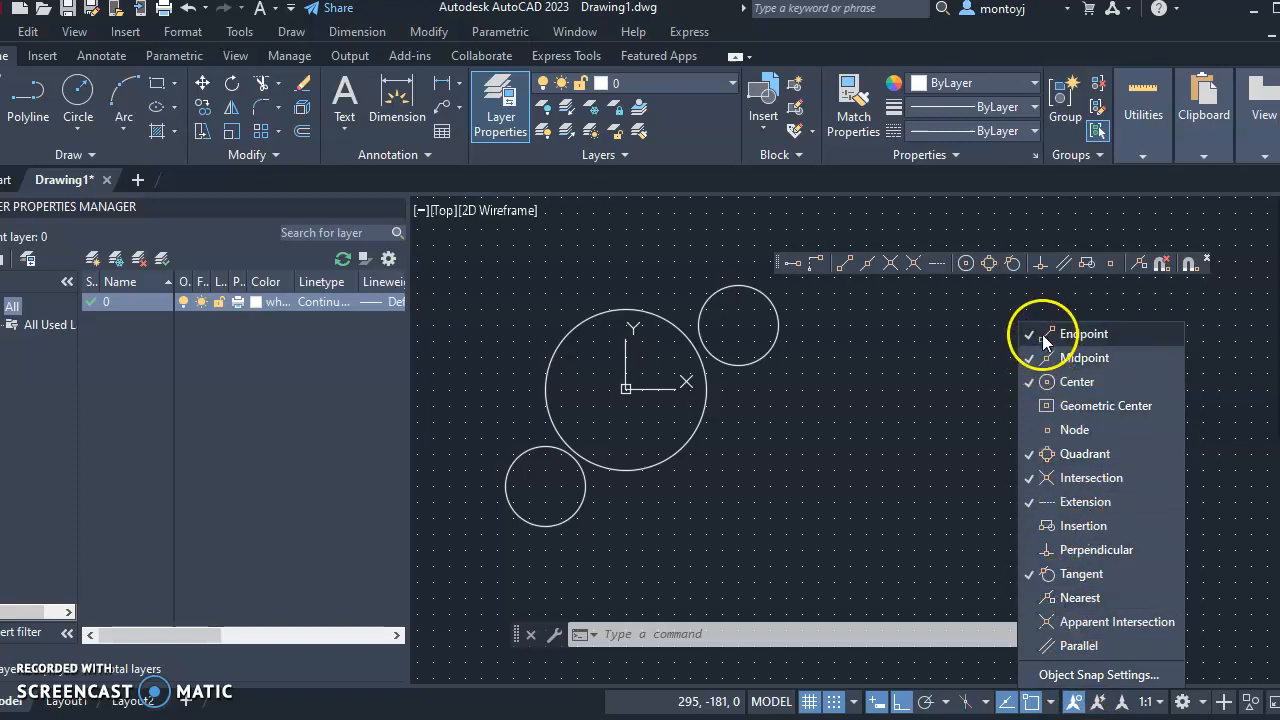
{"action": "left_click", "coordinate": [240, 33]}
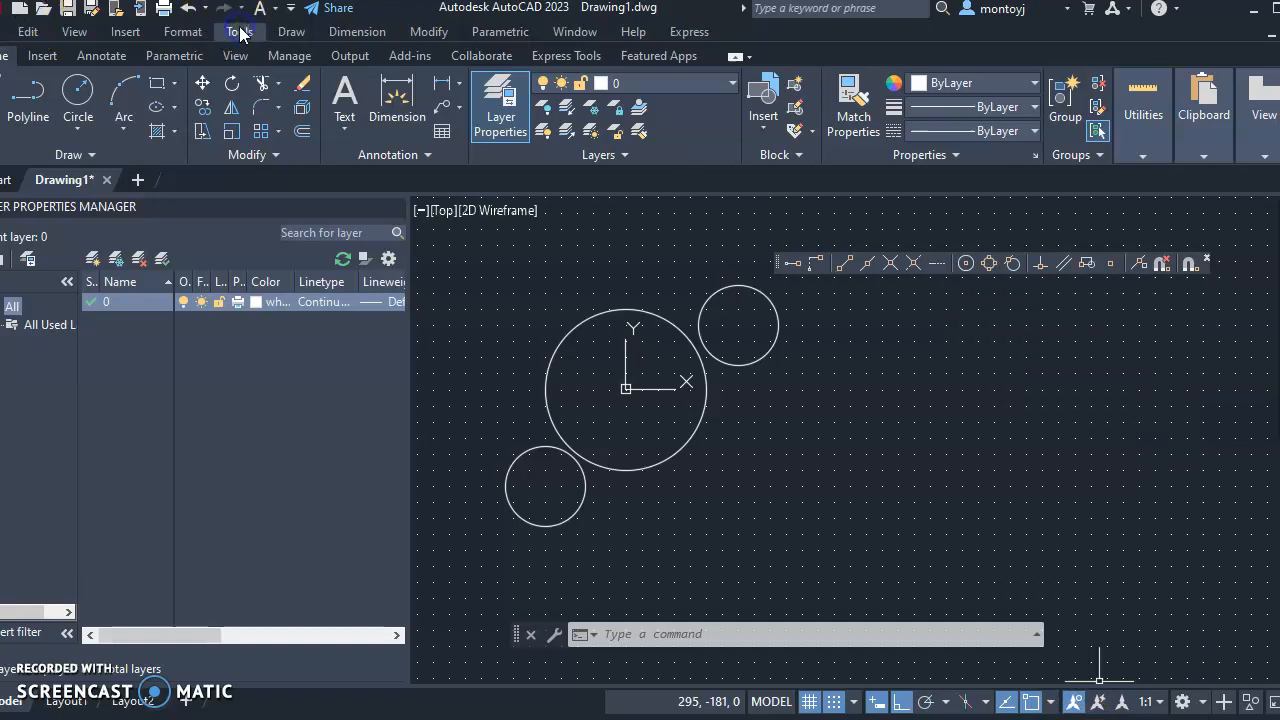
{"action": "left_click", "coordinate": [240, 33]}
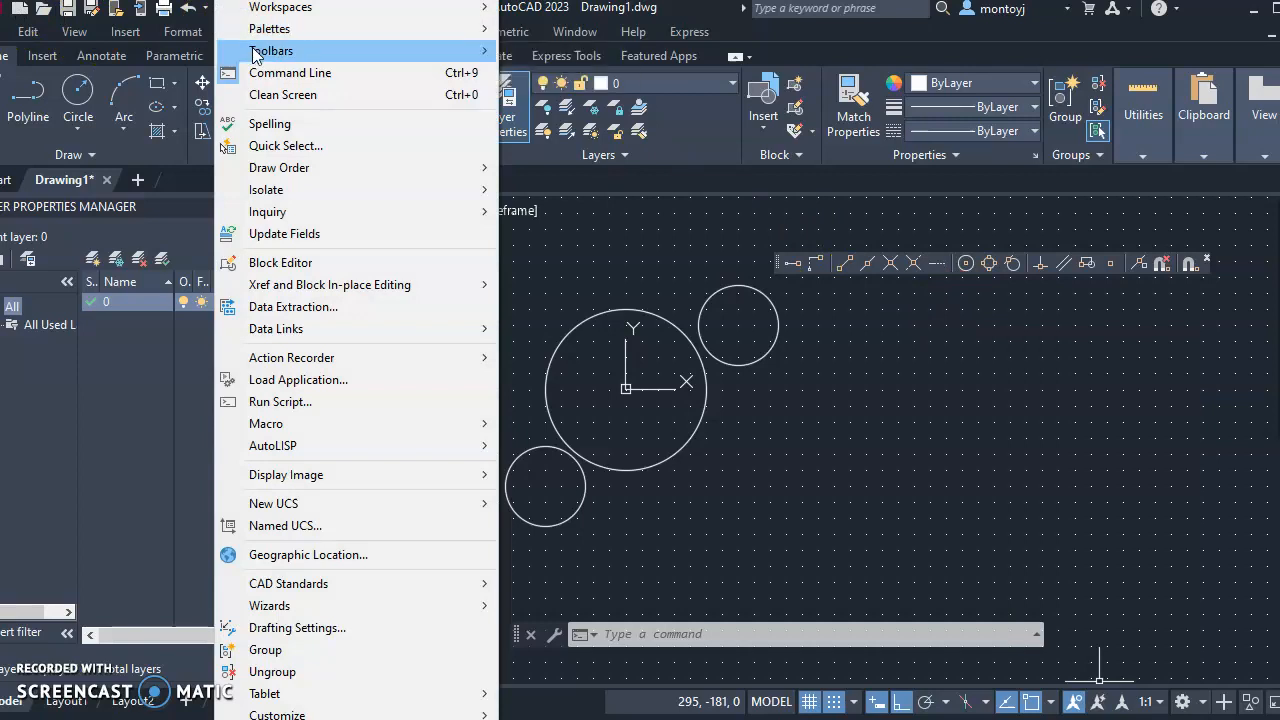
{"action": "mouse_move", "coordinate": [460, 50]}
{"action": "mouse_move", "coordinate": [540, 50]}
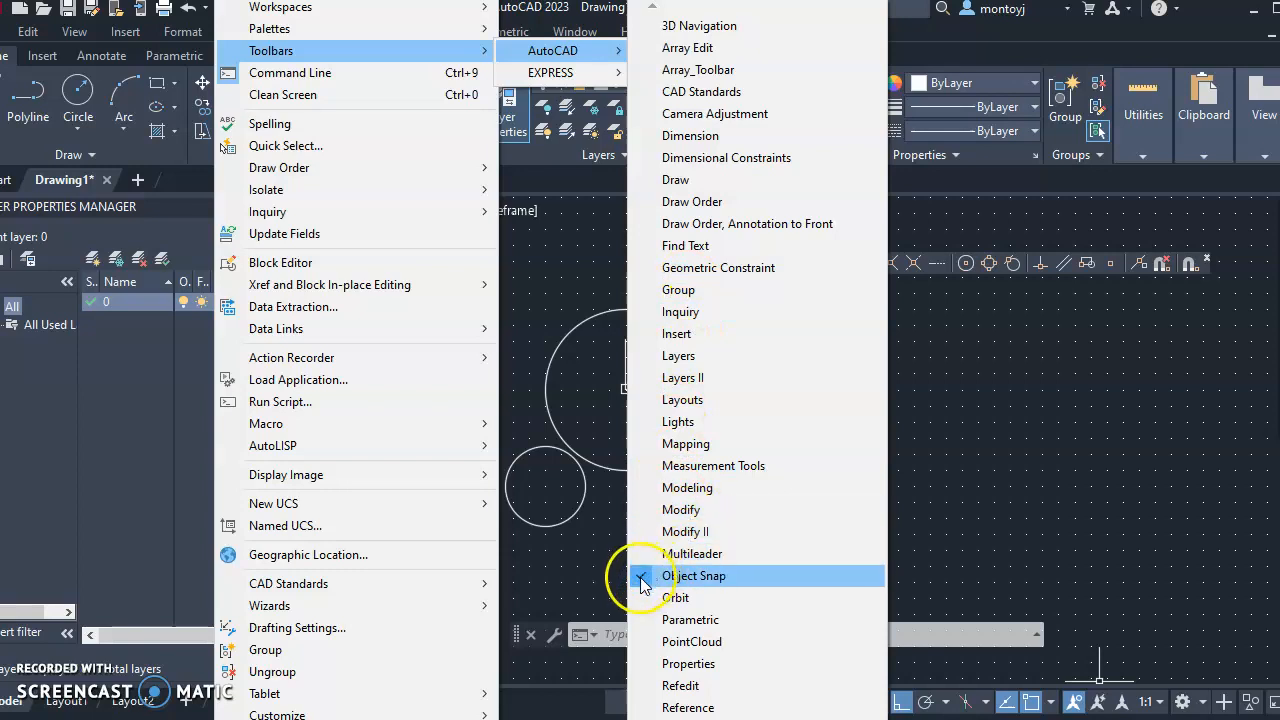
{"action": "left_click", "coordinate": [643, 578]}
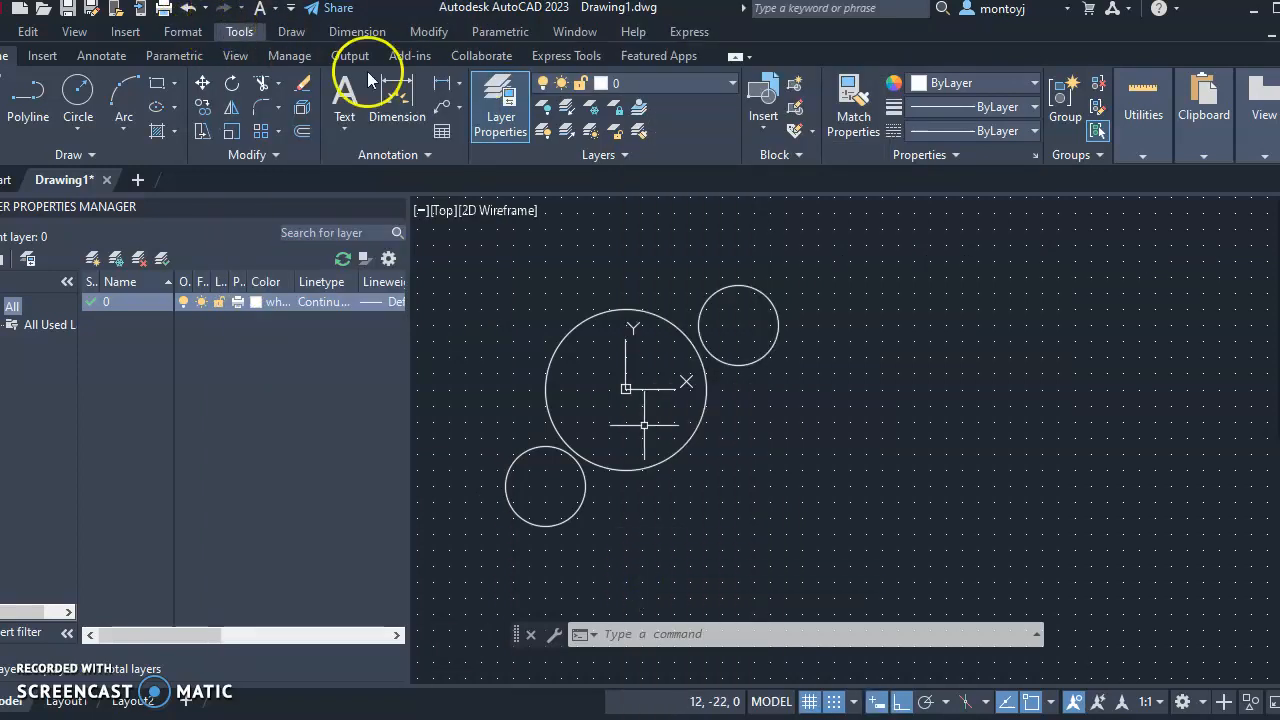
Display the Object Snap toolbar again and review the list of running object snap modes.
{"action": "left_click", "coordinate": [238, 31]}
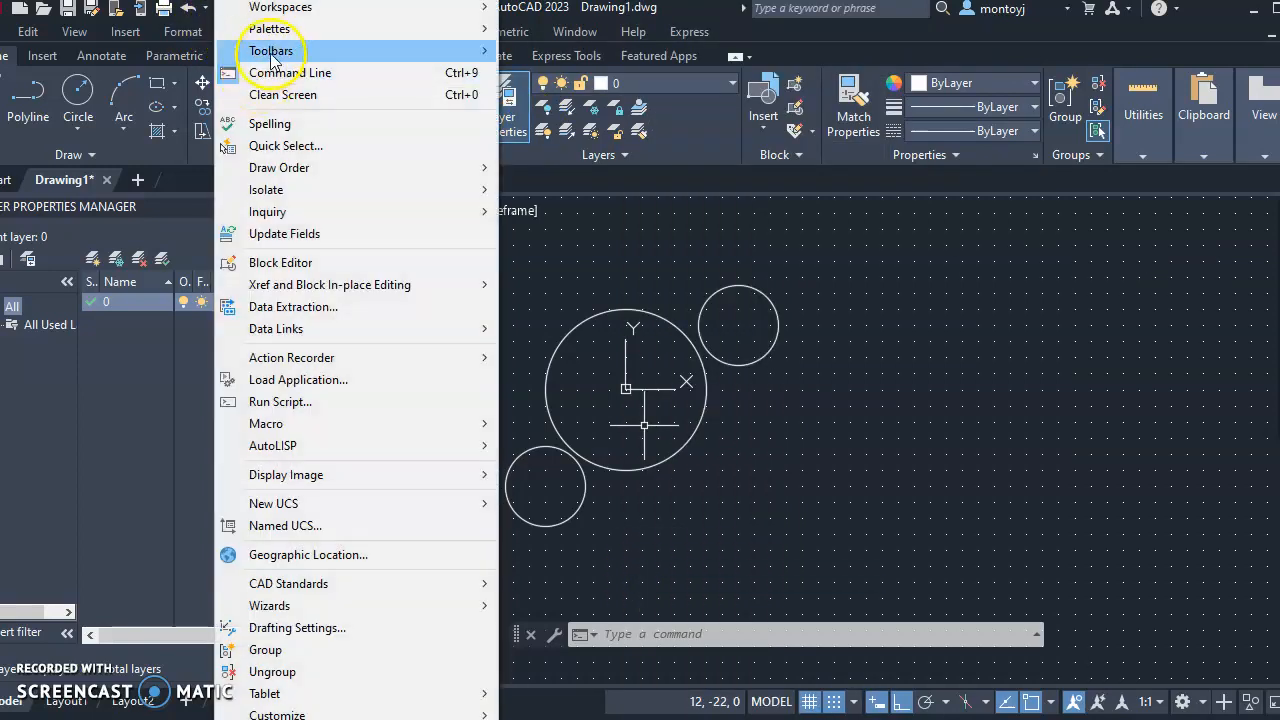
{"action": "mouse_move", "coordinate": [257, 49]}
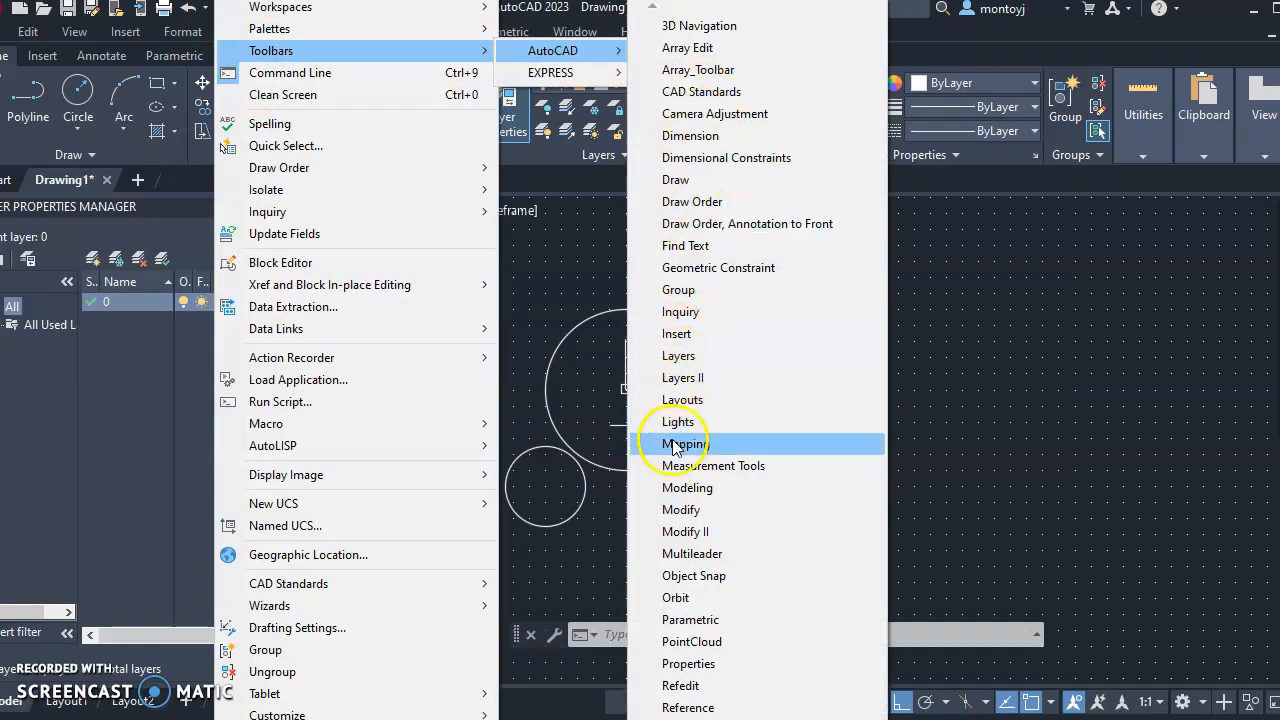
{"action": "left_click", "coordinate": [652, 580]}
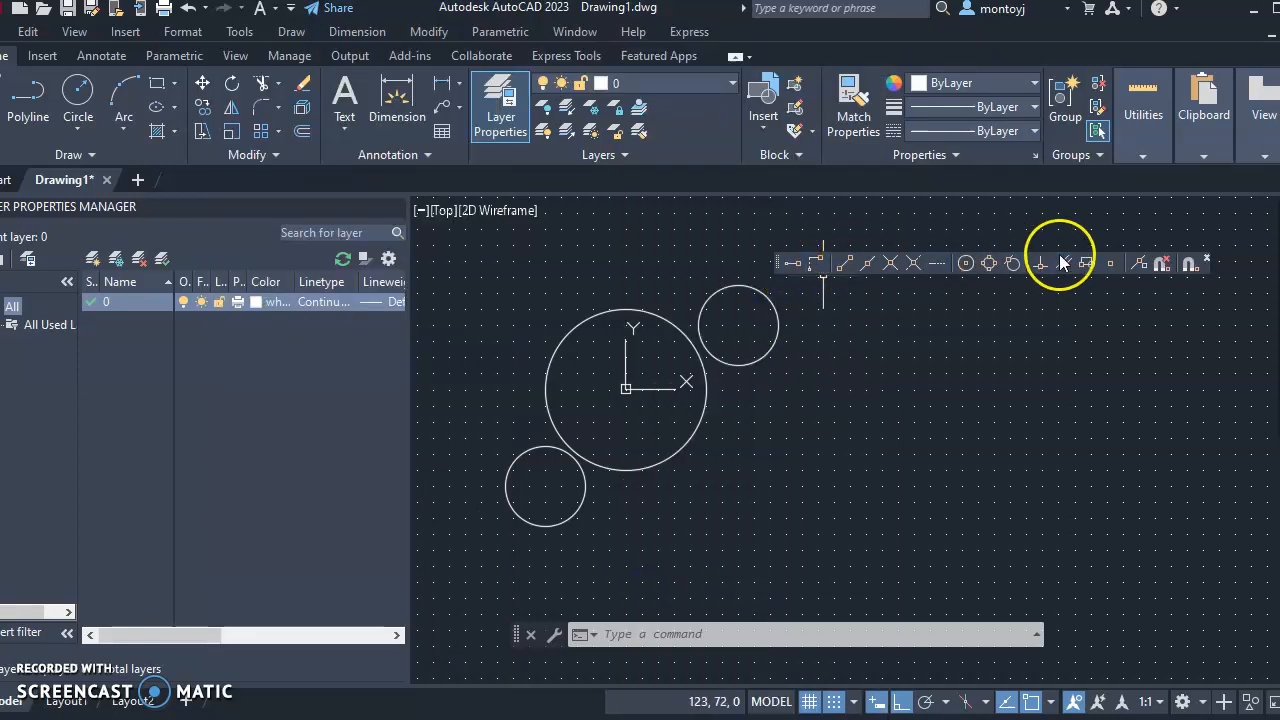
{"action": "left_click", "coordinate": [1053, 703]}
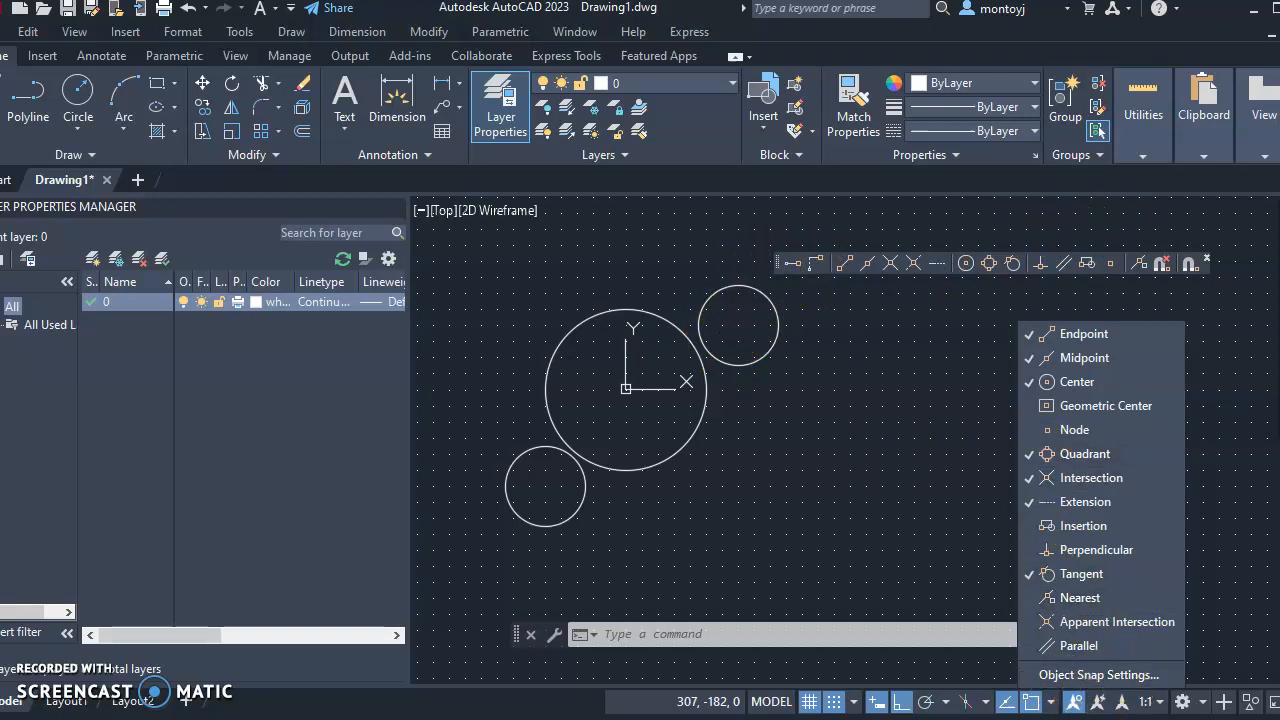
{"action": "left_click", "coordinate": [905, 397]}
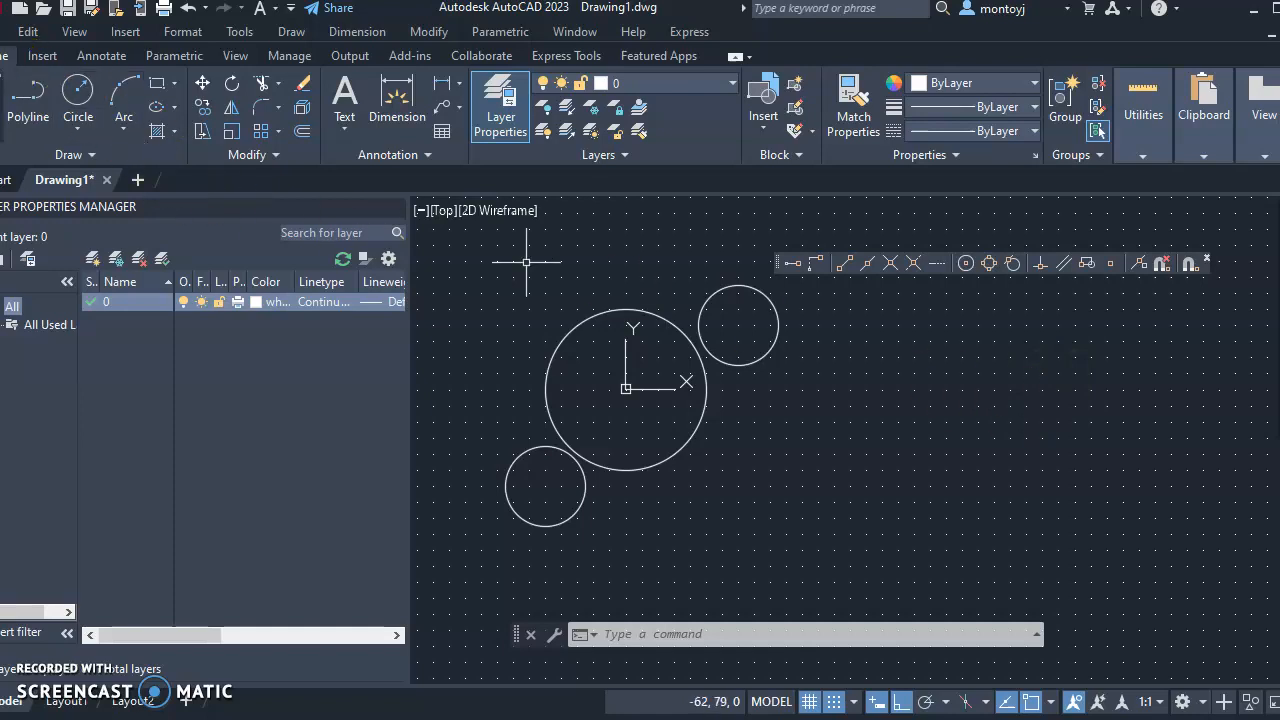
Draw a line starting tangent to the upper-right small circle's upper side and ending at the large circle's top quadrant at 0,50.
{"action": "type", "text": "l"}
{"action": "key", "text": "Return"}
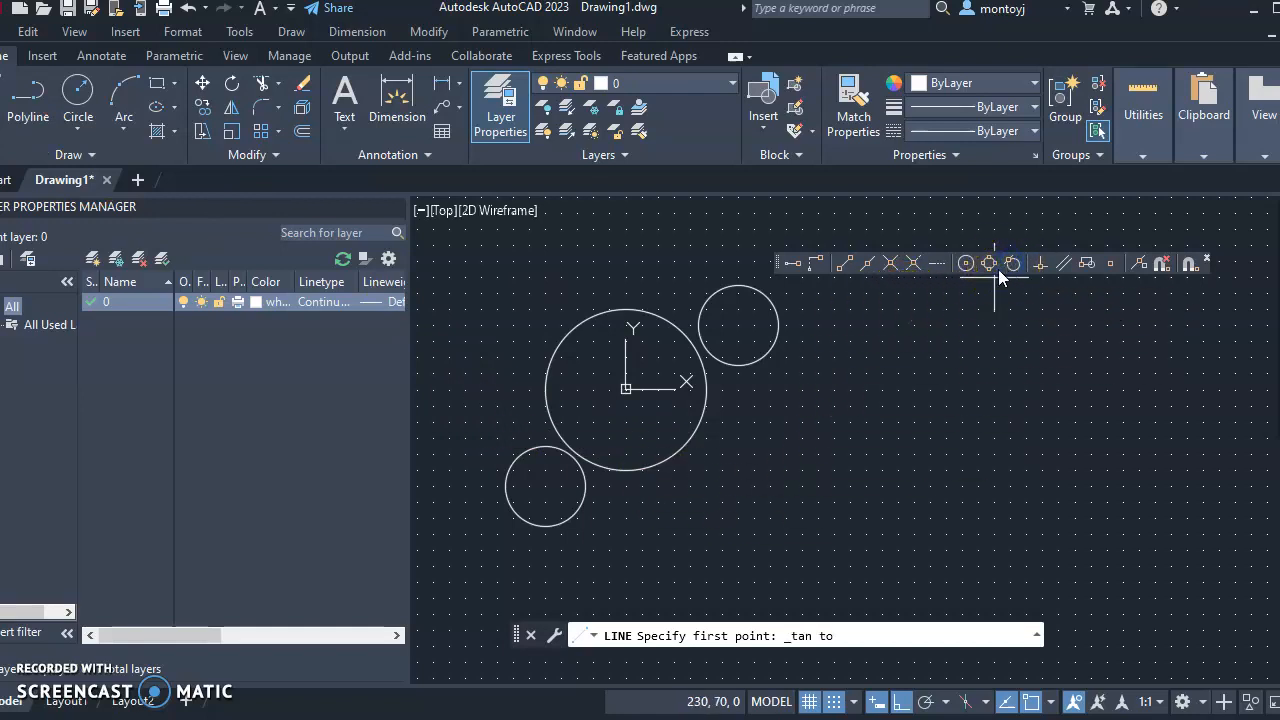
{"action": "scroll", "coordinate": [640, 294], "scroll_direction": "up", "scroll_amount": 4}
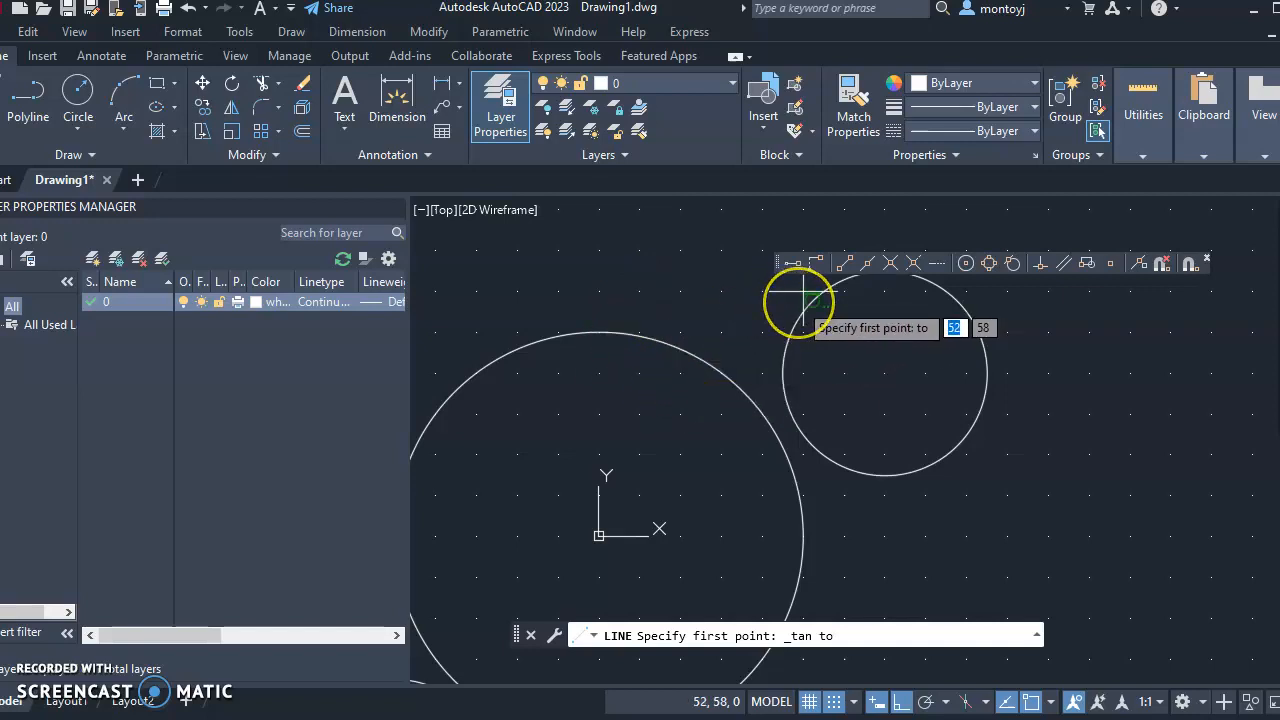
{"action": "middle_click_drag", "start_coordinate": [802, 336], "coordinate": [782, 402]}
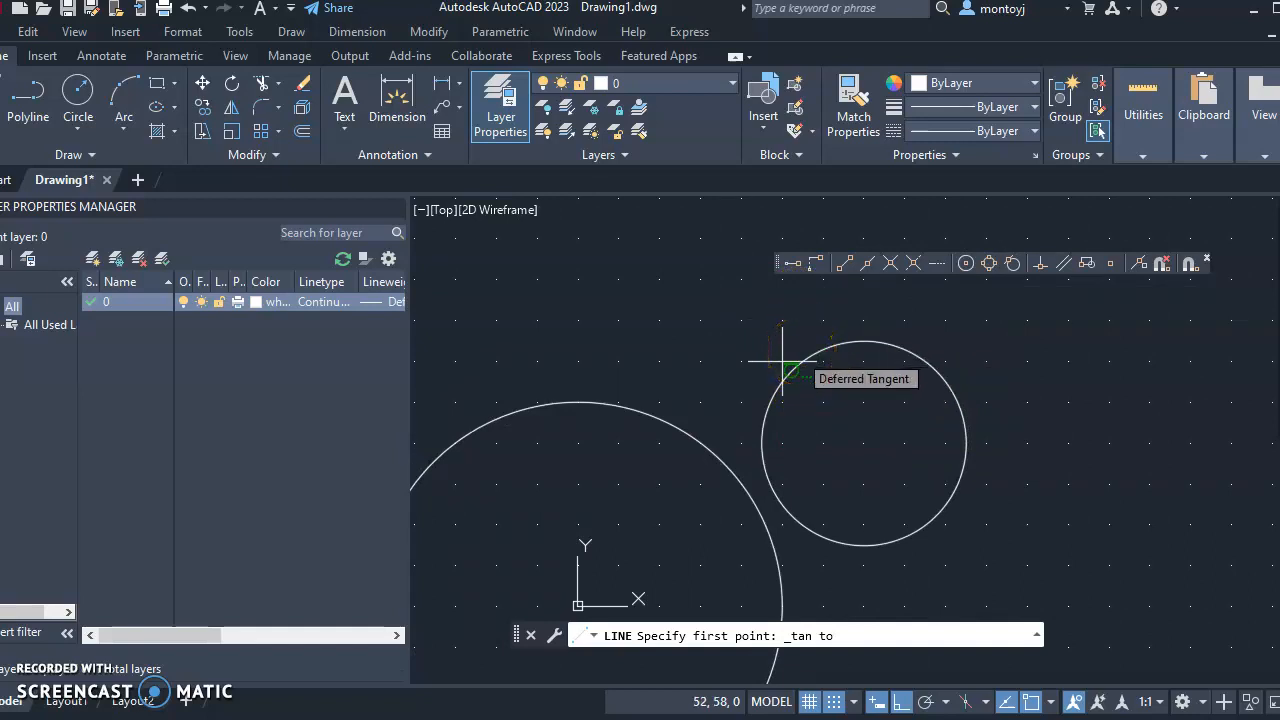
{"action": "left_click", "coordinate": [783, 362]}
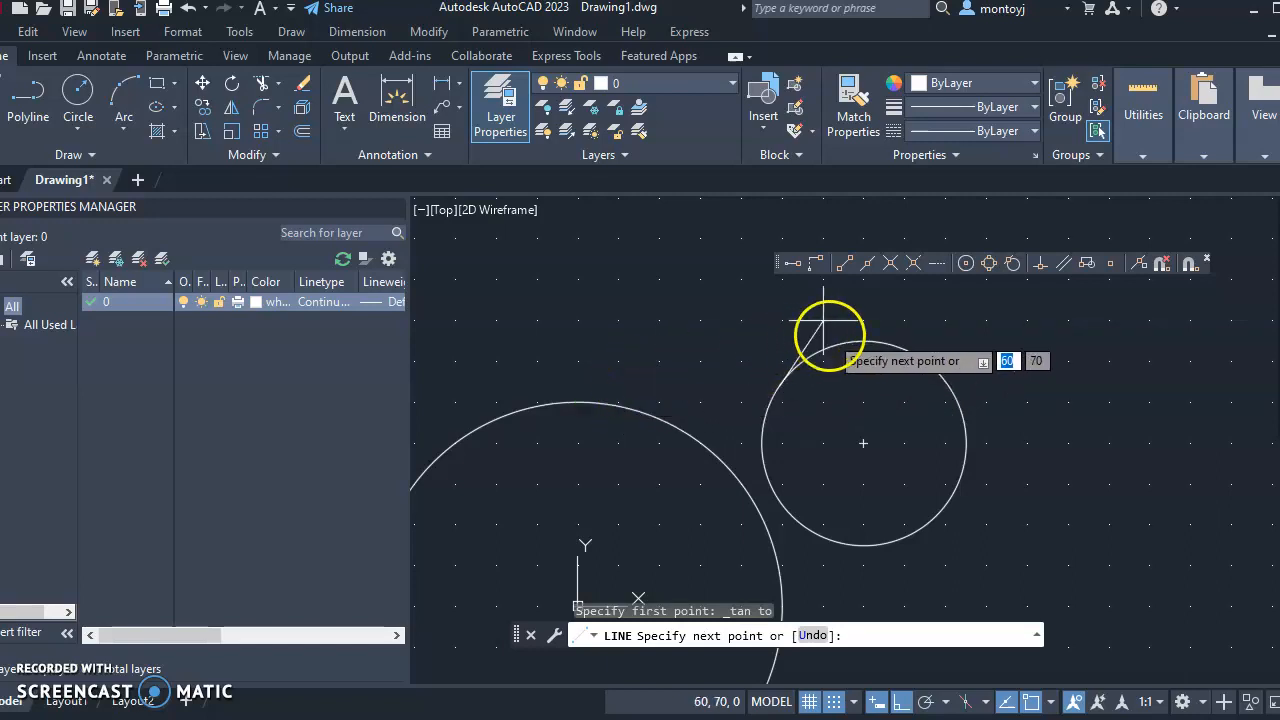
{"action": "left_click", "coordinate": [768, 359]}
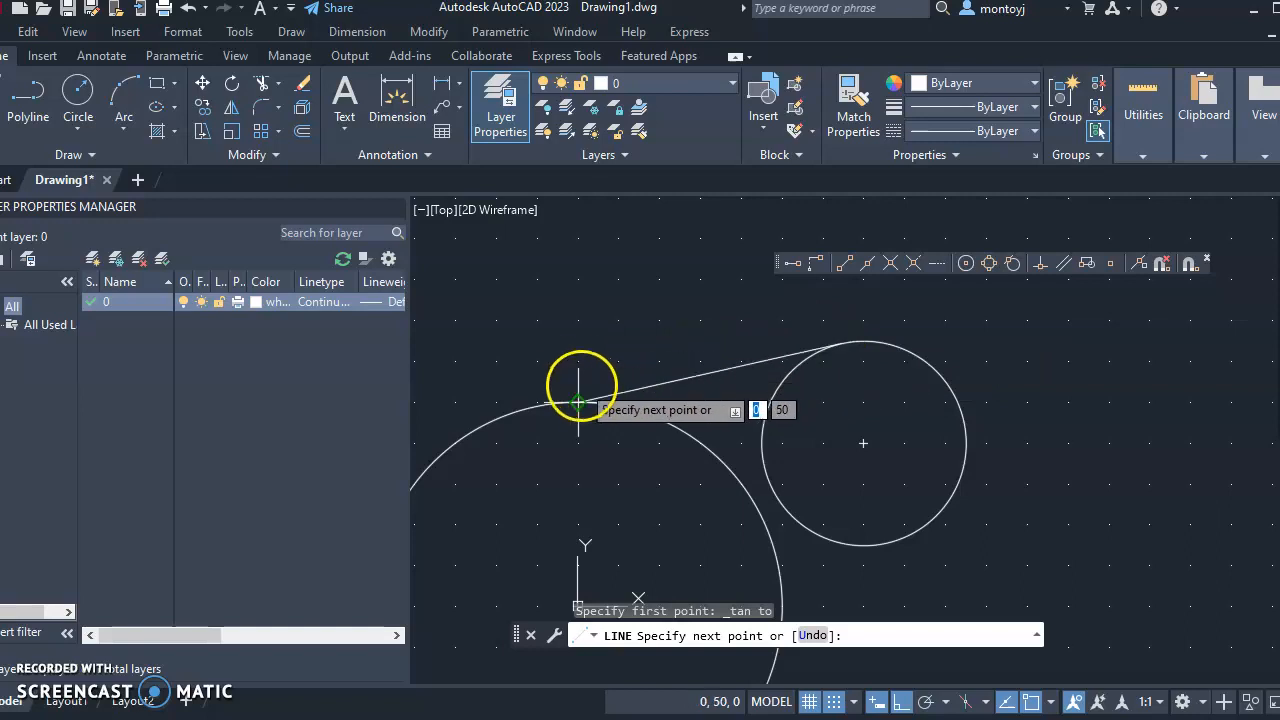
{"action": "left_click", "coordinate": [545, 393]}
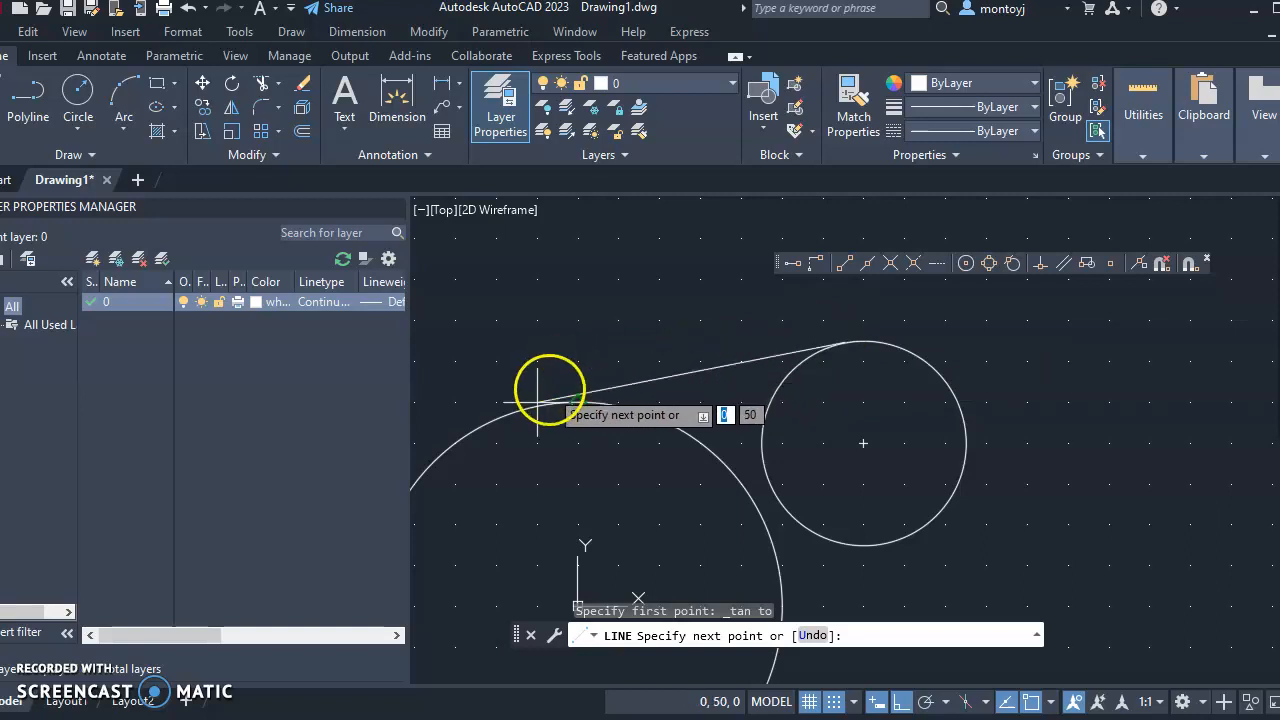
{"action": "left_click", "coordinate": [662, 438]}
{"action": "scroll", "coordinate": [662, 438], "scroll_direction": "down", "scroll_amount": 5}
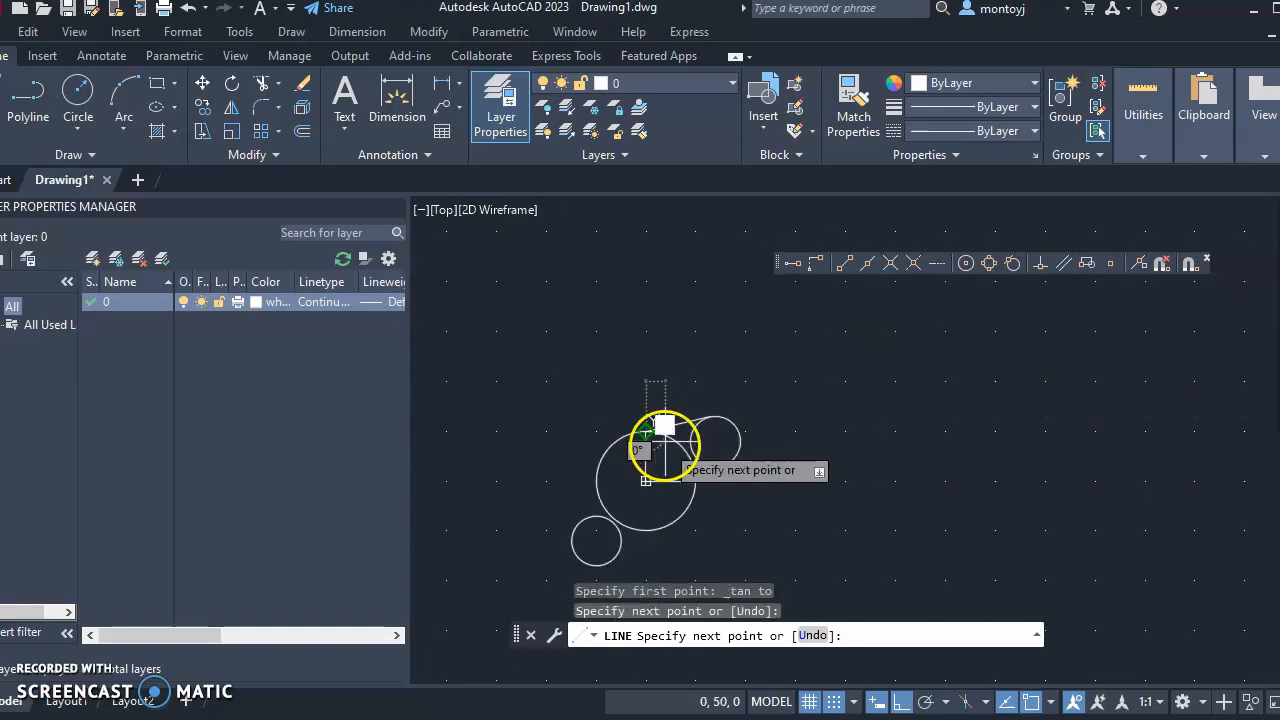
{"action": "key", "text": "Escape"}
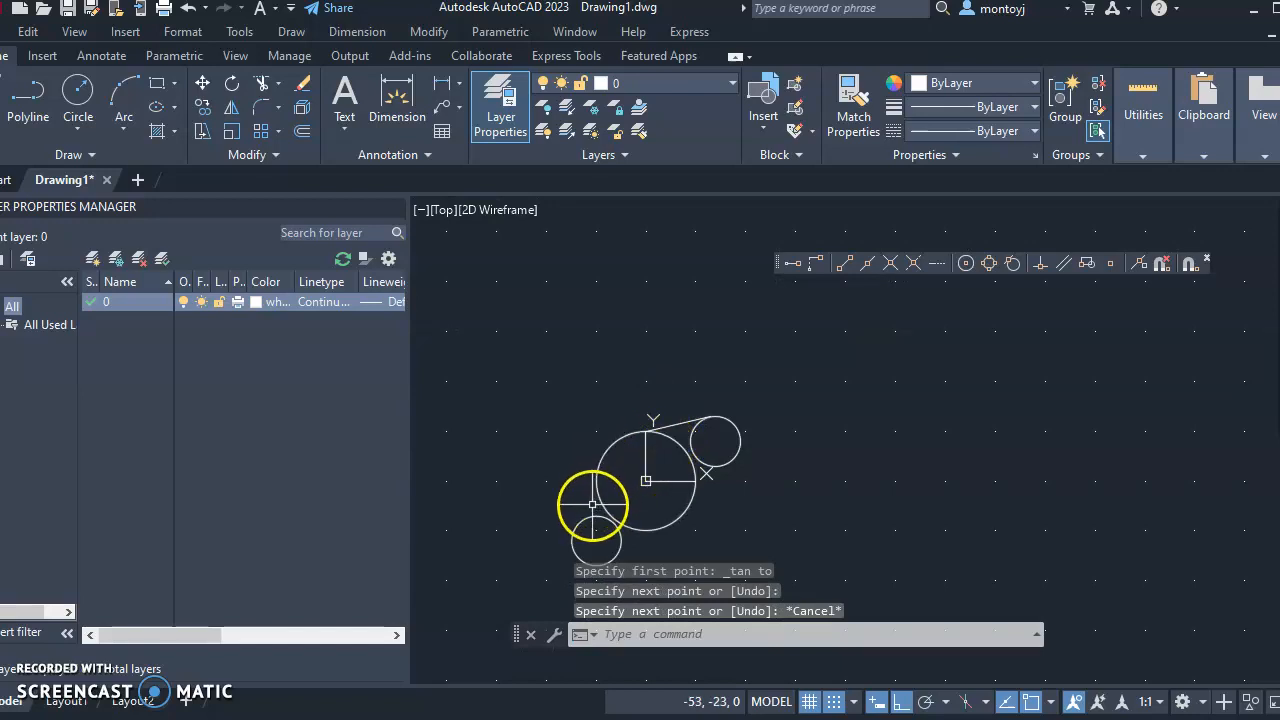
Draw a line from the large circle's left quadrant to a tangent point on the lower-left small circle.
{"action": "key", "text": "Return"}
{"action": "left_click", "coordinate": [594, 481]}
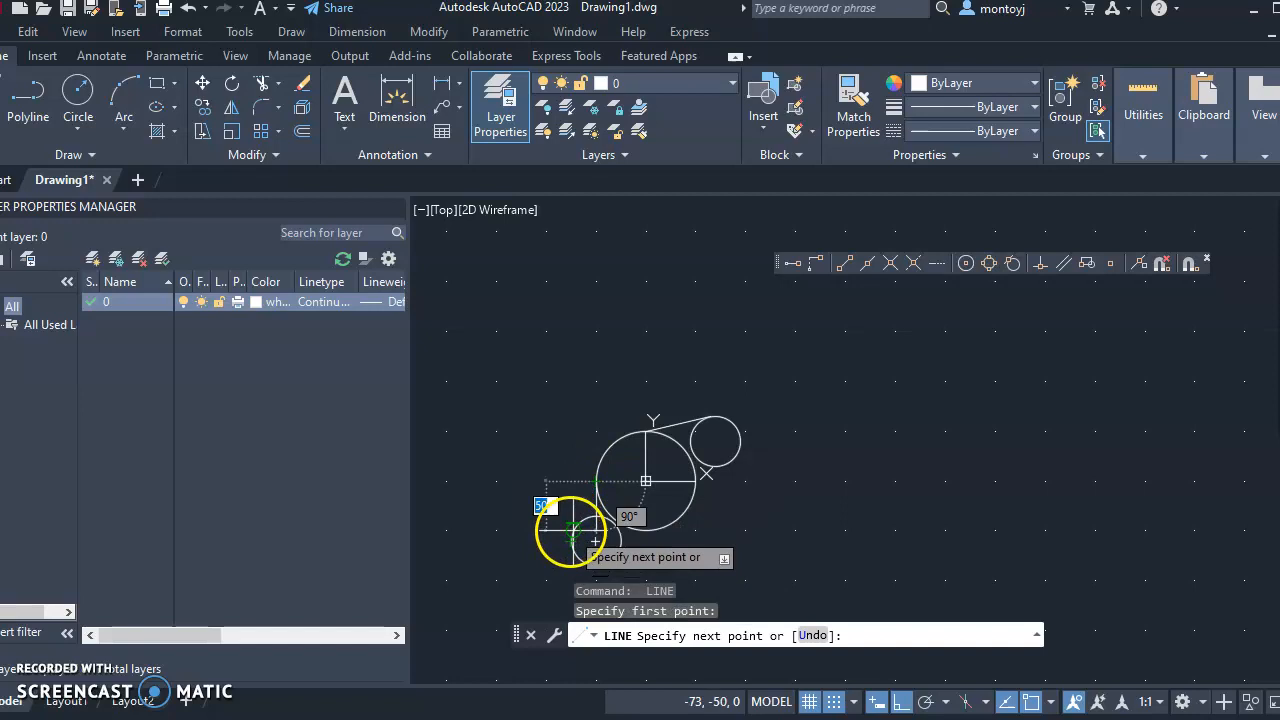
{"action": "left_click", "coordinate": [569, 540]}
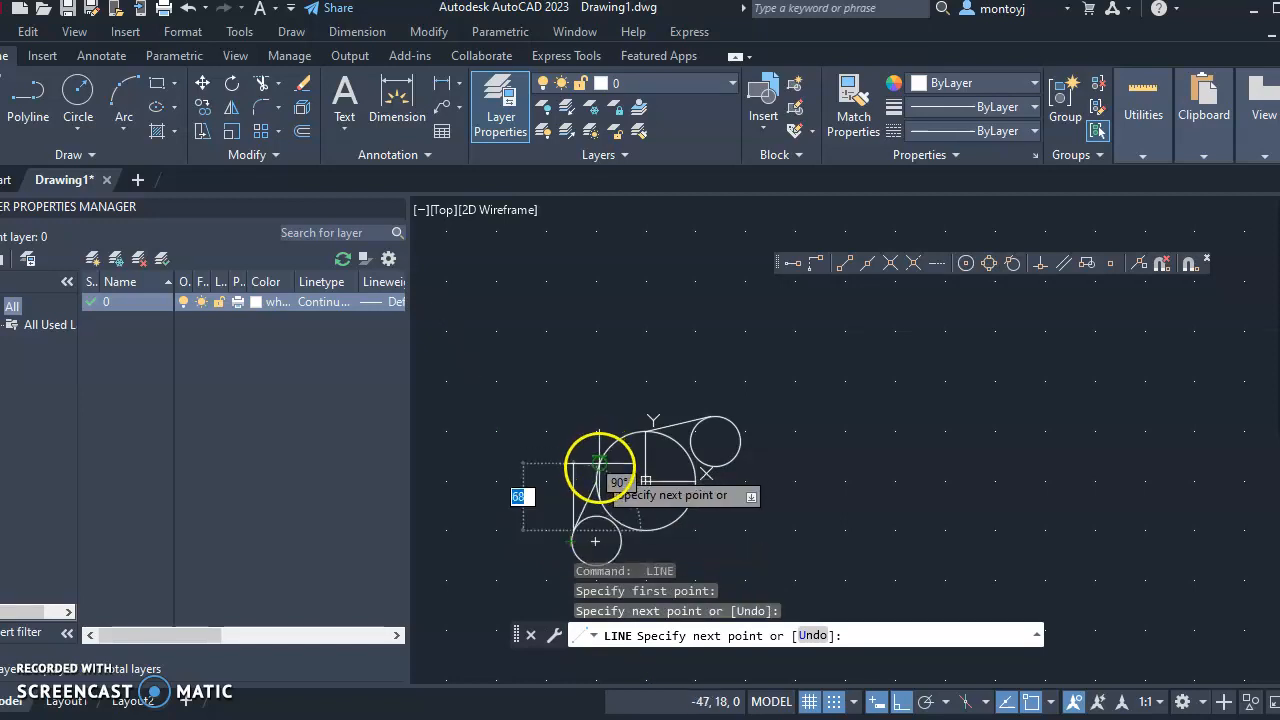
{"action": "key", "text": "Escape"}
{"action": "scroll", "coordinate": [600, 463], "scroll_direction": "up", "scroll_amount": 3}
{"action": "scroll", "coordinate": [688, 312], "scroll_direction": "up", "scroll_amount": 3}
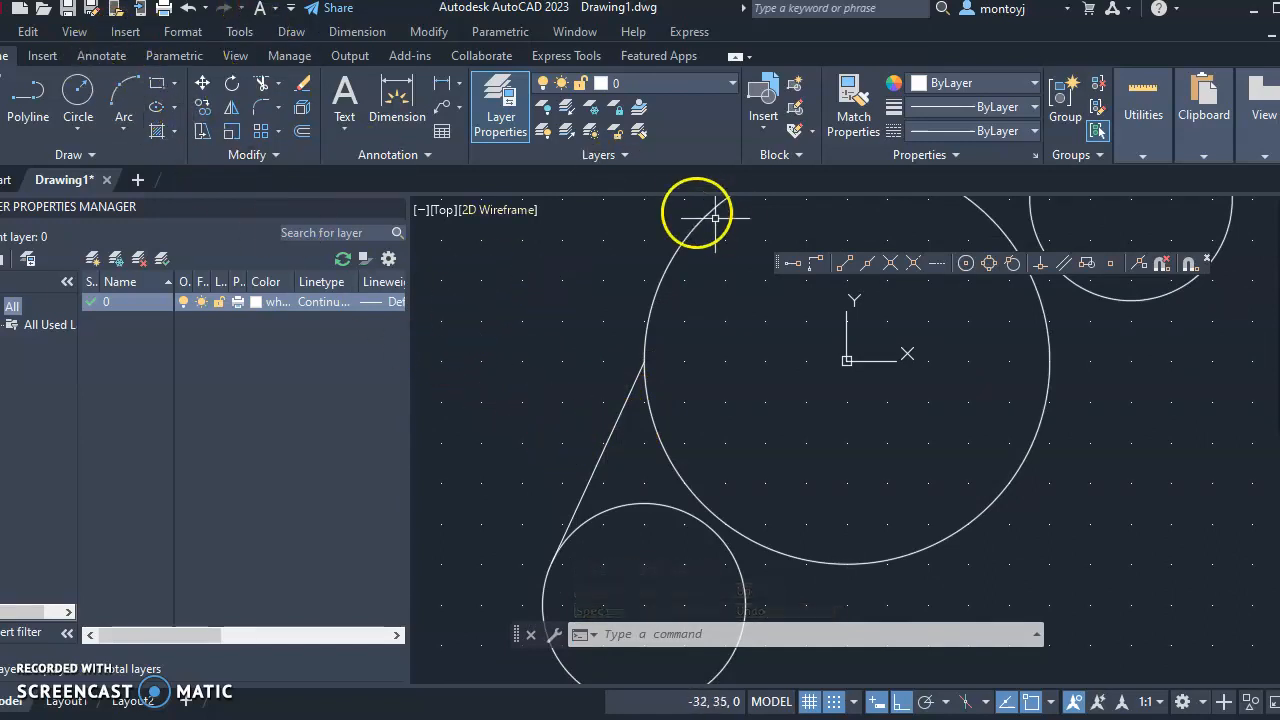
Erase the line between the large circle's left quadrant and the lower-left small circle.
{"action": "key", "text": "Return"}
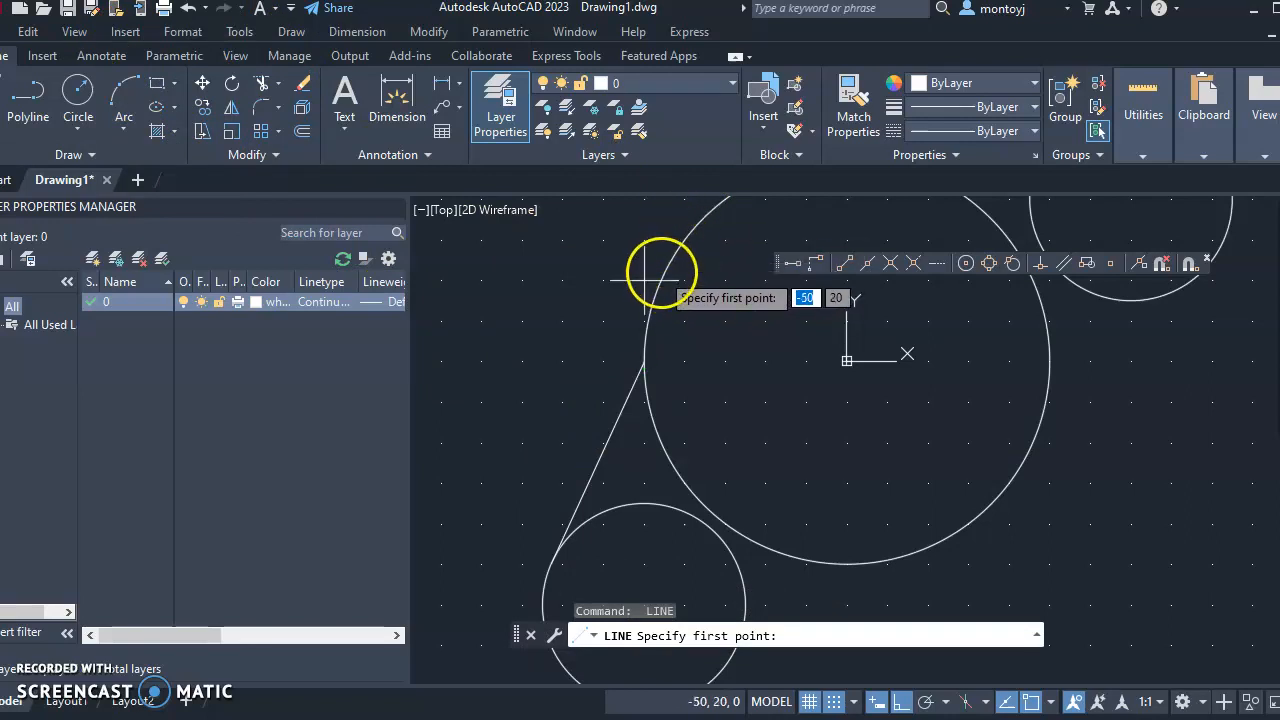
{"action": "key", "text": "Escape"}
{"action": "left_click", "coordinate": [302, 90]}
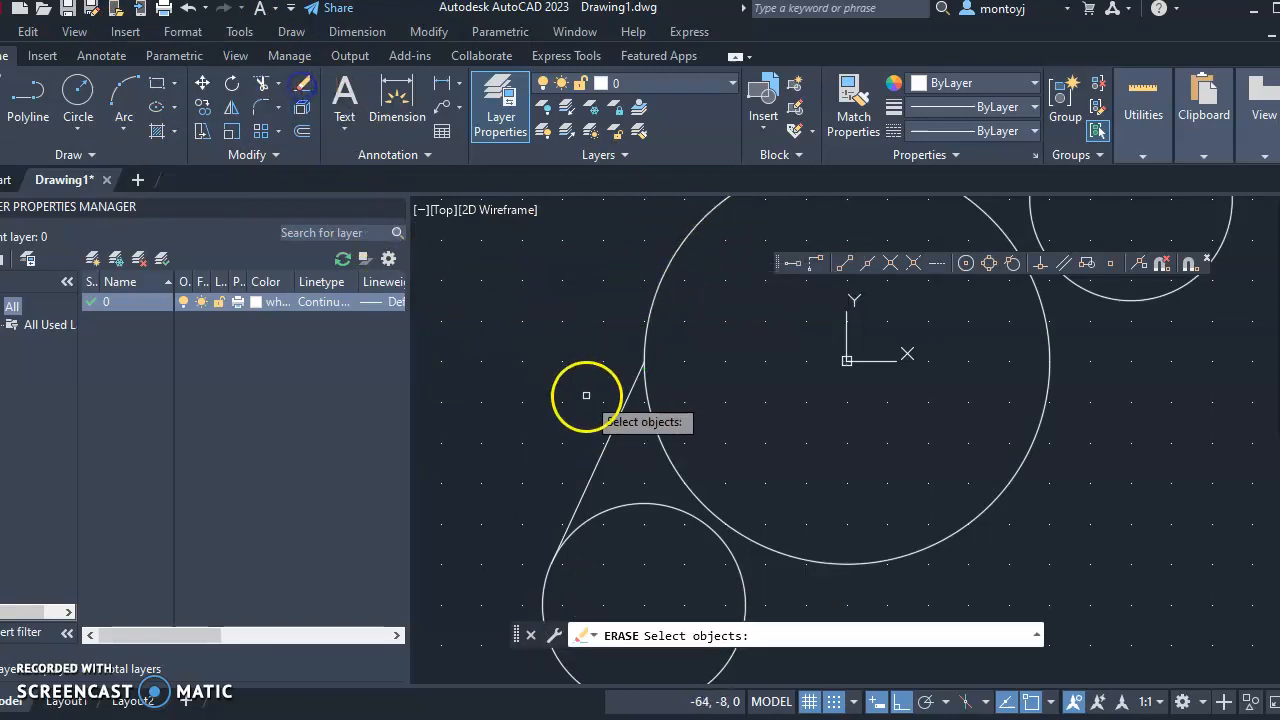
{"action": "left_click", "coordinate": [606, 434]}
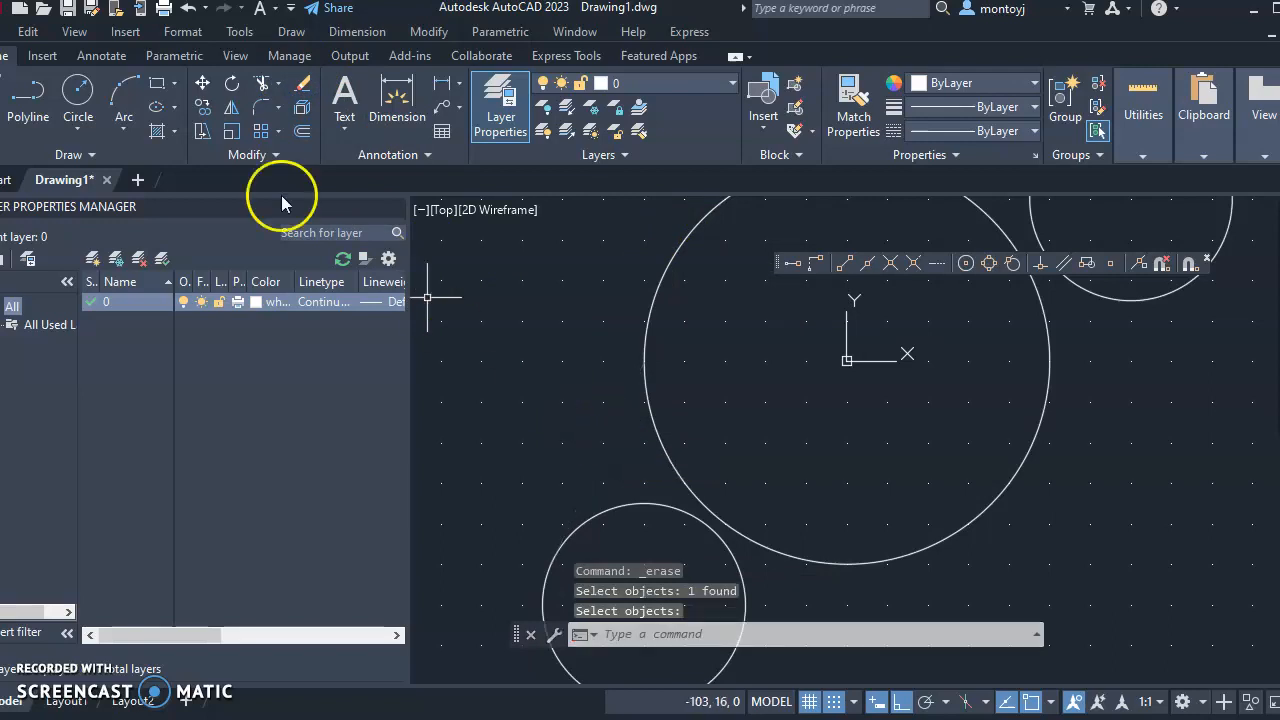
{"action": "left_click", "coordinate": [2, 100]}
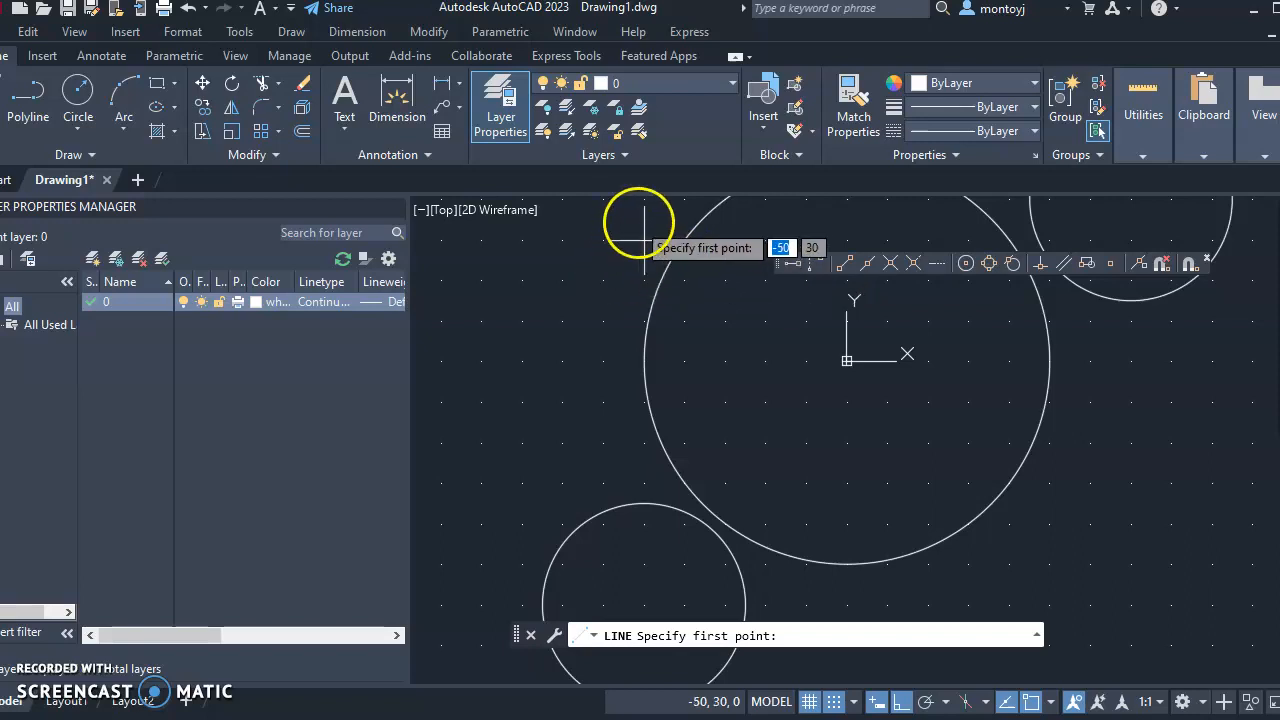
{"action": "left_click", "coordinate": [726, 200]}
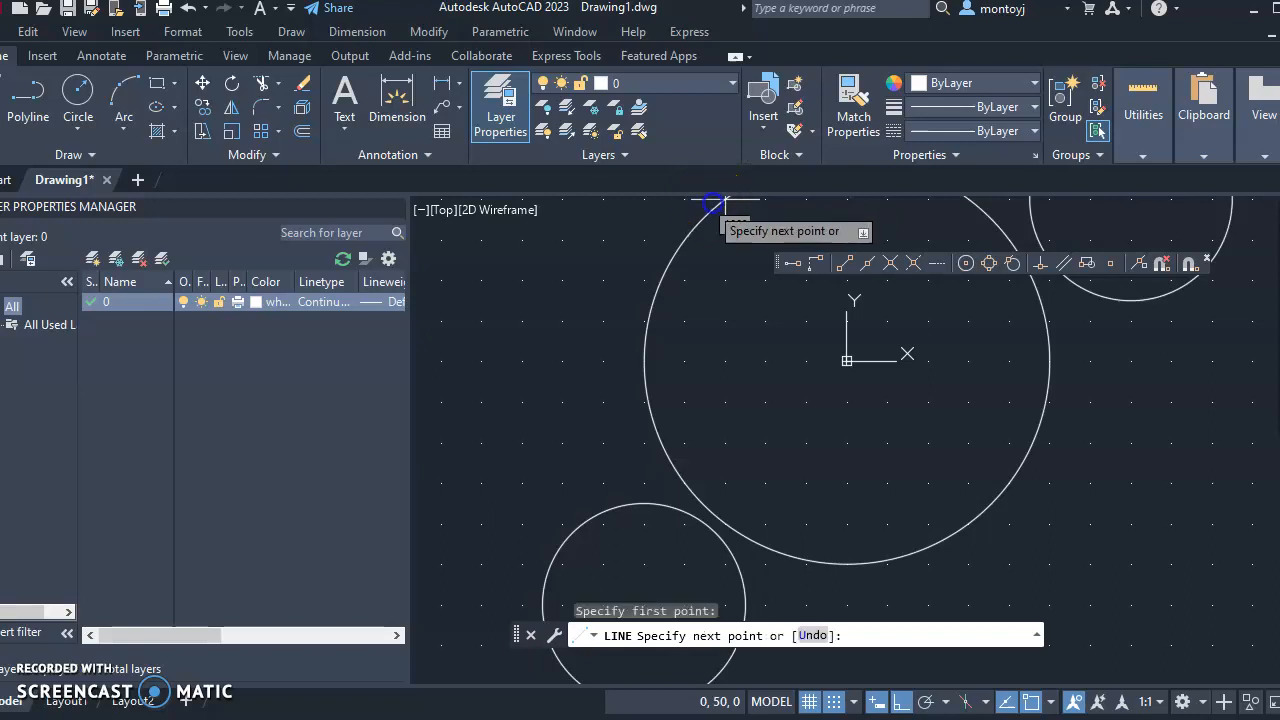
{"action": "scroll", "coordinate": [614, 408], "scroll_direction": "down", "scroll_amount": 4}
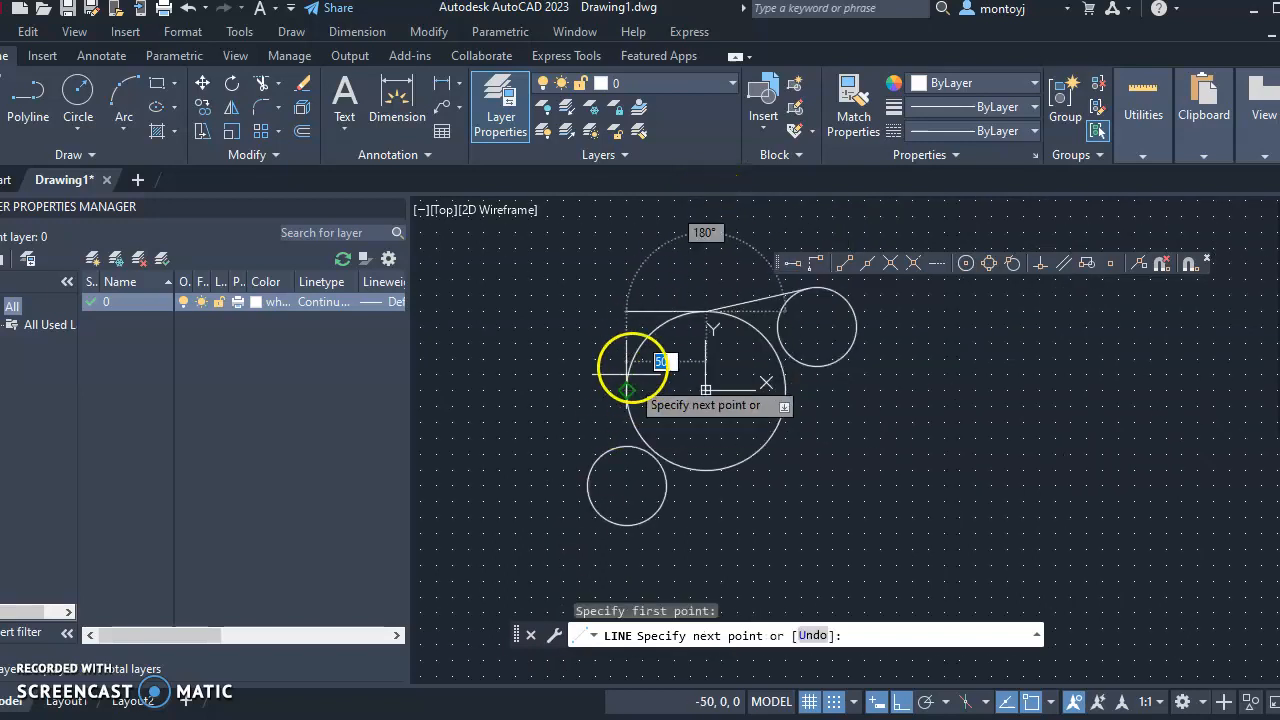
{"action": "key", "text": "Escape"}
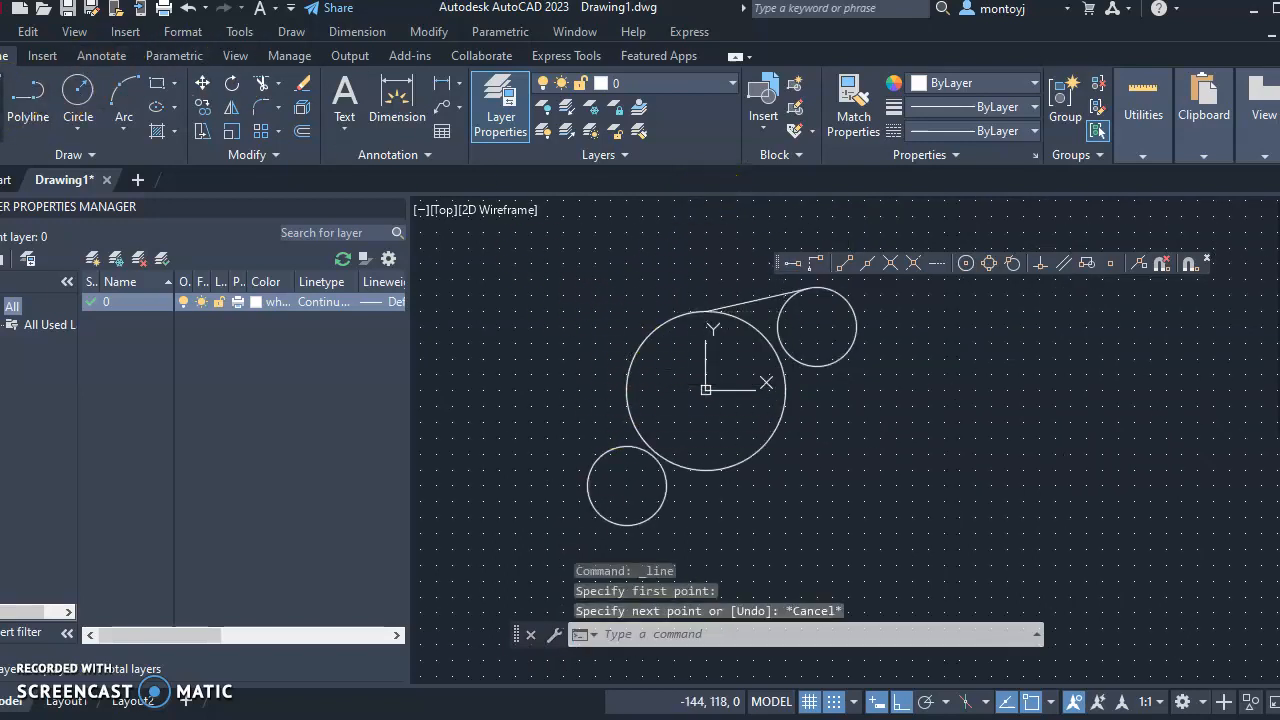
Draw a line tangent to both the large circle and the lower-left small circle along their left sides, using Tangent snap overrides.
{"action": "left_click", "coordinate": [0, 98]}
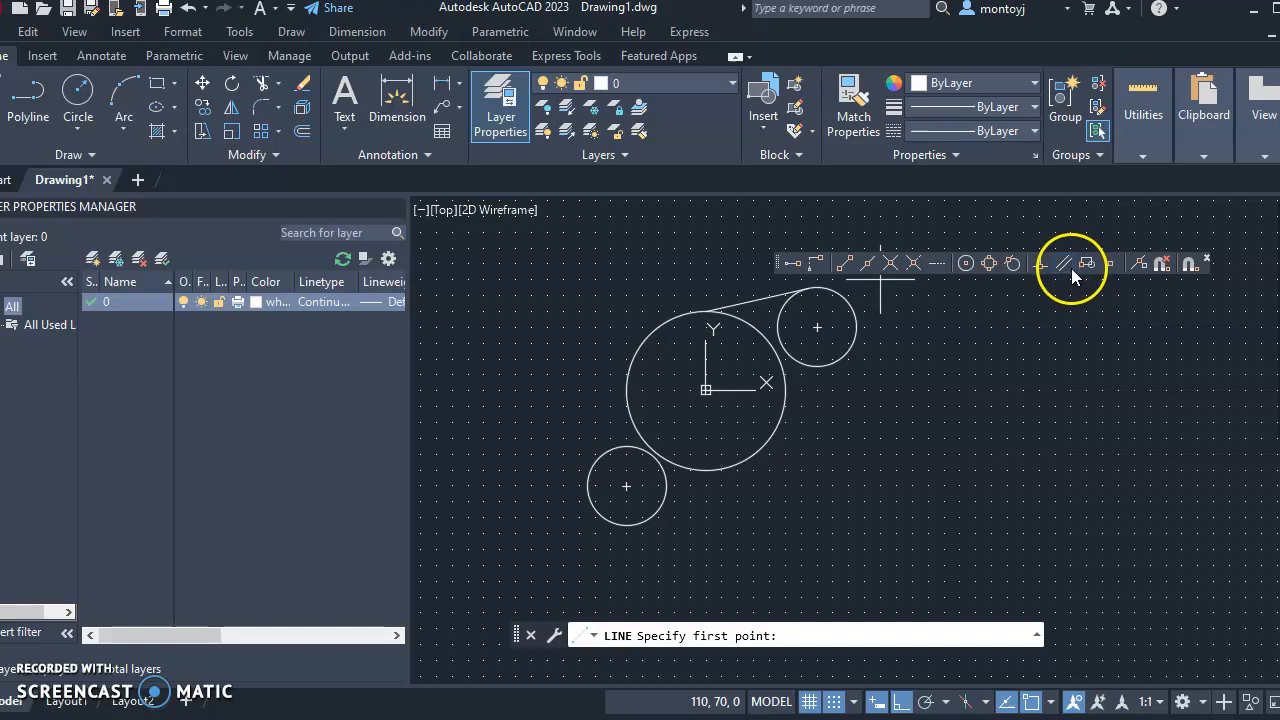
{"action": "left_click", "coordinate": [1012, 266]}
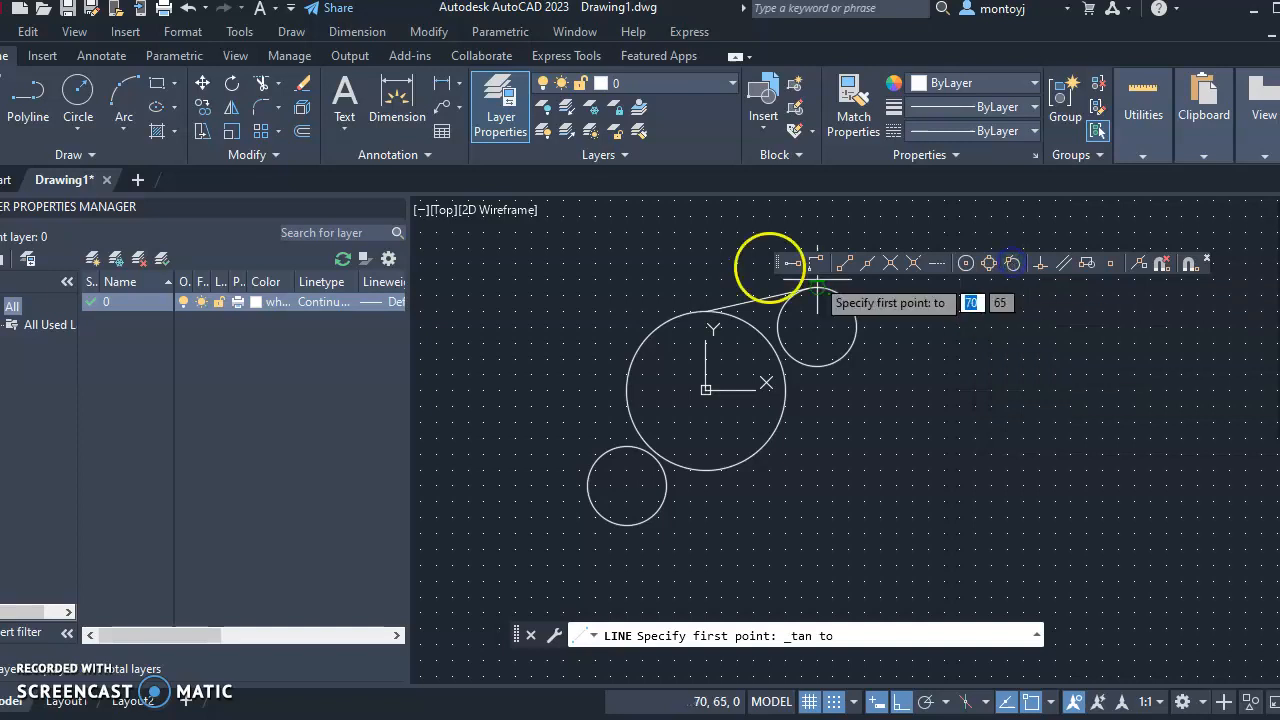
{"action": "left_click", "coordinate": [641, 342]}
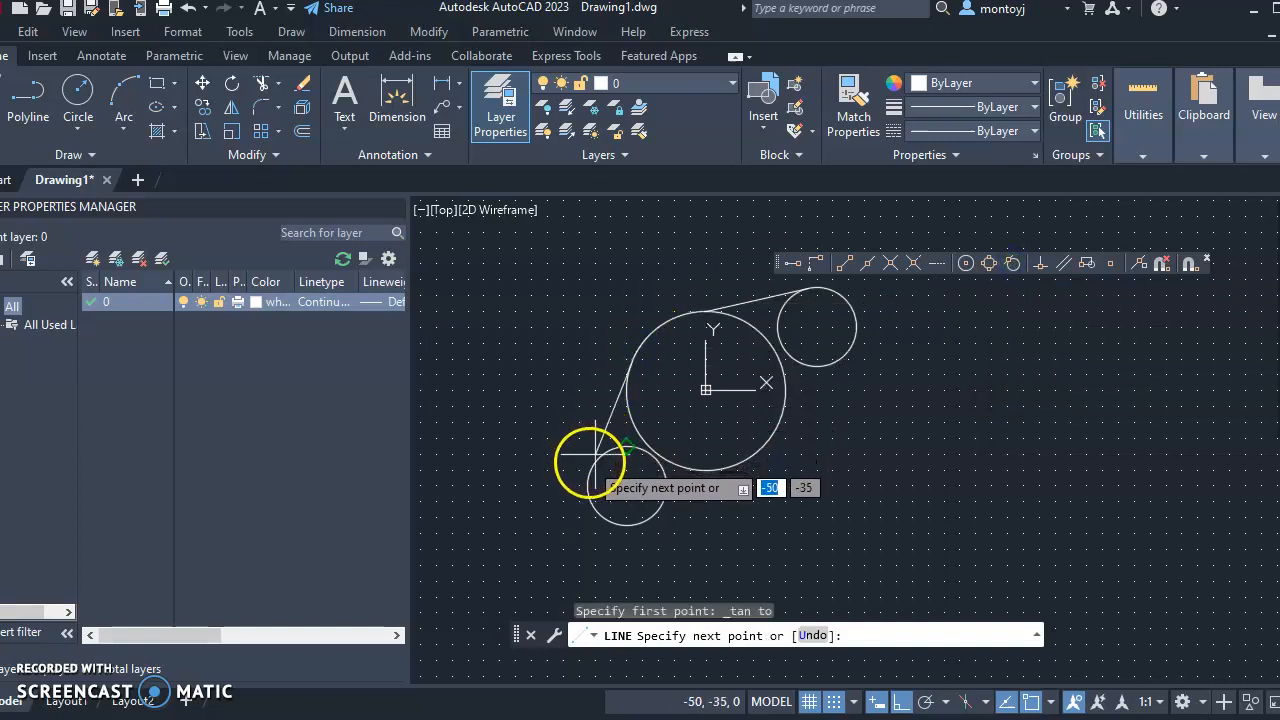
{"action": "left_click", "coordinate": [1013, 265]}
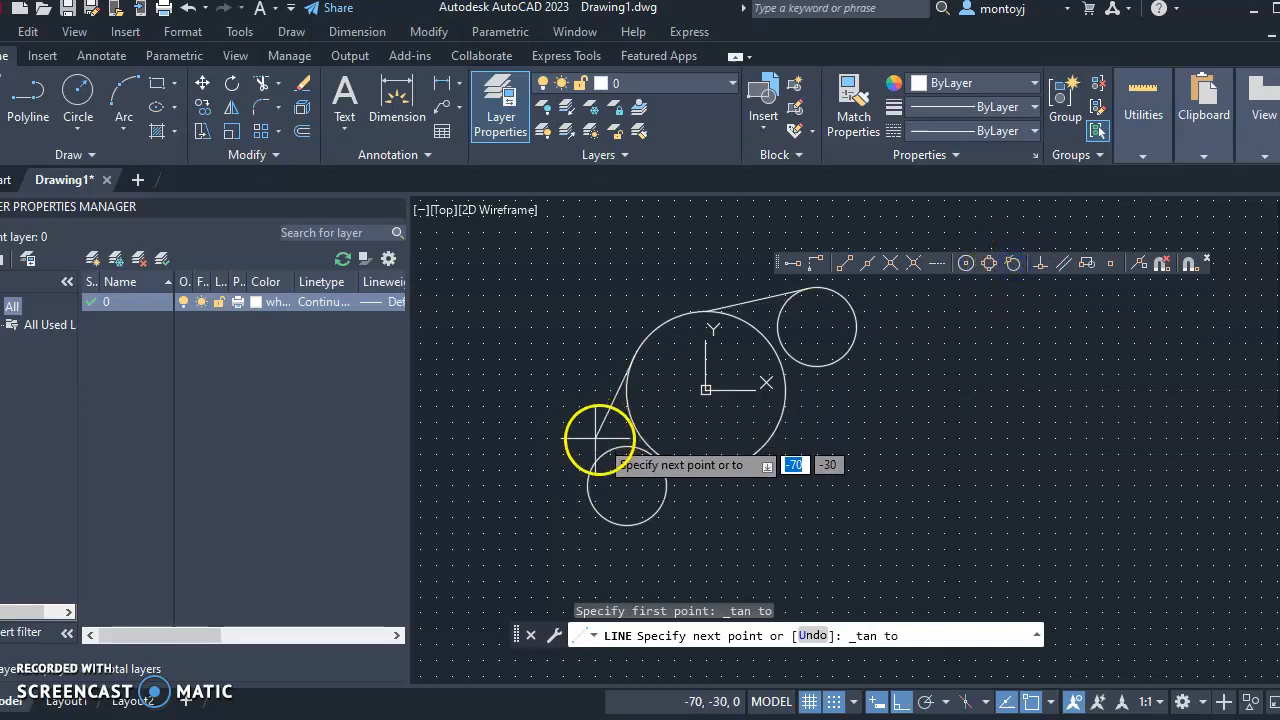
{"action": "left_click", "coordinate": [598, 455]}
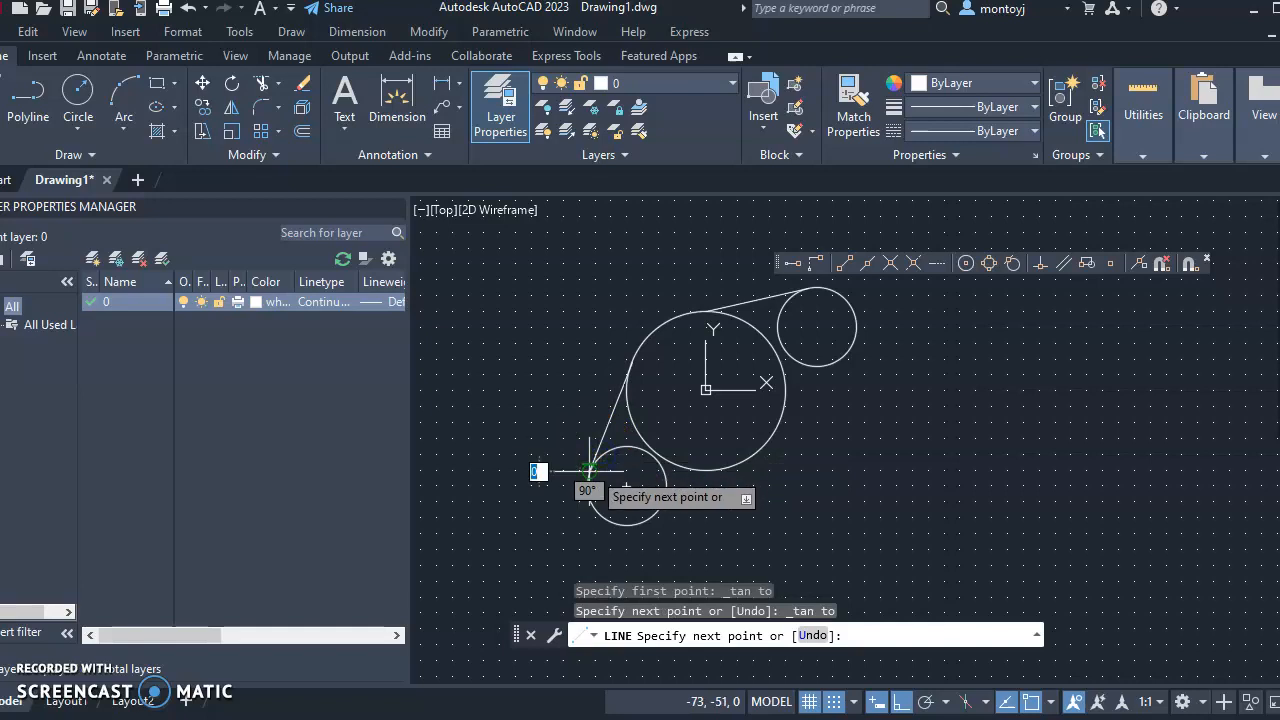
{"action": "key", "text": "Escape"}
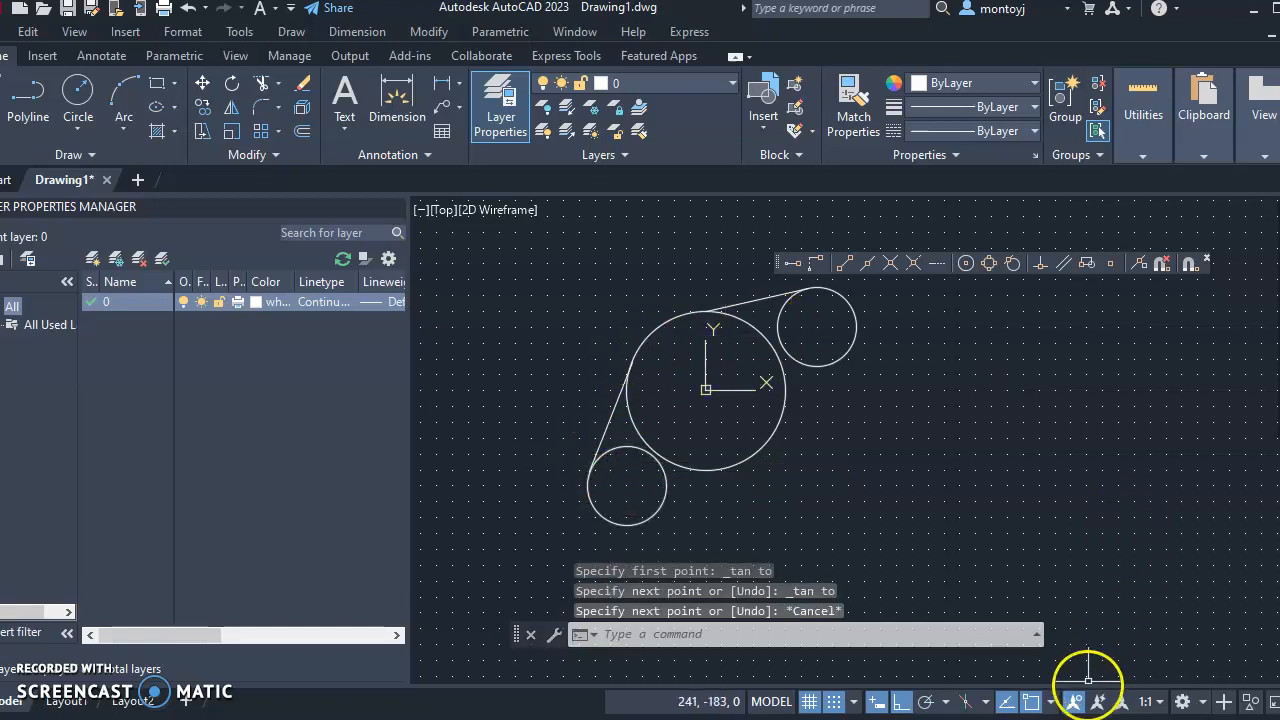
Turn off the Quadrant running object snap.
{"action": "left_click", "coordinate": [1049, 703]}
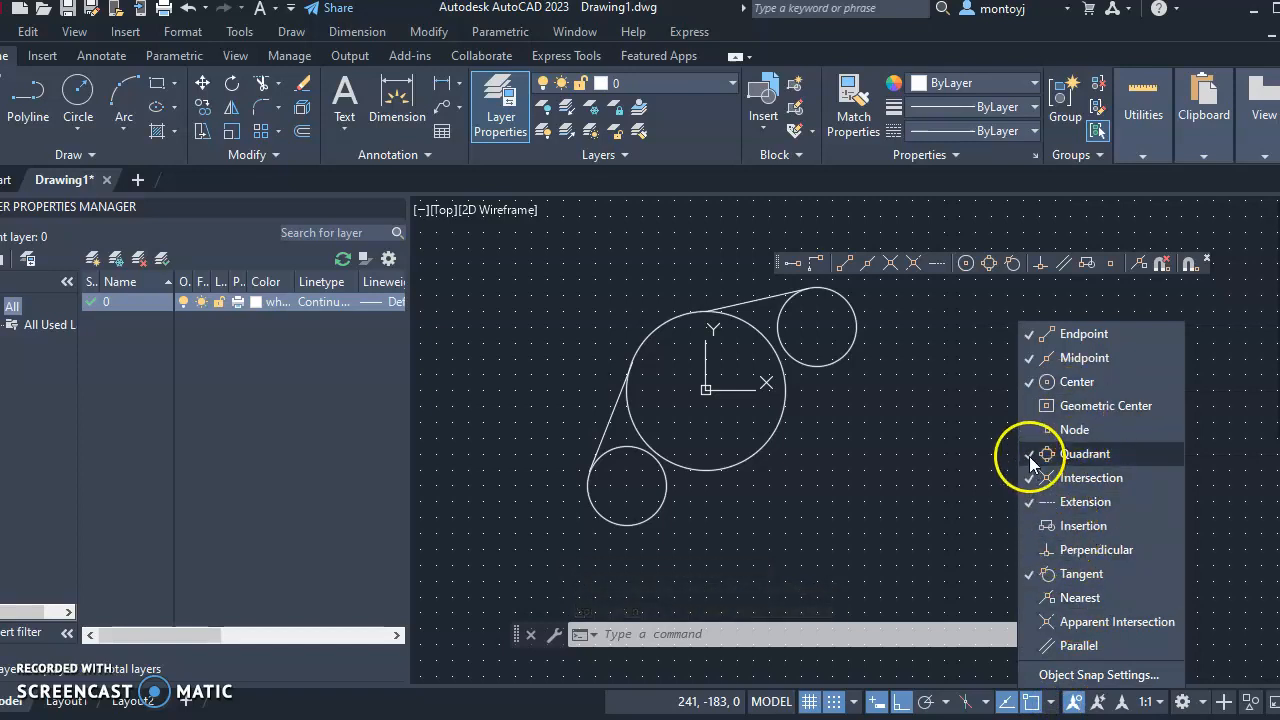
{"action": "left_click", "coordinate": [1066, 453]}
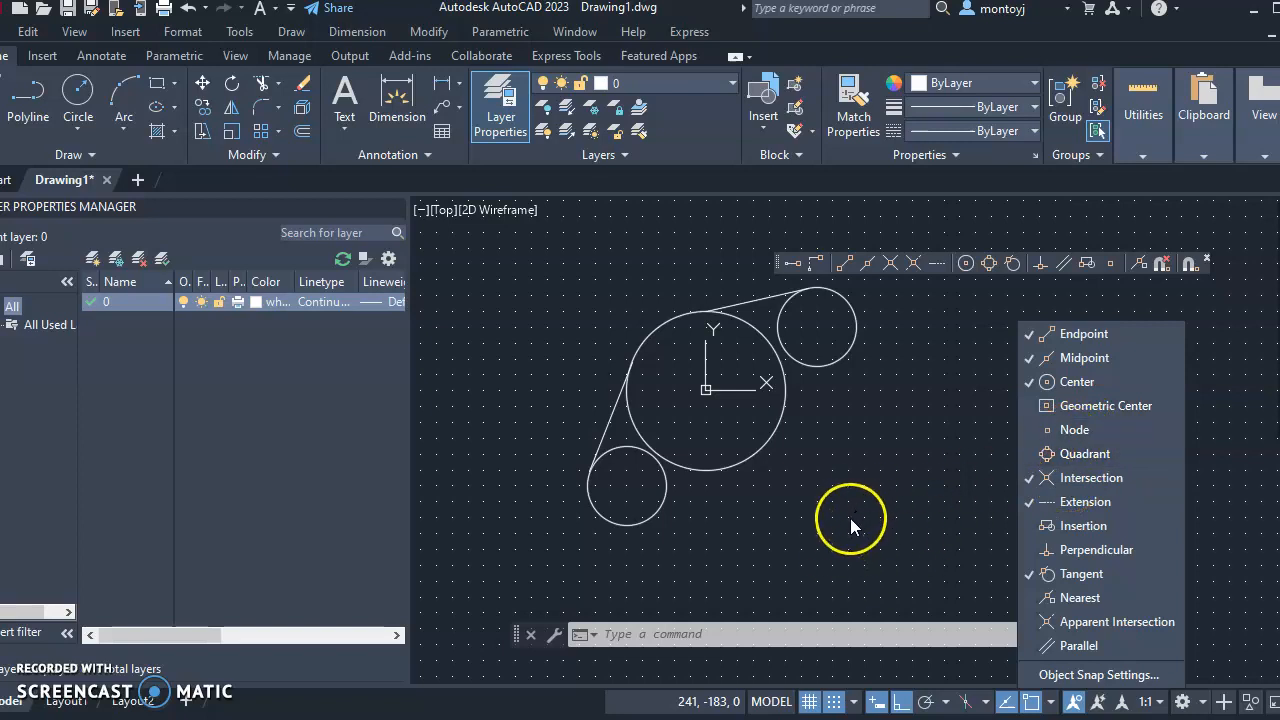
{"action": "key", "text": "Escape"}
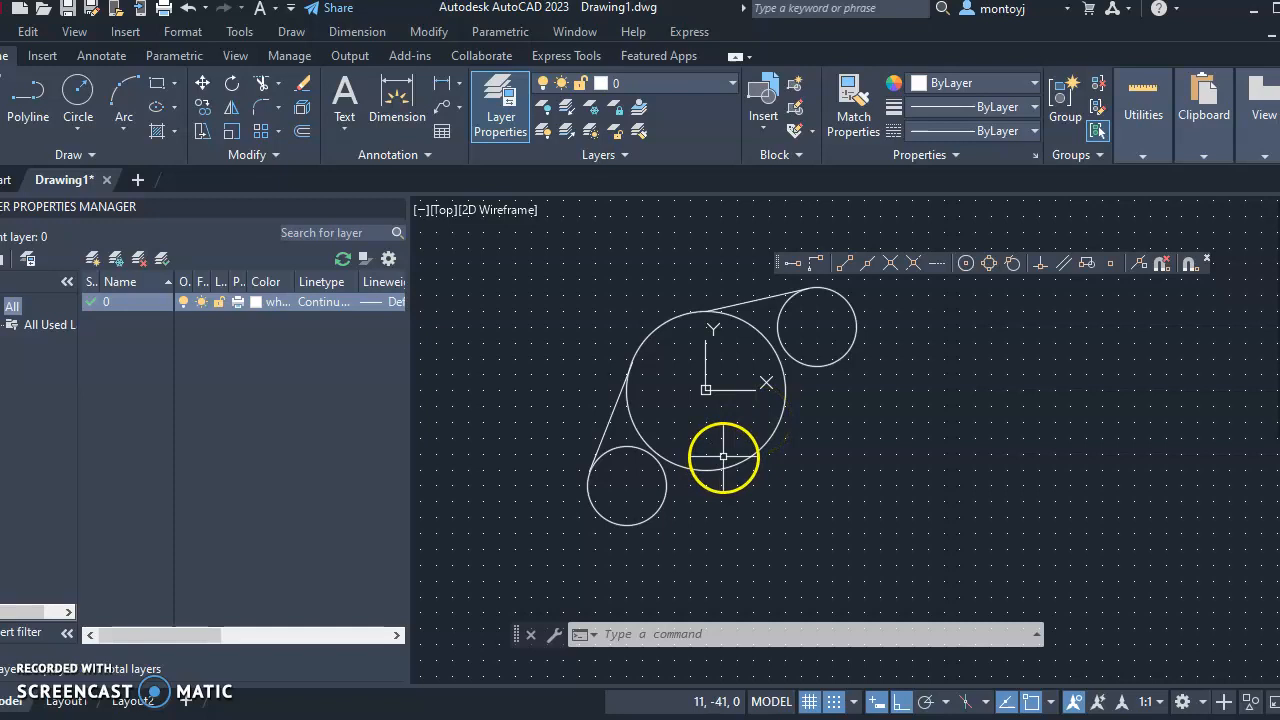
Draw a line tangent to both the upper-right small circle and the large circle along their lower-right sides, using Tangent snap overrides.
{"action": "left_click", "coordinate": [82, 121]}
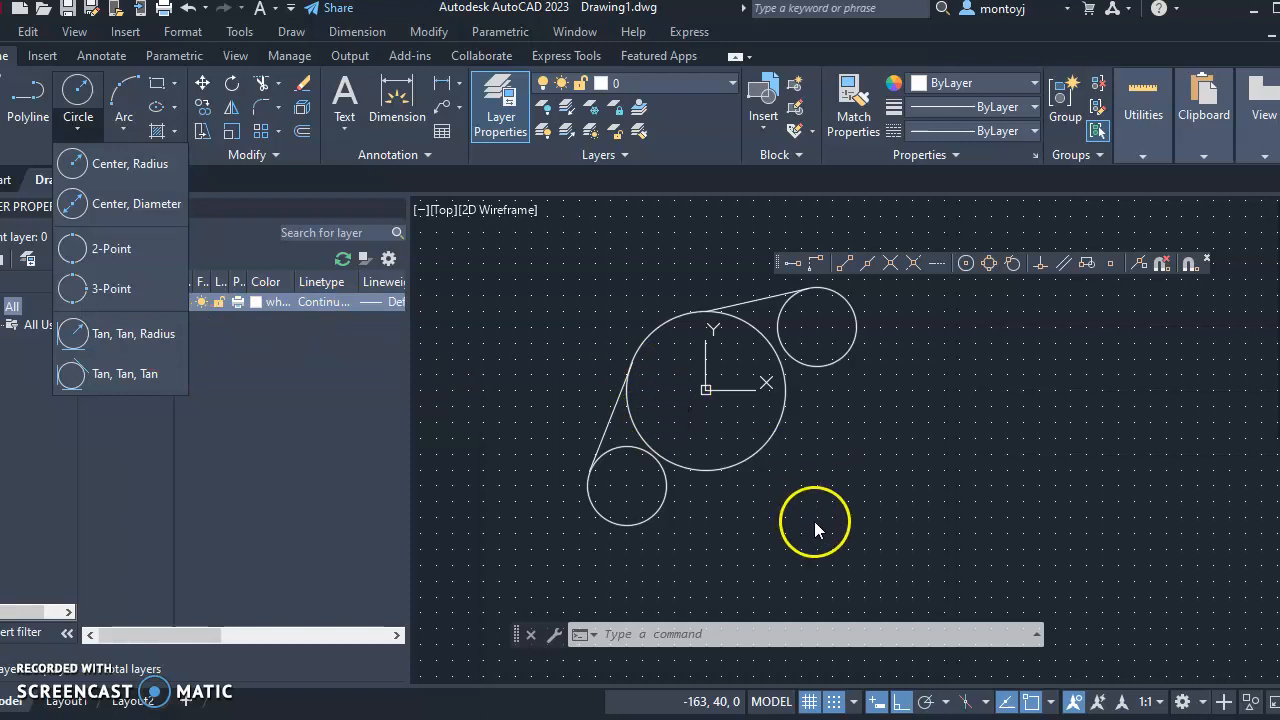
{"action": "scroll", "coordinate": [839, 387], "scroll_direction": "up", "scroll_amount": 4}
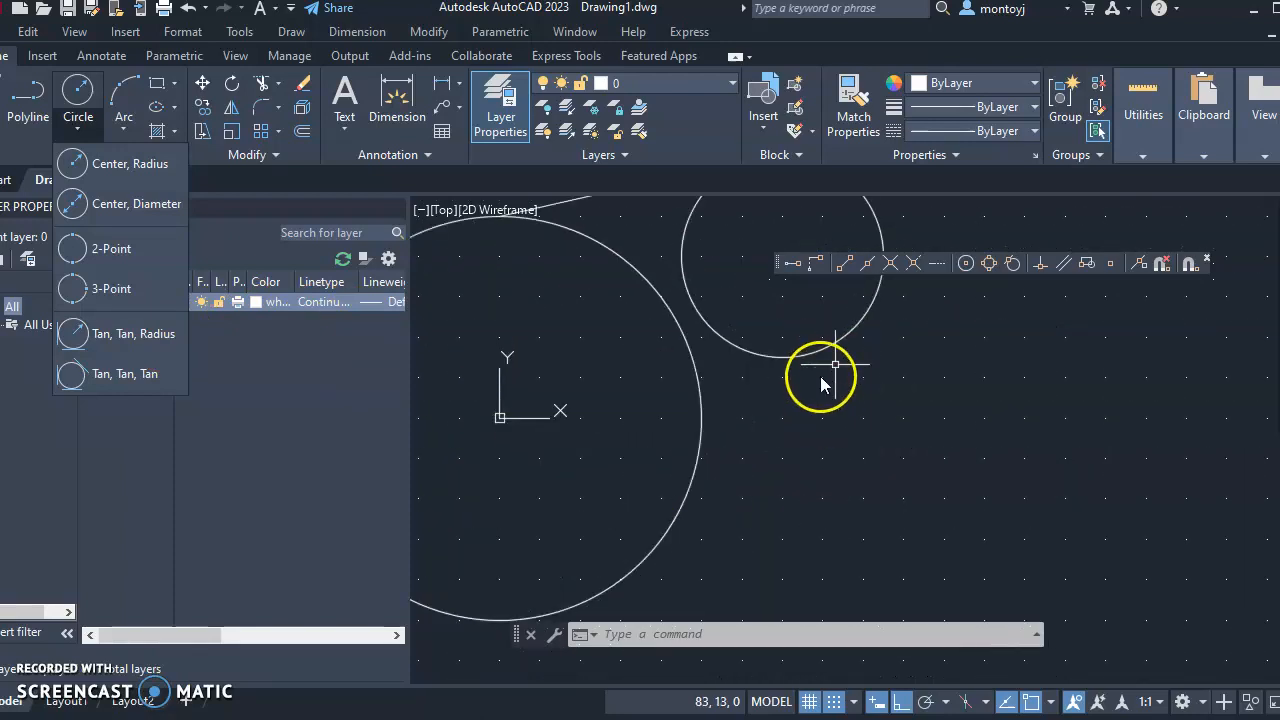
{"action": "left_click", "coordinate": [1011, 265]}
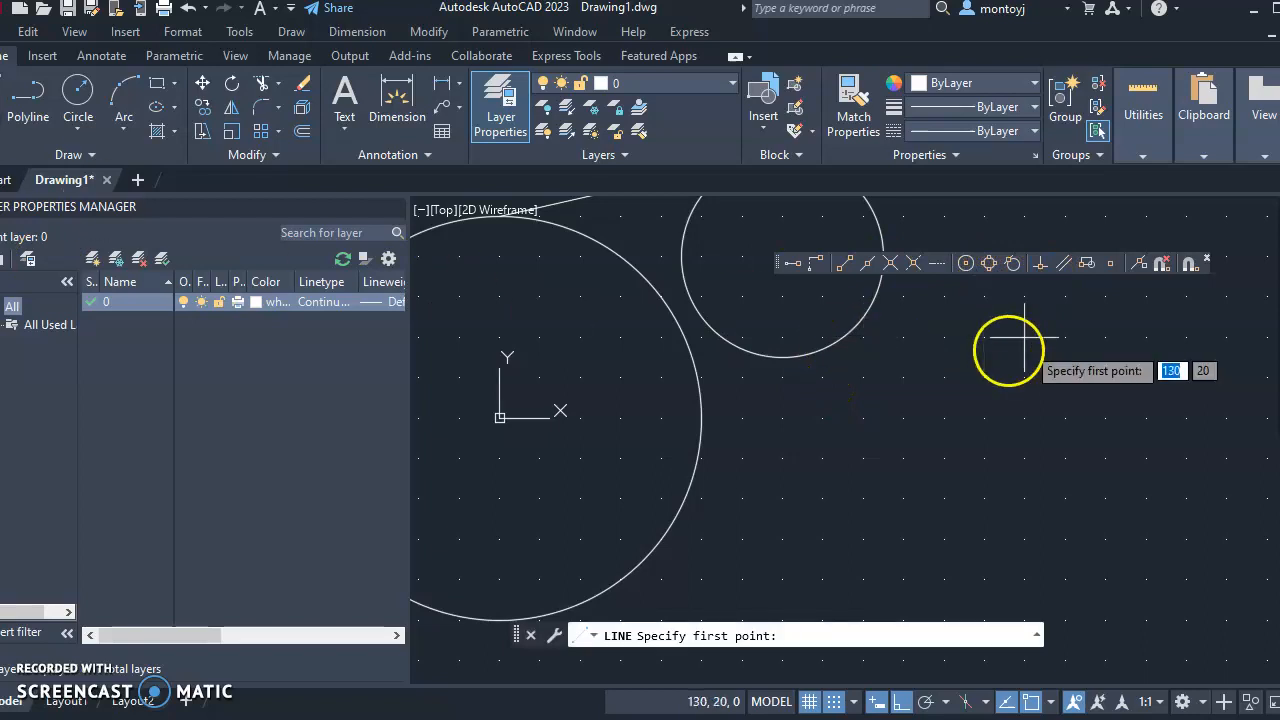
{"action": "left_click", "coordinate": [1009, 272]}
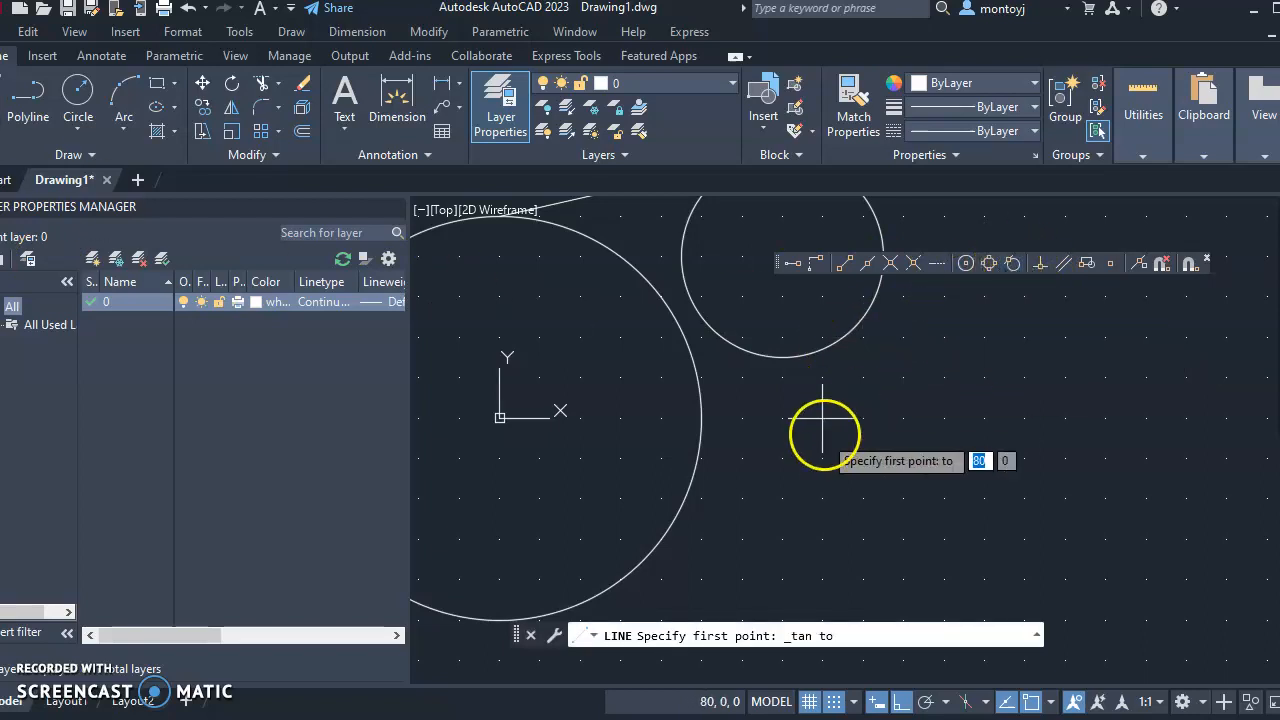
{"action": "left_click", "coordinate": [821, 340]}
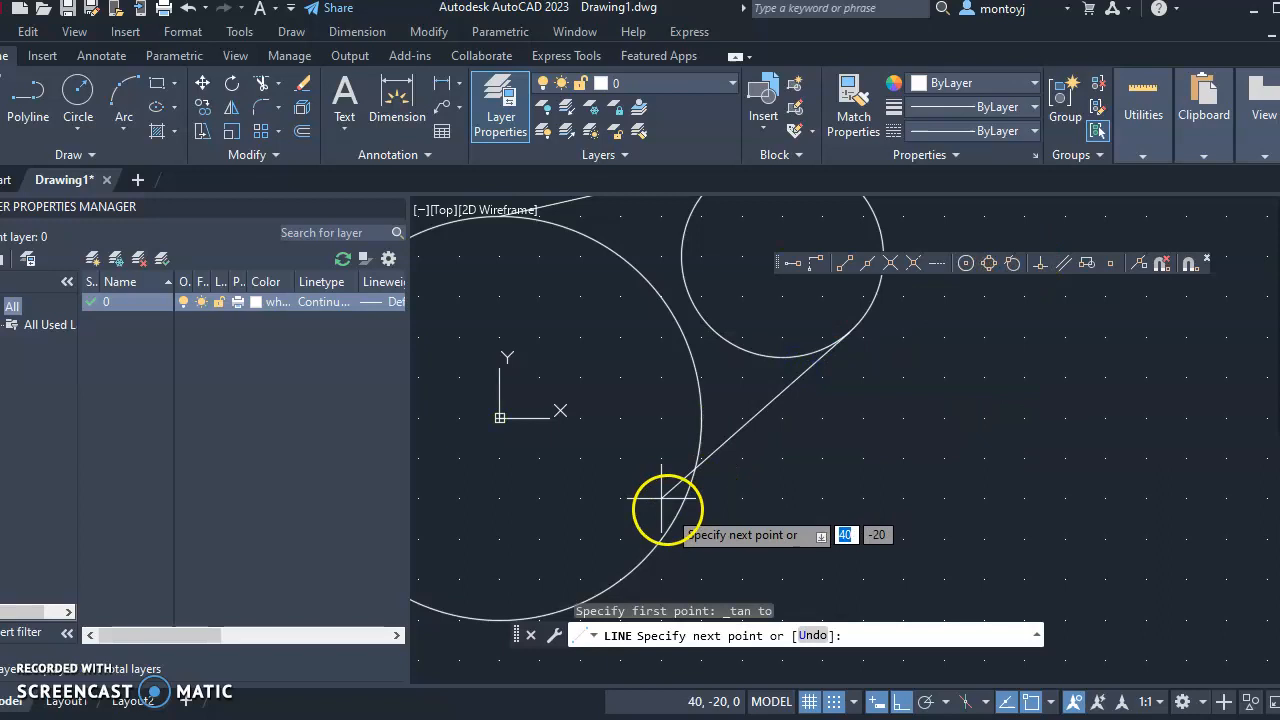
{"action": "left_click", "coordinate": [1011, 265]}
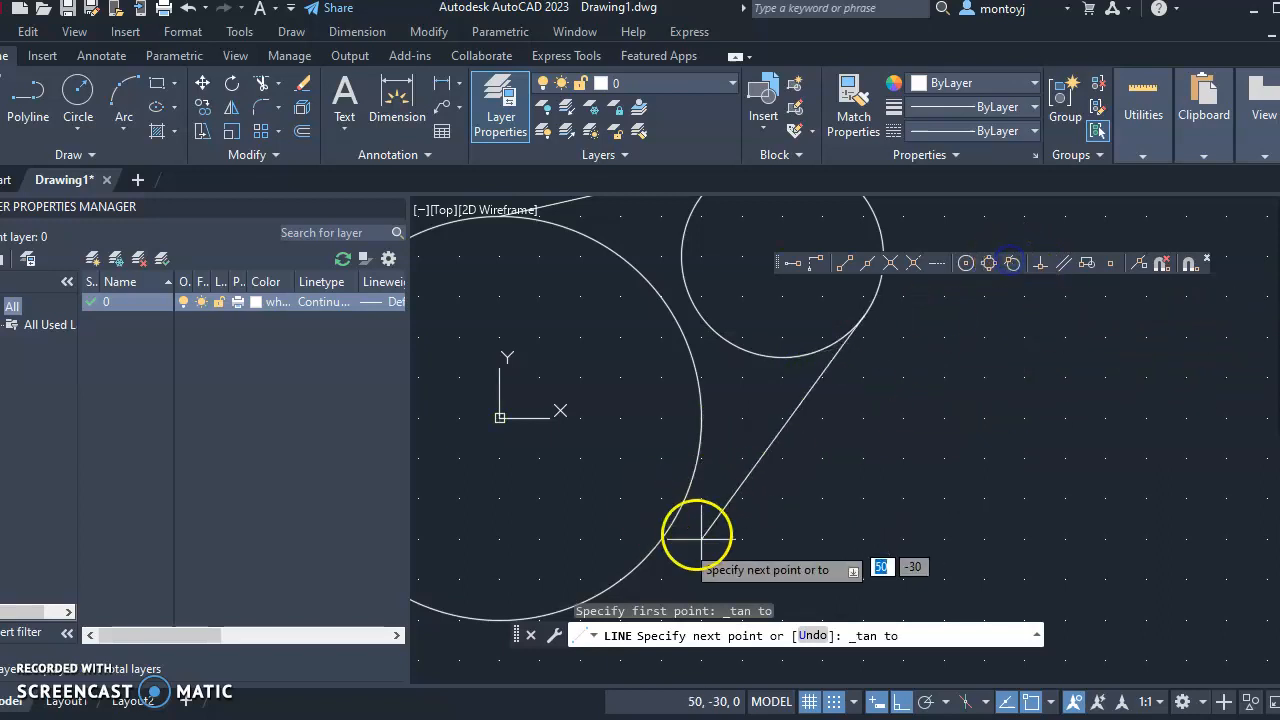
{"action": "left_click", "coordinate": [660, 541]}
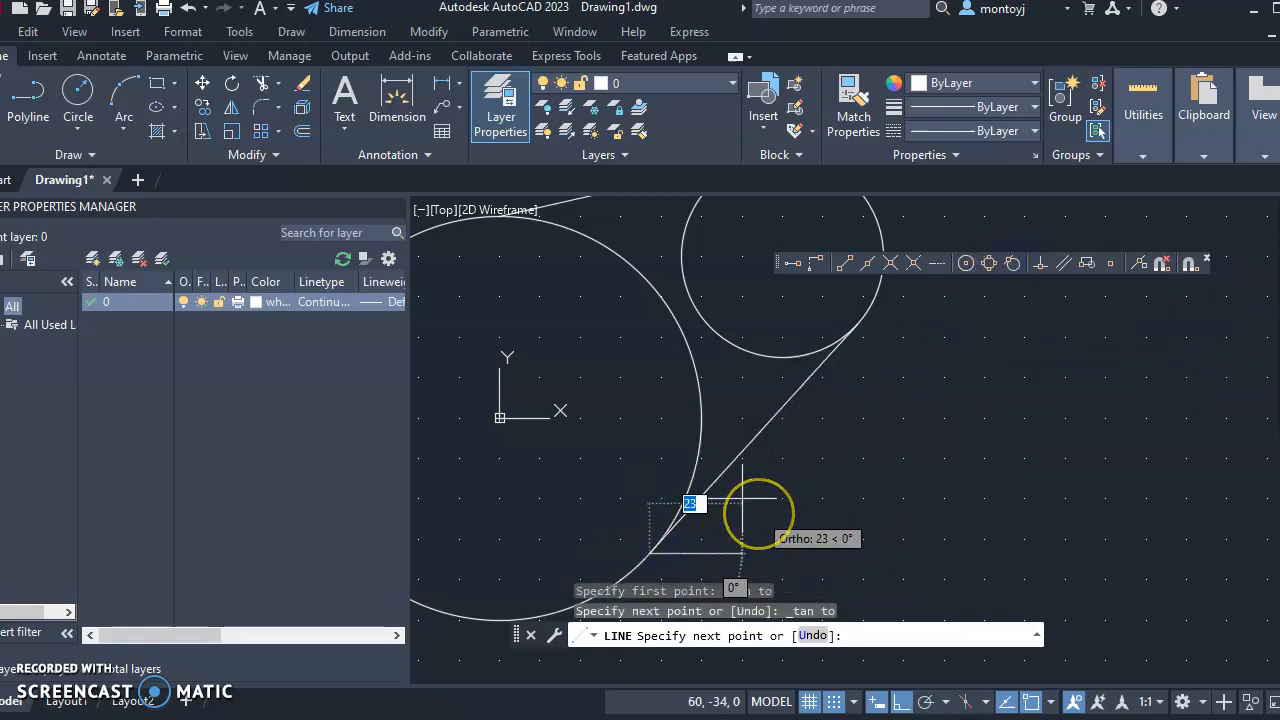
{"action": "scroll", "coordinate": [745, 500], "scroll_direction": "down", "scroll_amount": 2}
{"action": "key", "text": "Escape"}
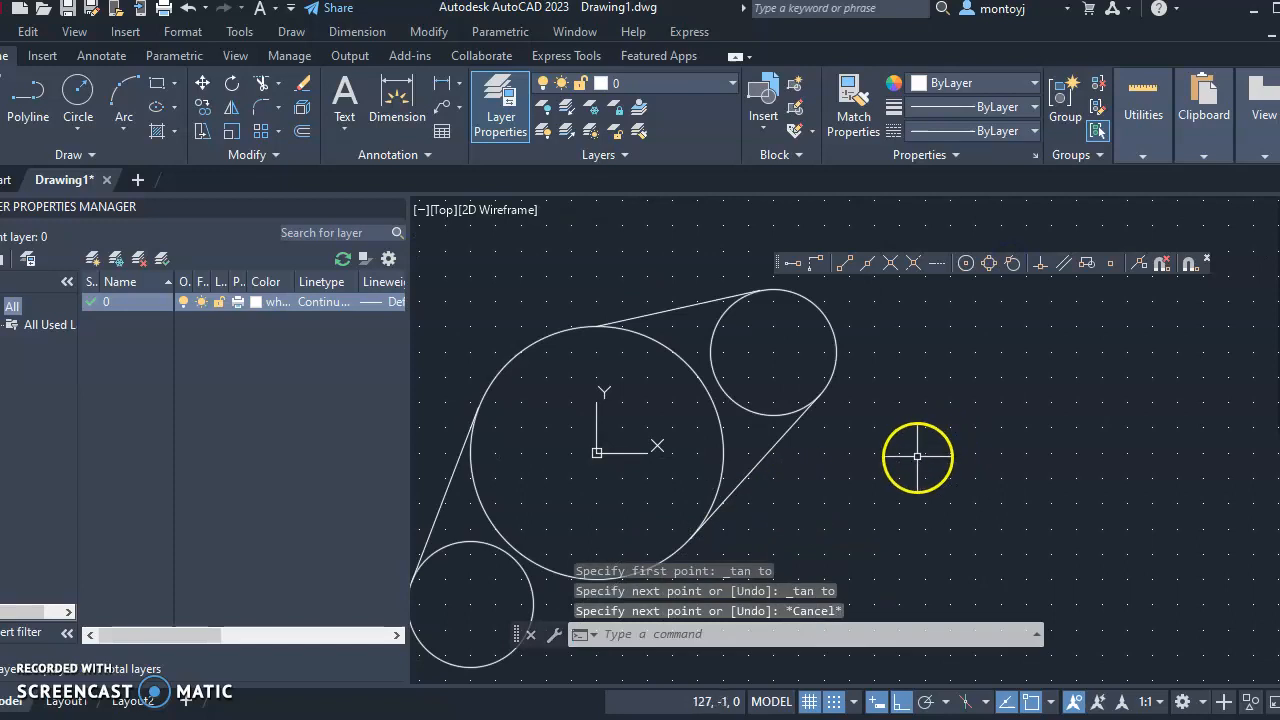
Erase the tangent line joining the lower-right sides of the upper-right small circle and the large circle.
{"action": "type", "text": "e"}
{"action": "key", "text": "Return"}
{"action": "left_click", "coordinate": [795, 466]}
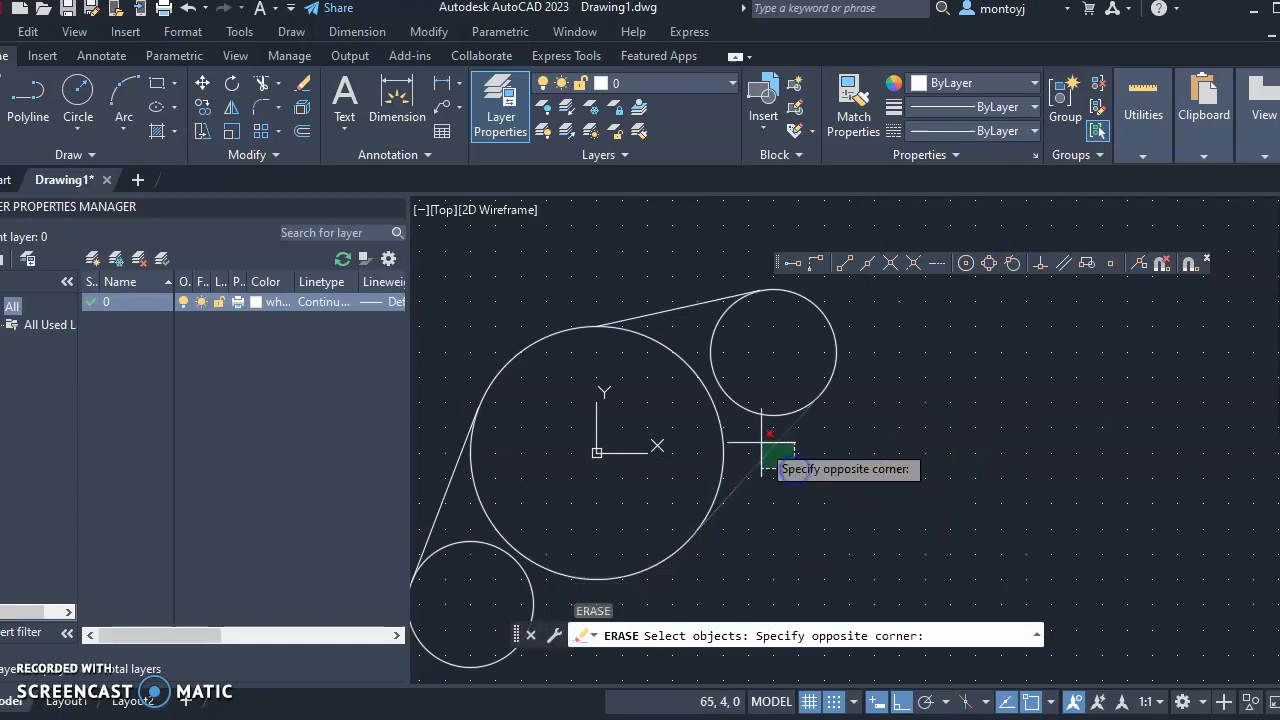
{"action": "left_click", "coordinate": [757, 434]}
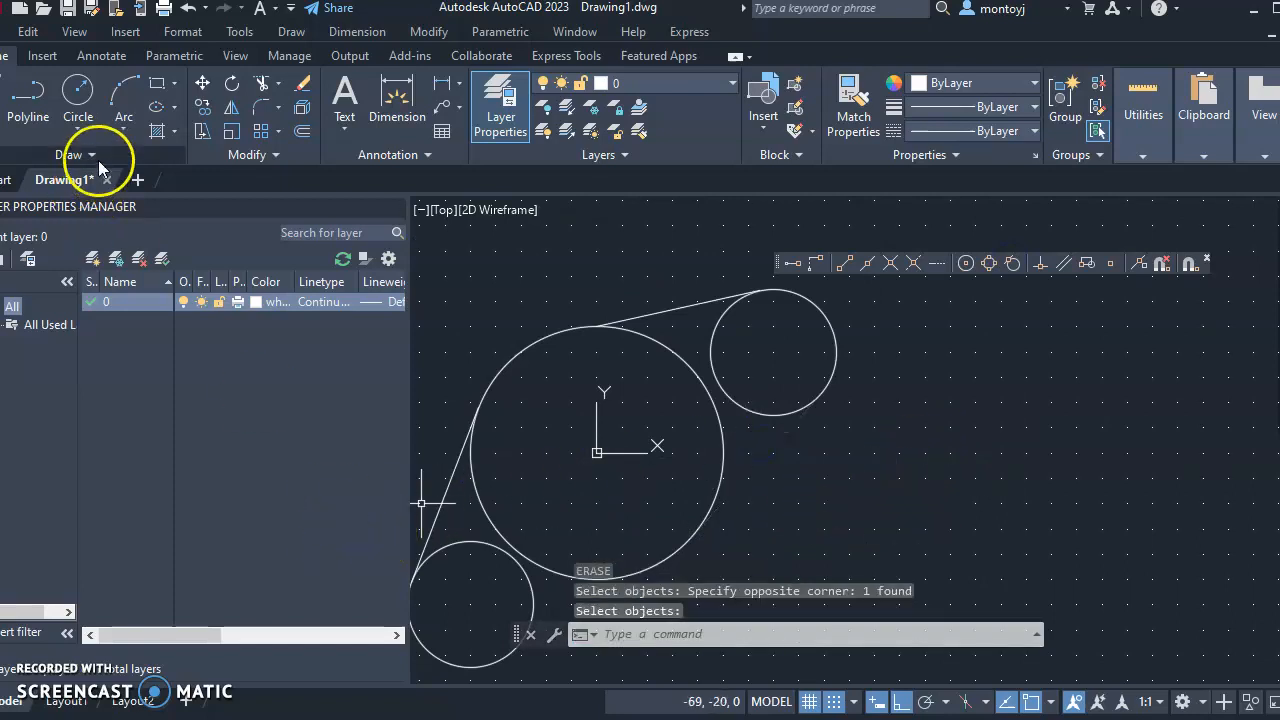
{"action": "left_click", "coordinate": [72, 124]}
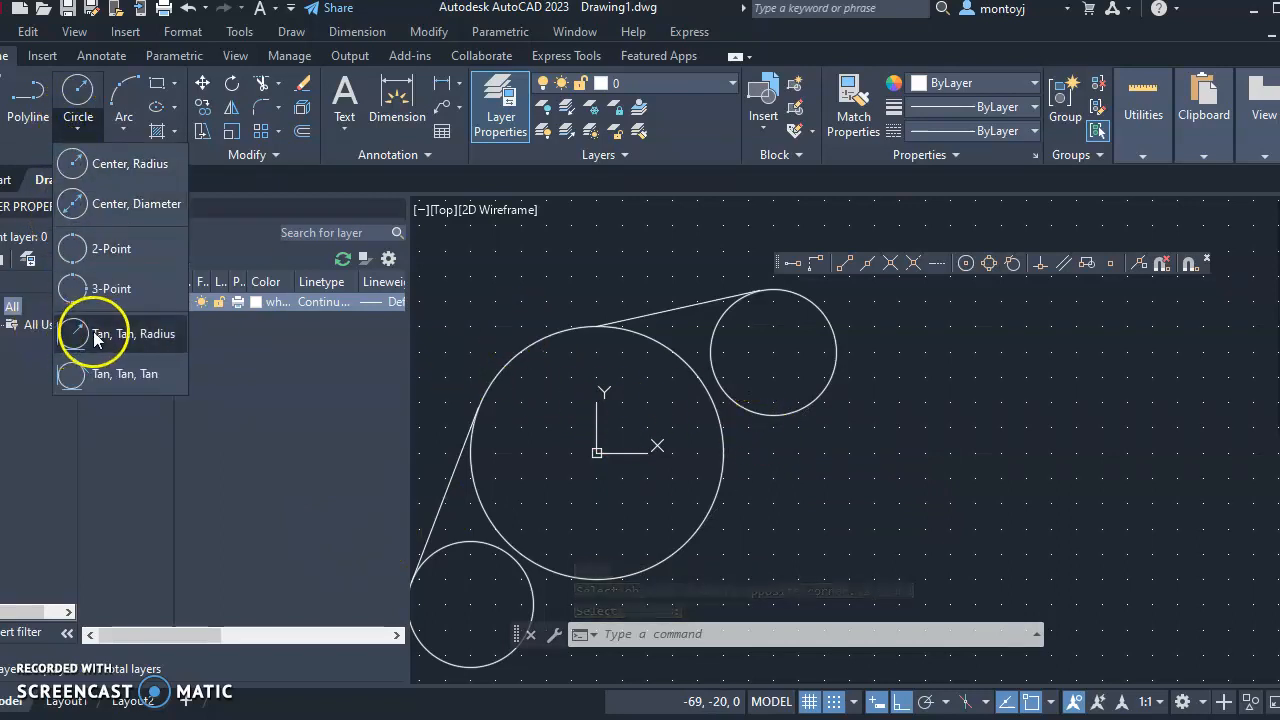
{"action": "left_click", "coordinate": [822, 411]}
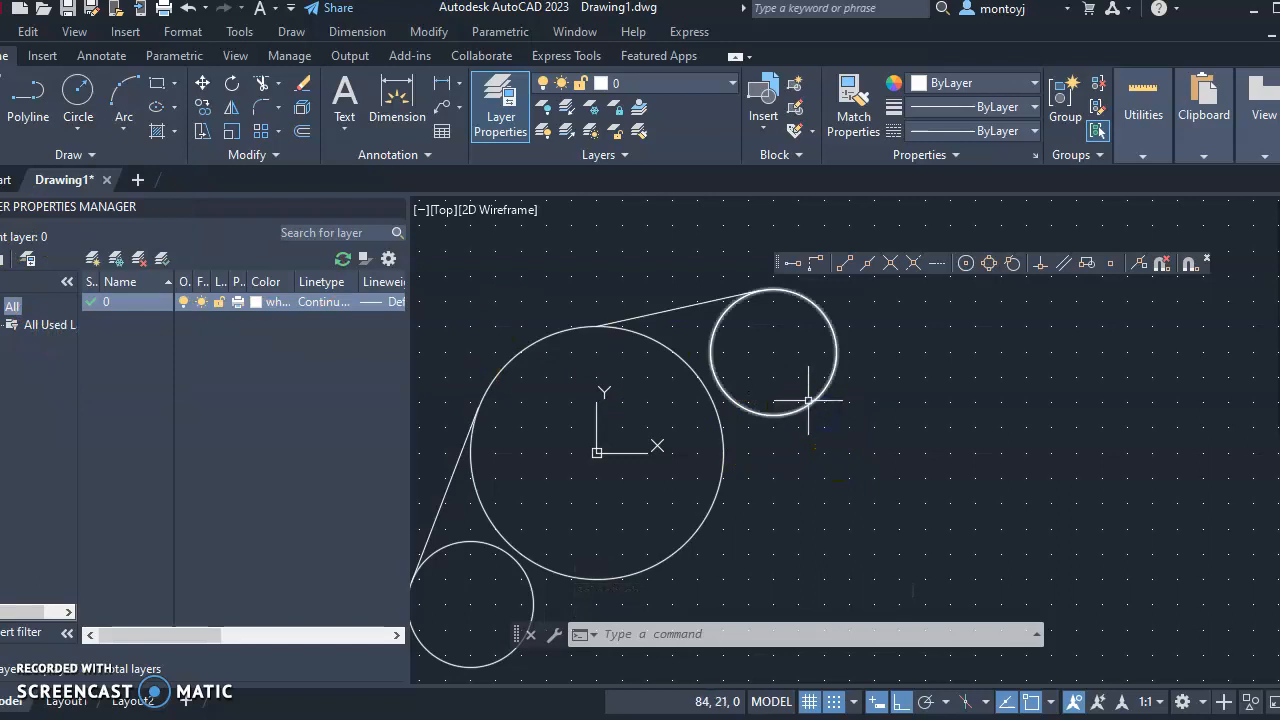
{"action": "left_click", "coordinate": [1013, 264]}
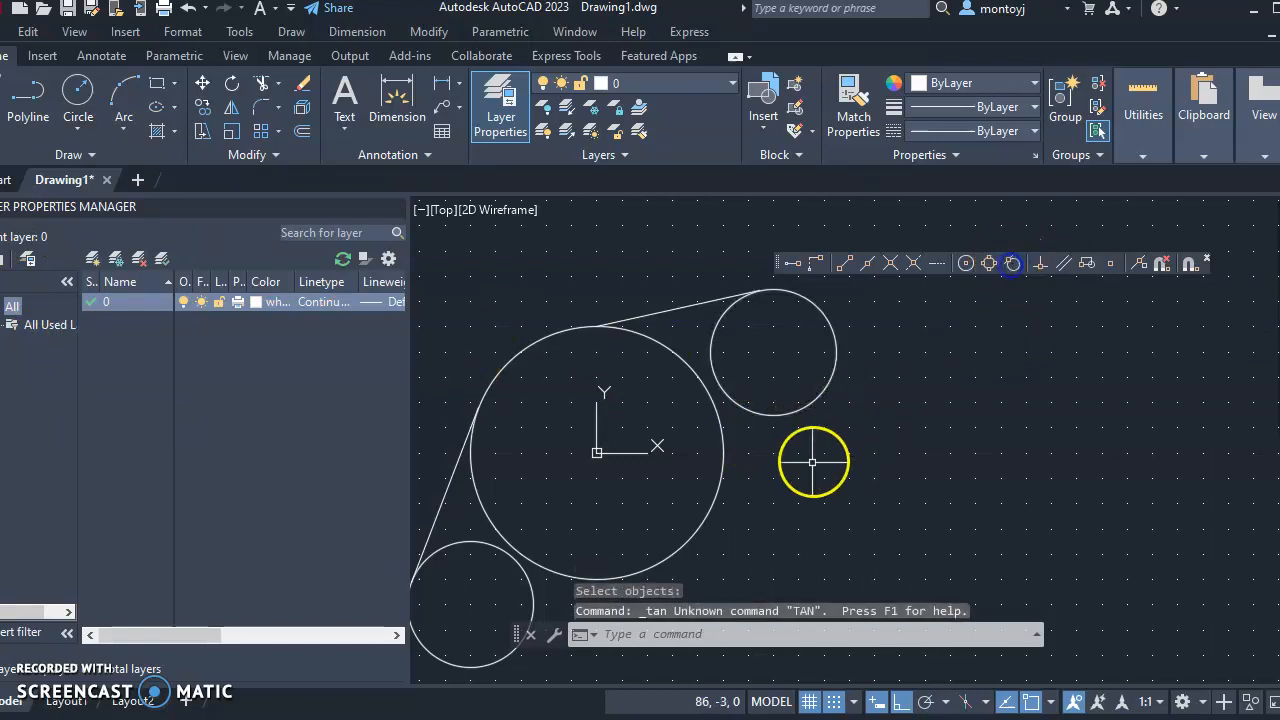
{"action": "left_click", "coordinate": [1013, 264]}
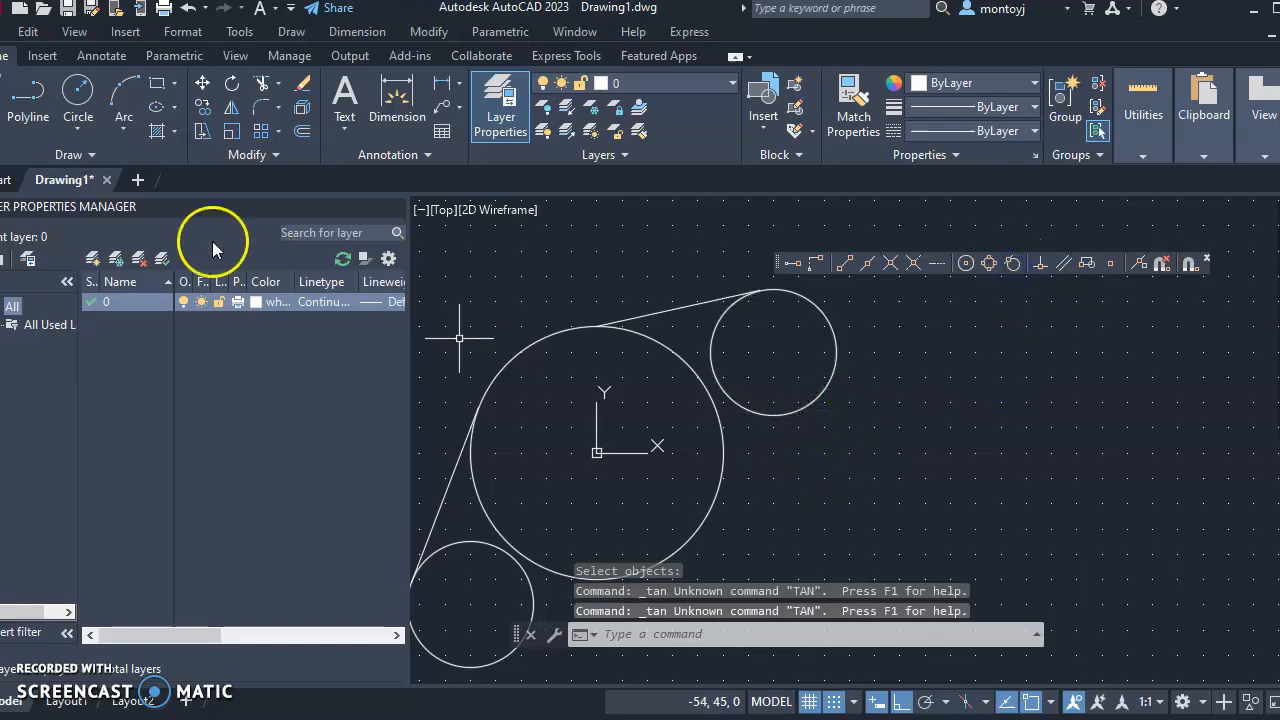
Draw a Tan, Tan, Radius circle of radius 50 tangent to the upper-right small circle's underside and the large circle's right side.
{"action": "left_click", "coordinate": [76, 127]}
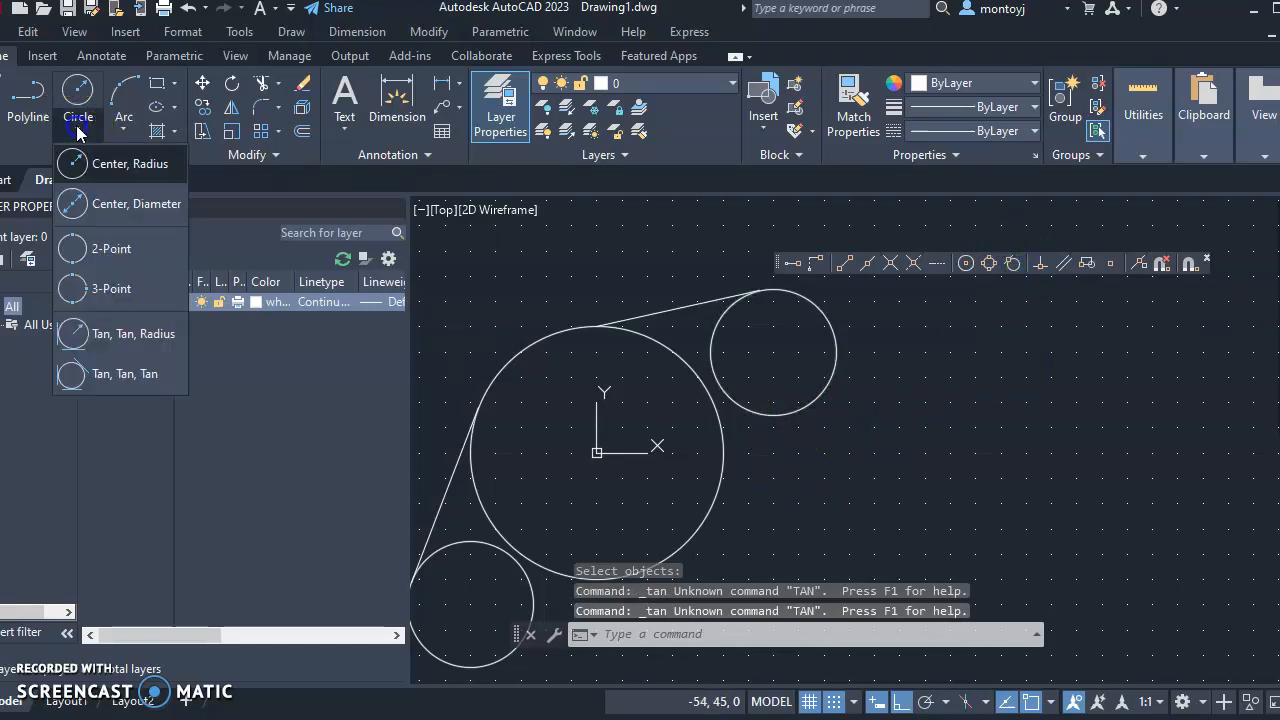
{"action": "left_click", "coordinate": [90, 330]}
{"action": "left_click", "coordinate": [795, 410]}
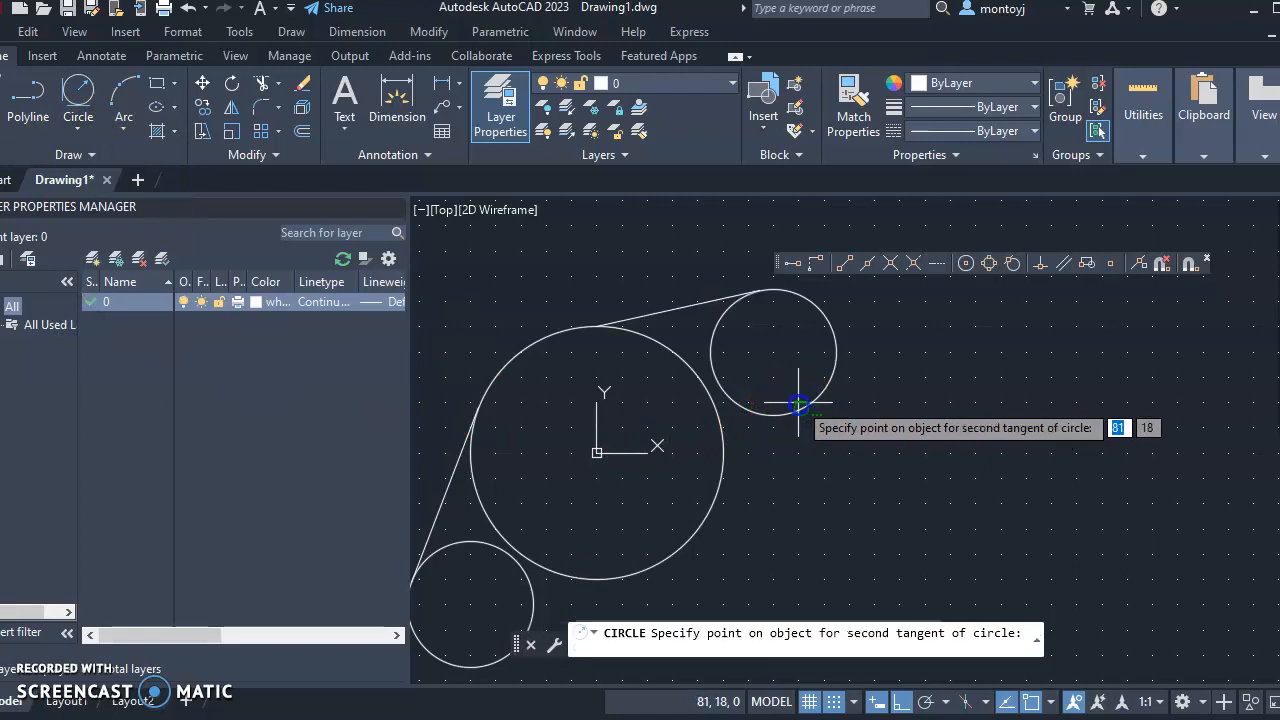
{"action": "left_click", "coordinate": [722, 482]}
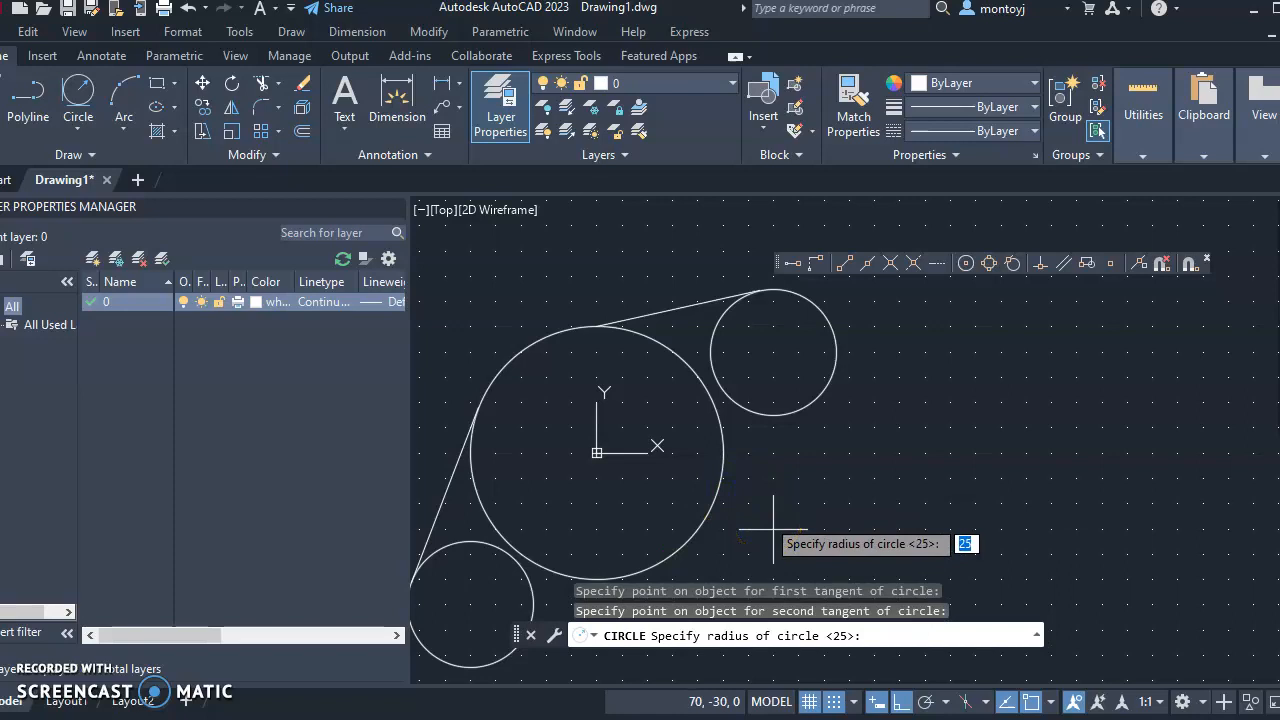
{"action": "key", "text": "Return"}
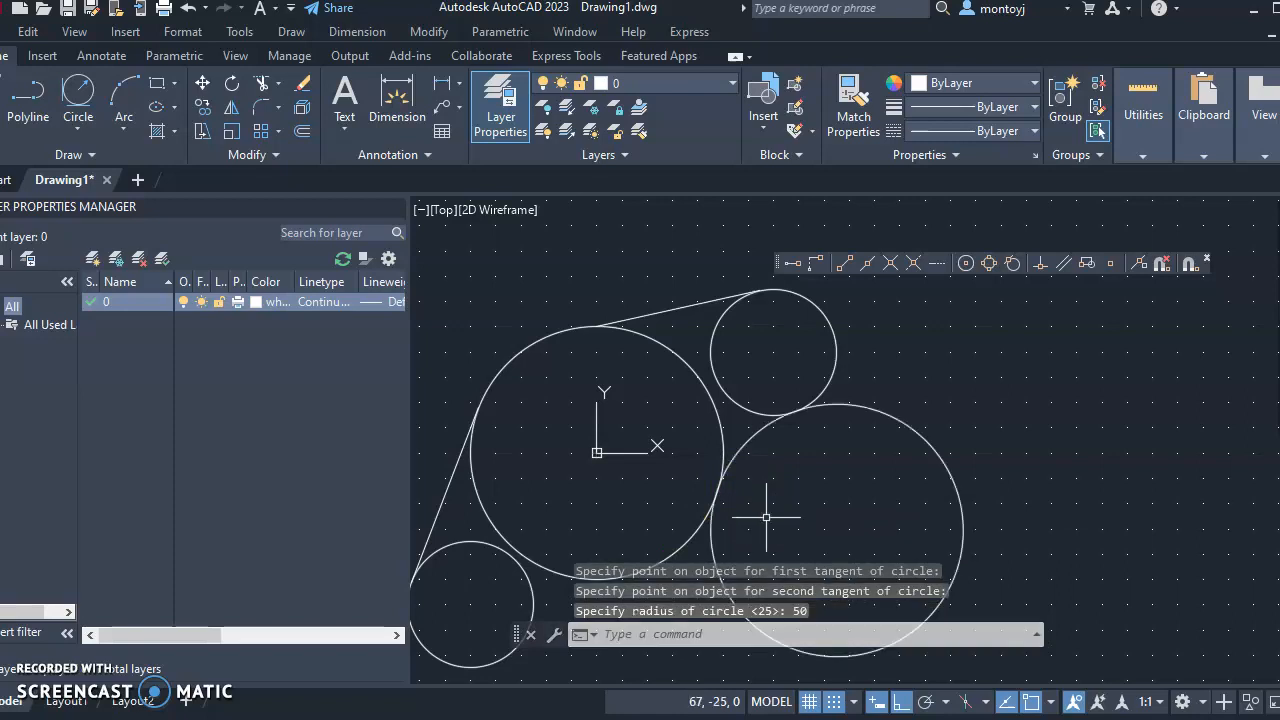
{"action": "scroll", "coordinate": [944, 427], "scroll_direction": "down", "scroll_amount": 2}
{"action": "middle_click_drag", "start_coordinate": [827, 404], "coordinate": [724, 334]}
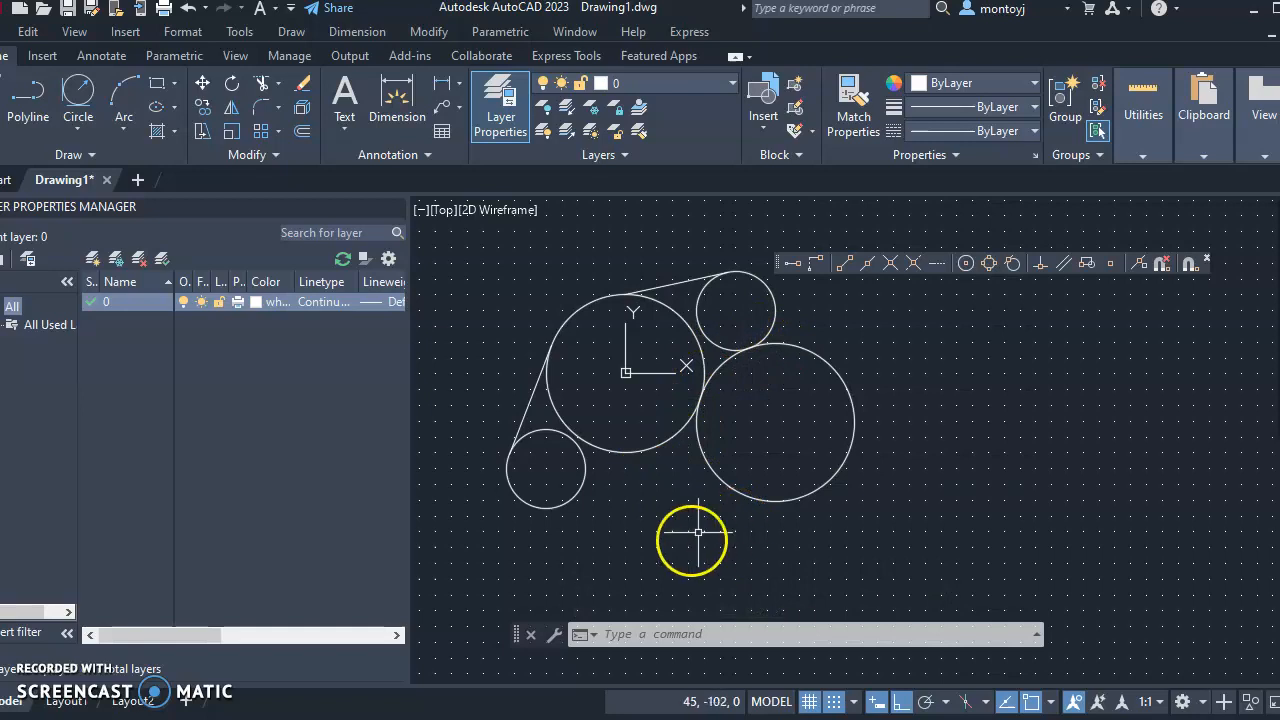
Try to draw a circle centered on the large circle's lower-right edge and tangent to the lower-left small circle, and undo it.
{"action": "key", "text": "Return"}
{"action": "scroll", "coordinate": [663, 443], "scroll_direction": "up", "scroll_amount": 5}
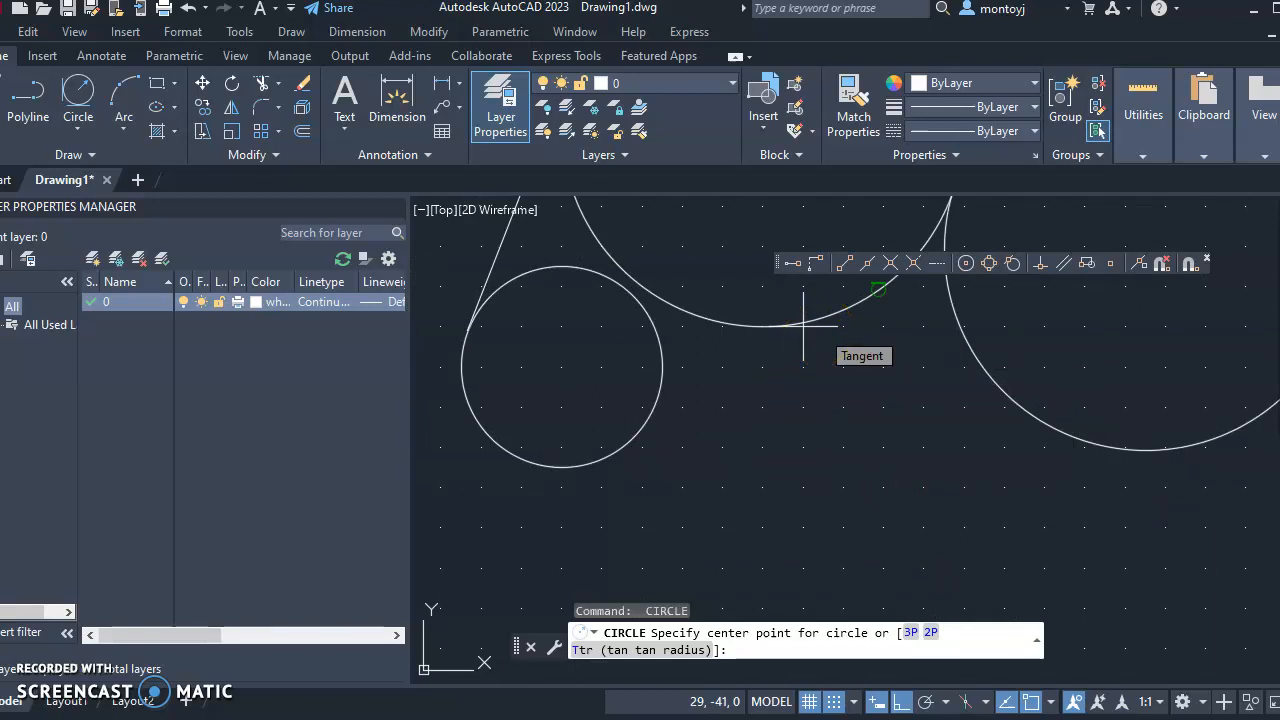
{"action": "left_click", "coordinate": [803, 325]}
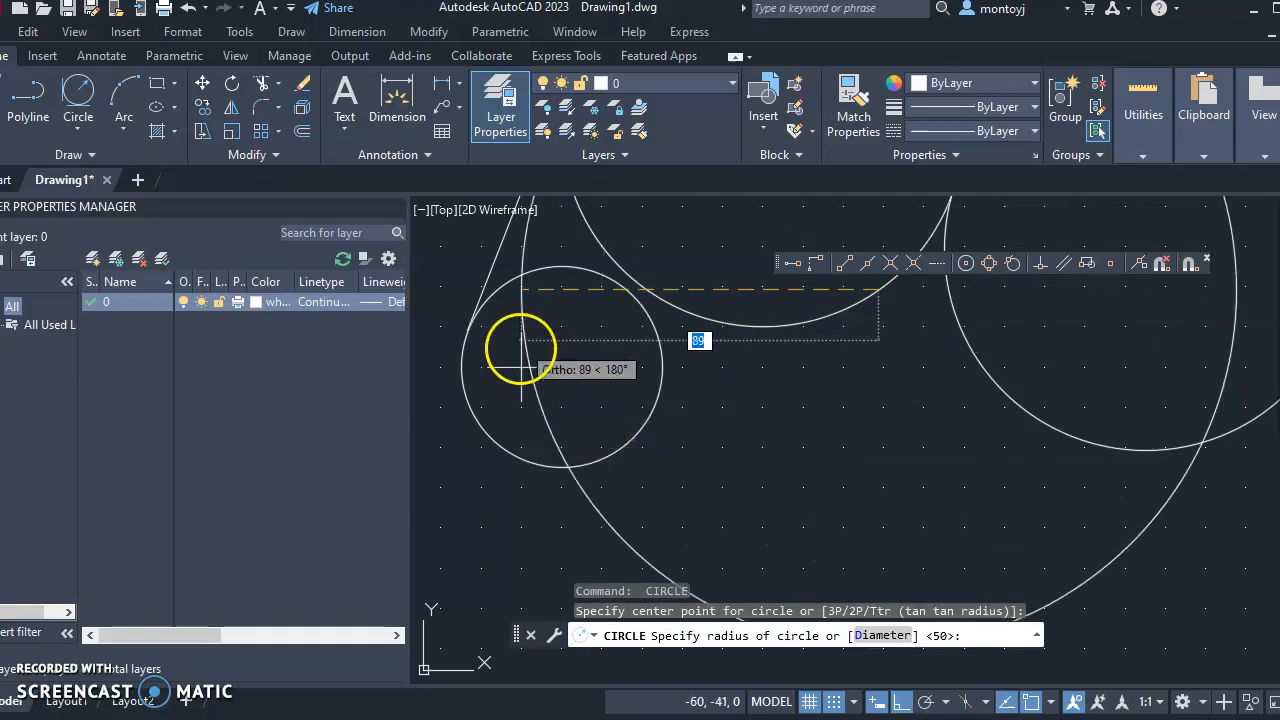
{"action": "double_click", "coordinate": [1013, 263]}
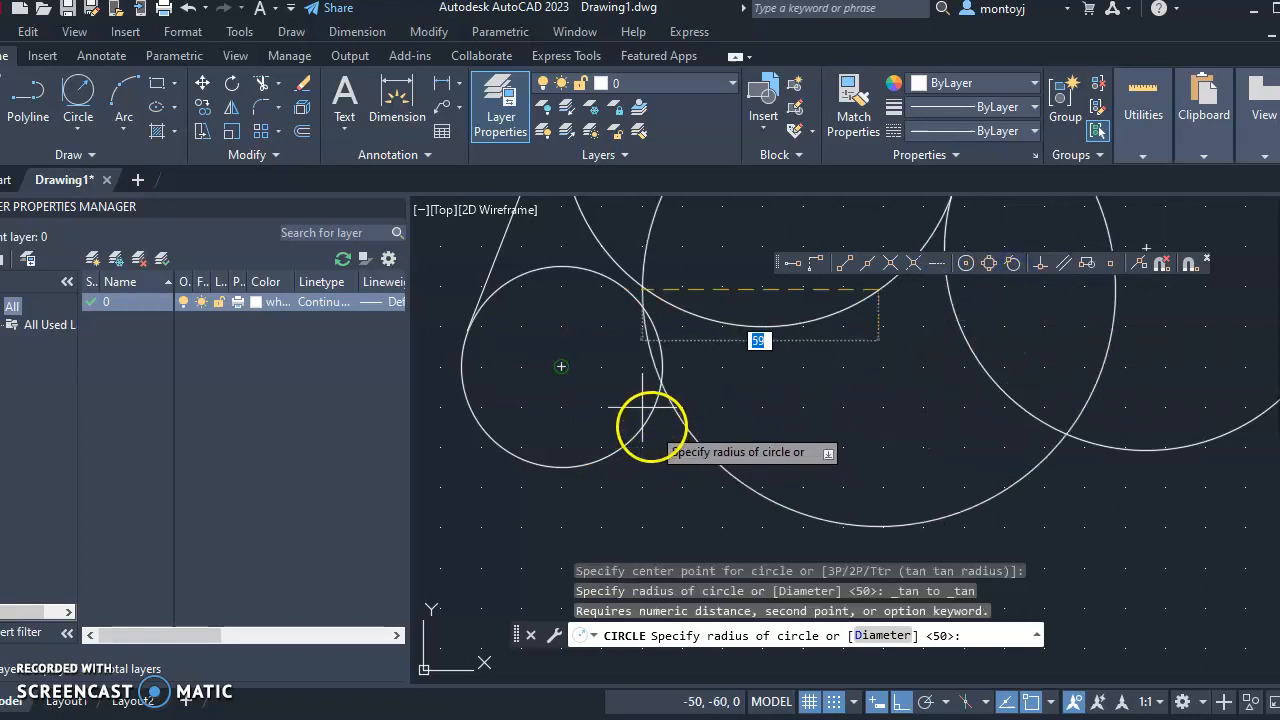
{"action": "left_click", "coordinate": [1013, 263]}
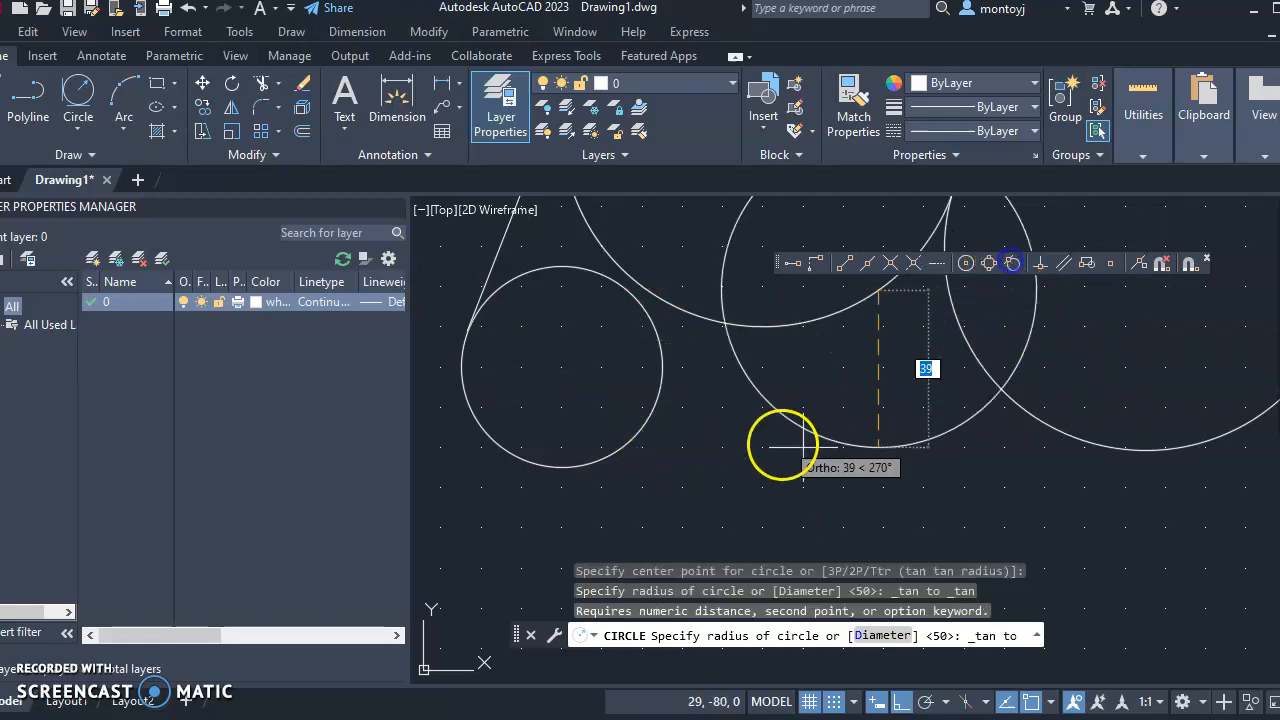
{"action": "left_click", "coordinate": [641, 448]}
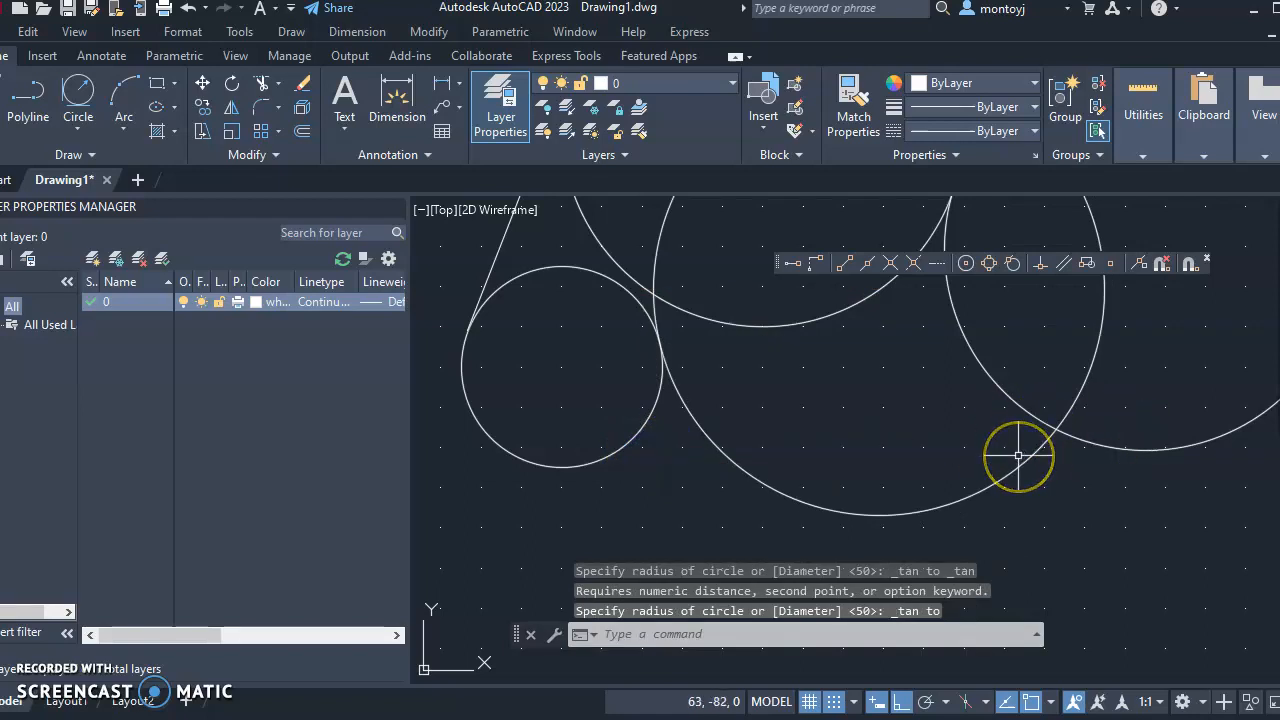
{"action": "type", "text": "u"}
{"action": "key", "text": "Return"}
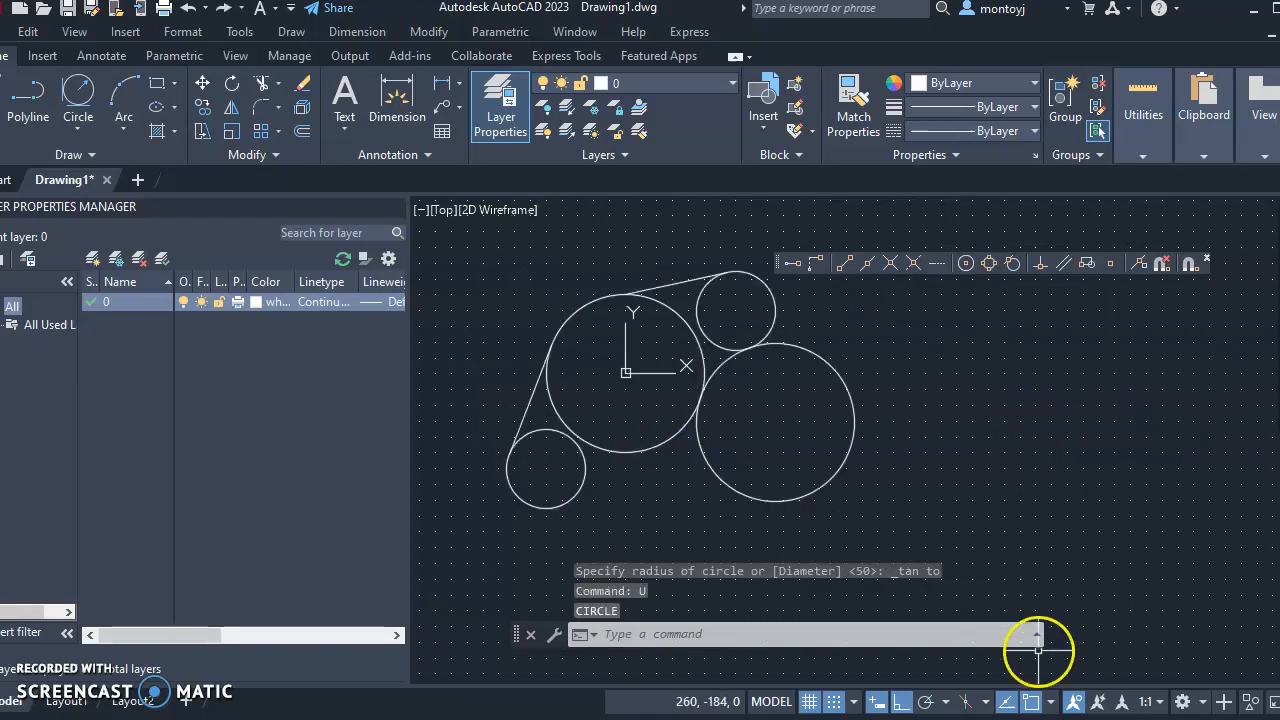
Turn off the Center running object snap.
{"action": "left_click", "coordinate": [1050, 702]}
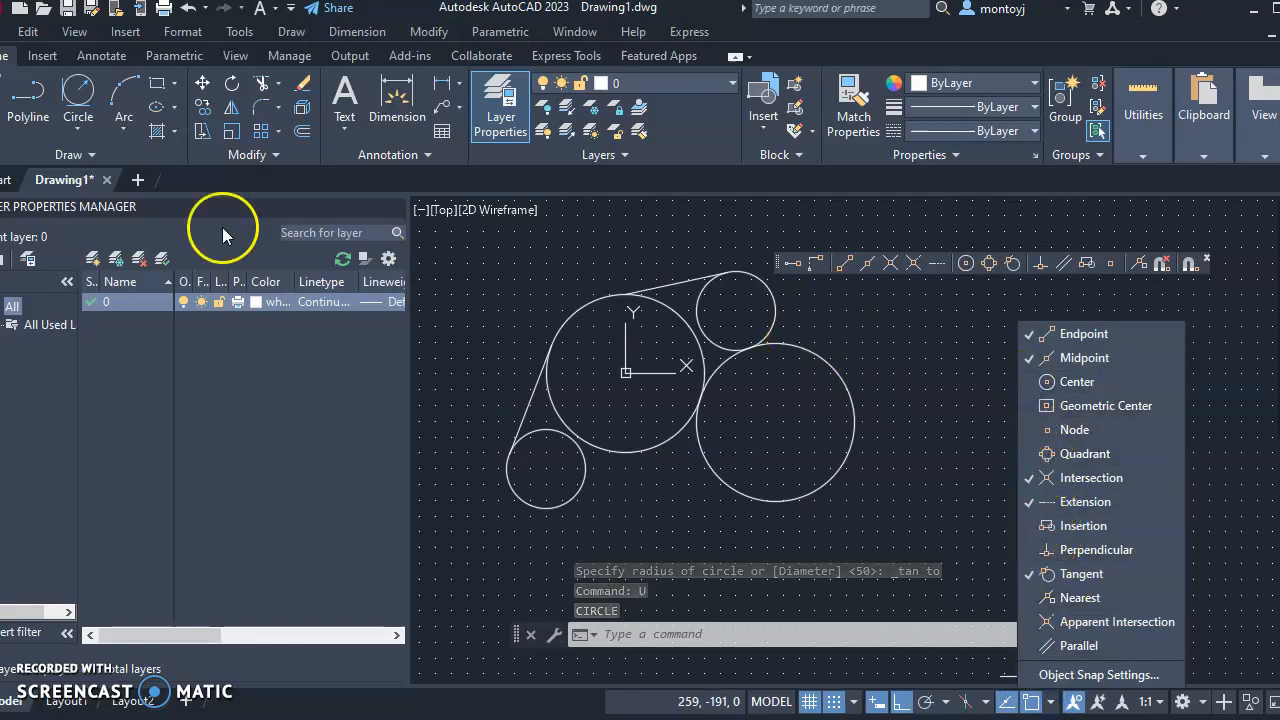
{"action": "left_click", "coordinate": [977, 321]}
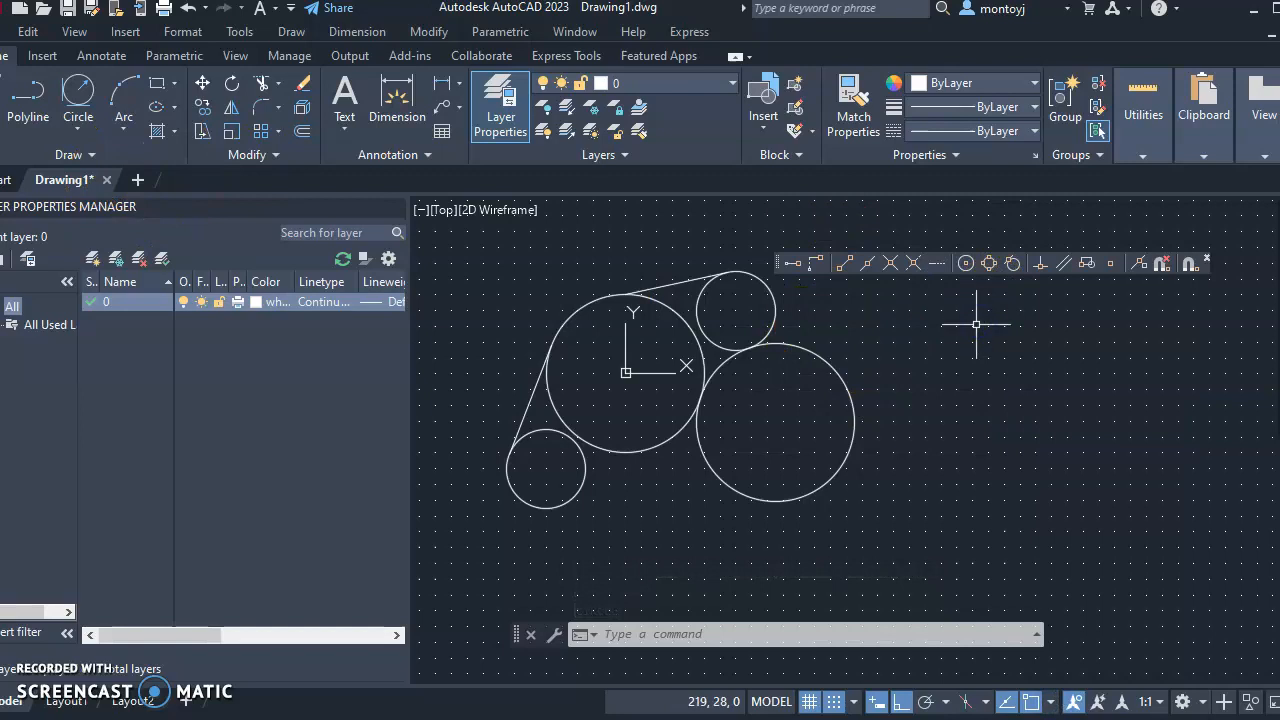
Draw a Tan, Tan, Radius circle of radius 40 tangent to the origin-centered circle's bottom and the lower-left small circle's lower-right side.
{"action": "left_click", "coordinate": [81, 125]}
{"action": "left_click", "coordinate": [116, 334]}
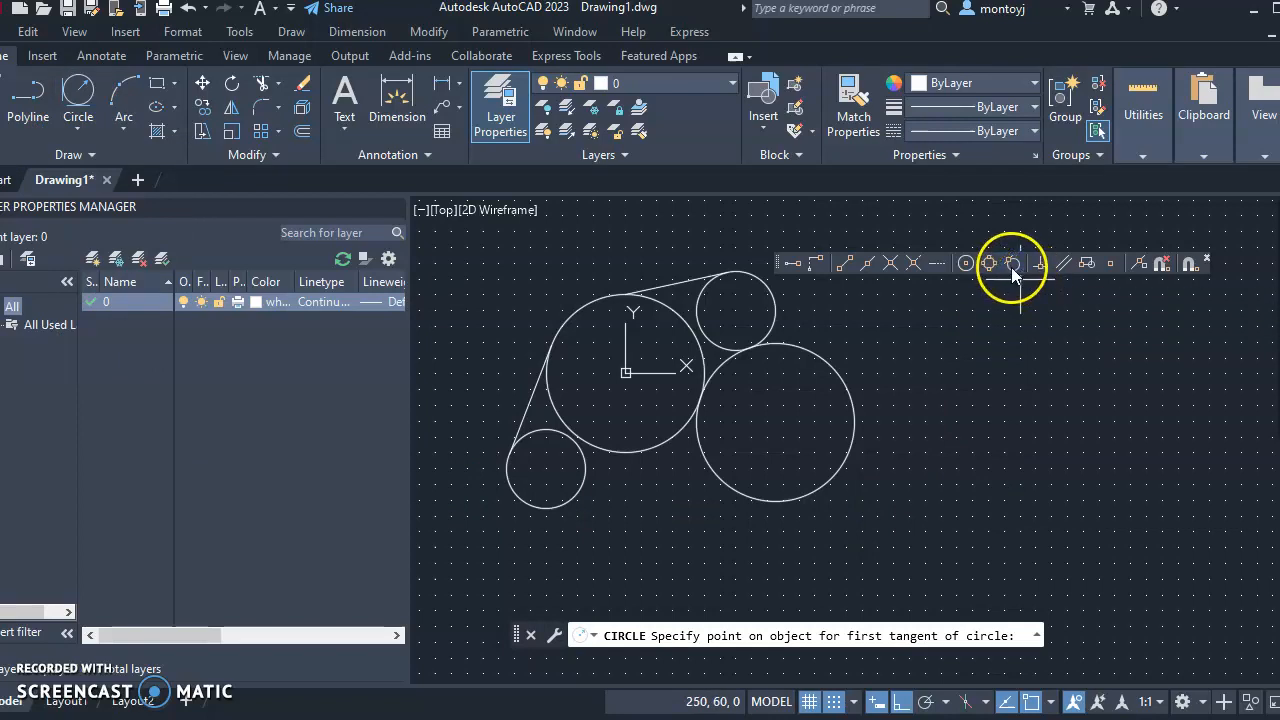
{"action": "left_click", "coordinate": [632, 452]}
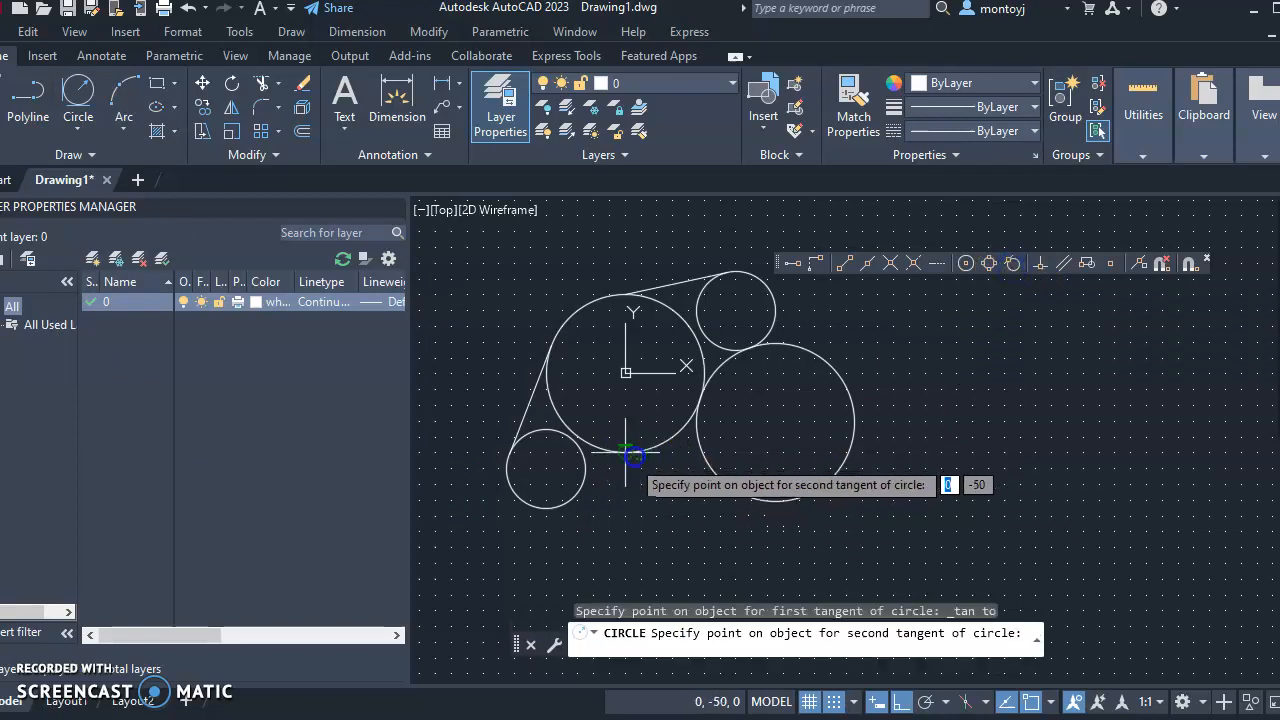
{"action": "left_click", "coordinate": [572, 493]}
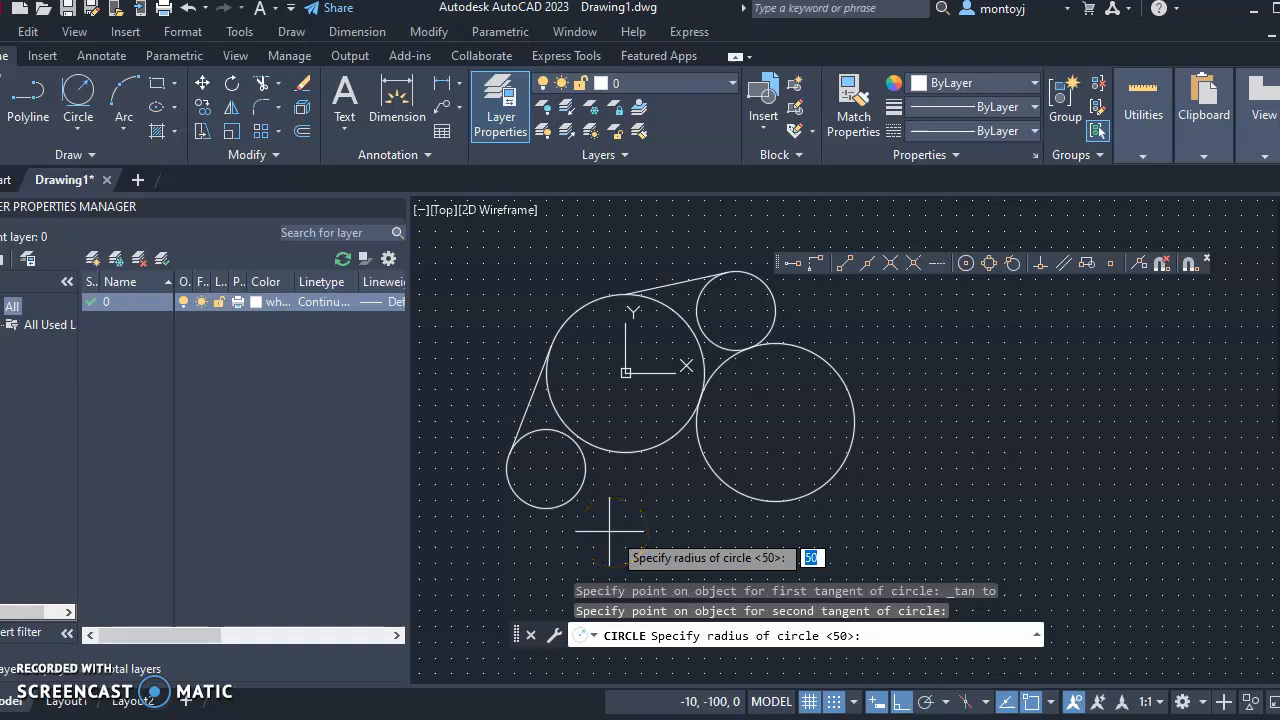
{"action": "key", "text": "Return"}
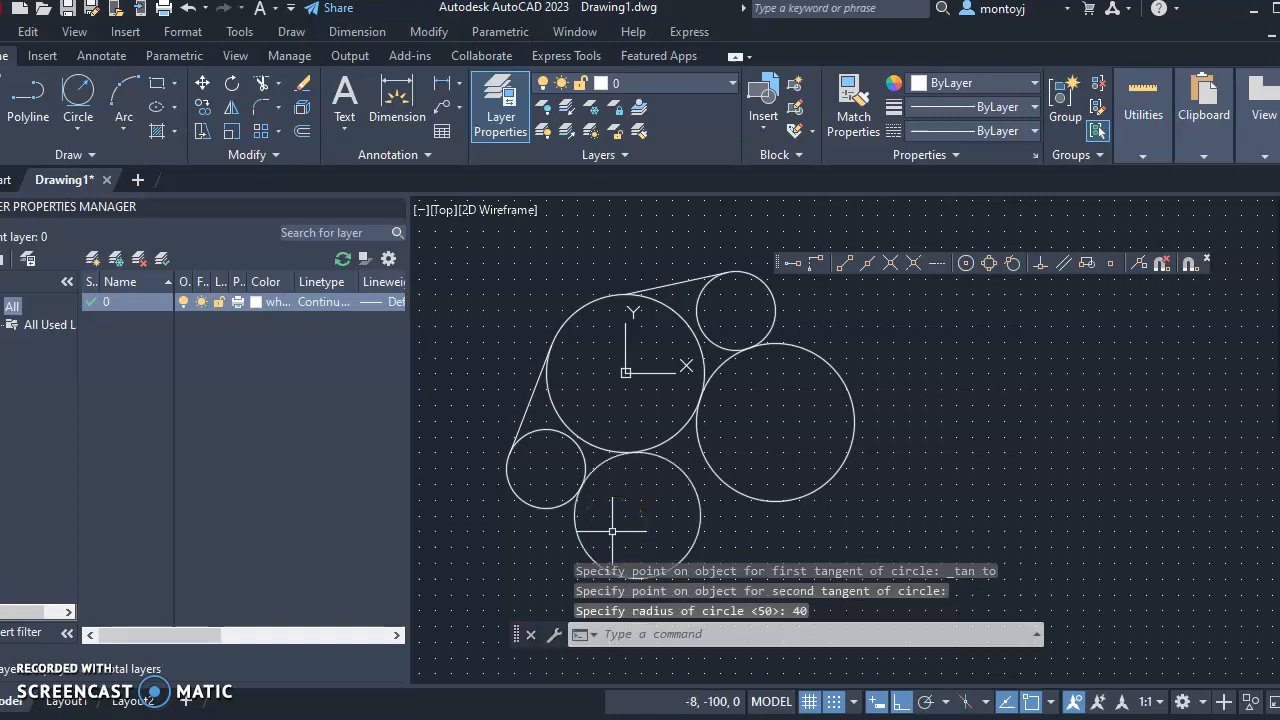
{"action": "scroll", "coordinate": [672, 500], "scroll_direction": "up", "scroll_amount": 4}
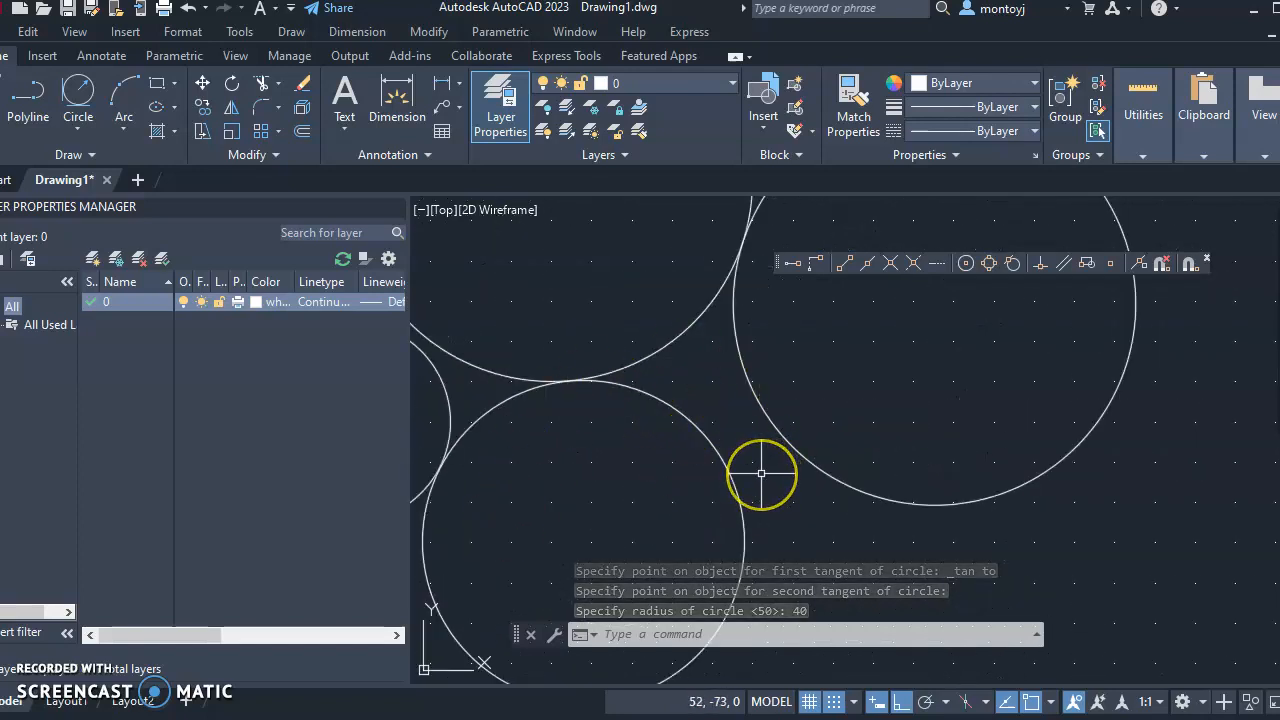
Open the reference image broad from the Desktop folder in File Explorer, examine the RockerArm Design dimensions, and return to the AutoCAD drawing.
{"action": "scroll", "coordinate": [794, 484], "scroll_direction": "down", "scroll_amount": 4}
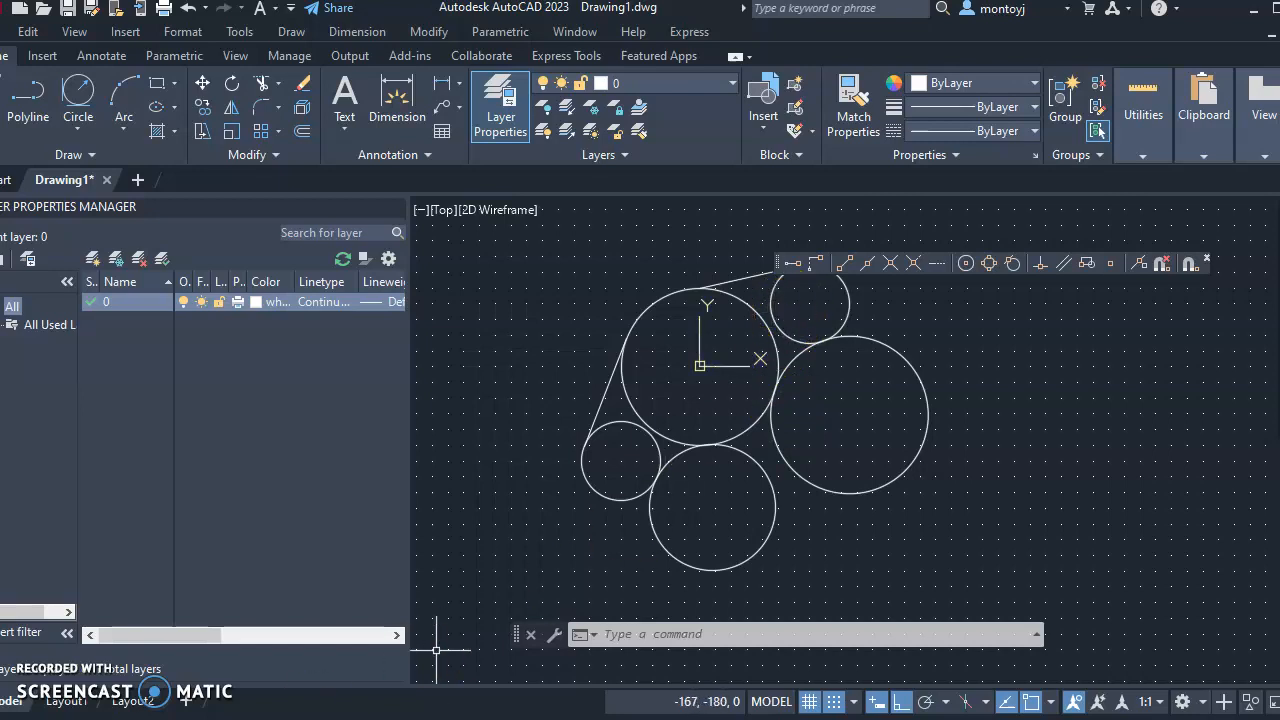
{"action": "left_click", "coordinate": [290, 718]}
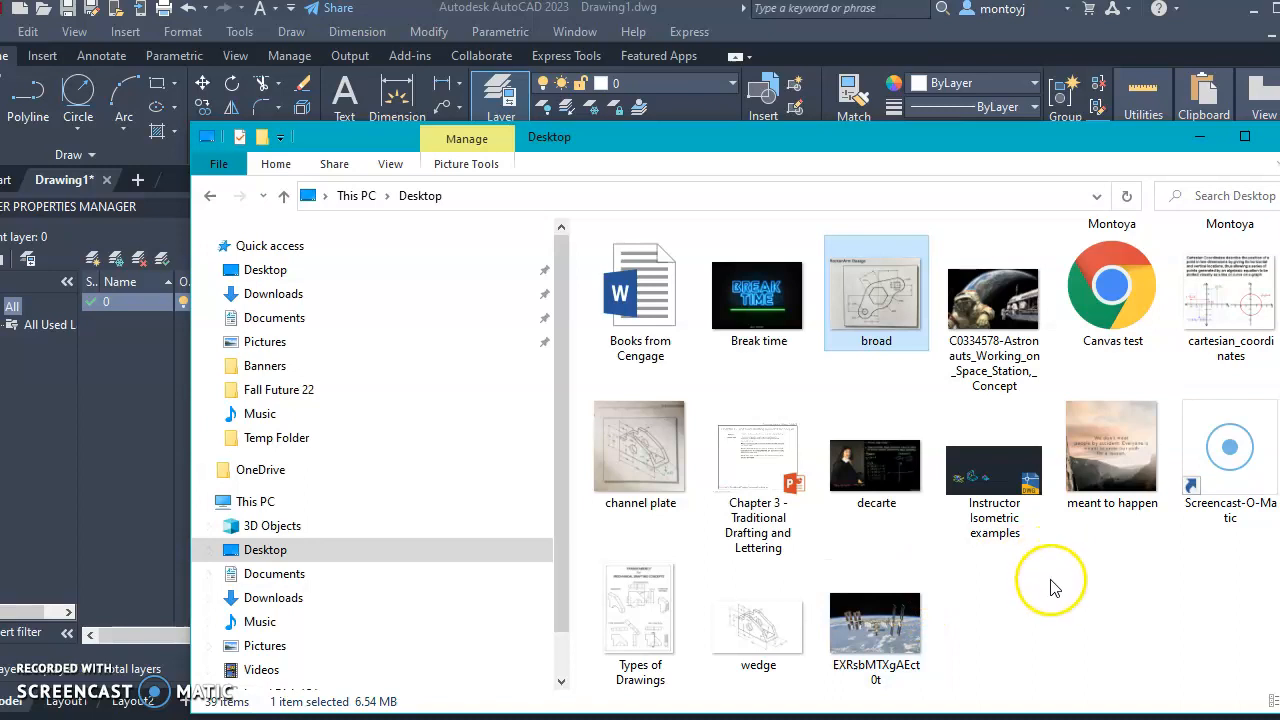
{"action": "scroll", "coordinate": [1050, 587], "scroll_direction": "up", "scroll_amount": 5}
{"action": "scroll", "coordinate": [1040, 565], "scroll_direction": "down", "scroll_amount": 3}
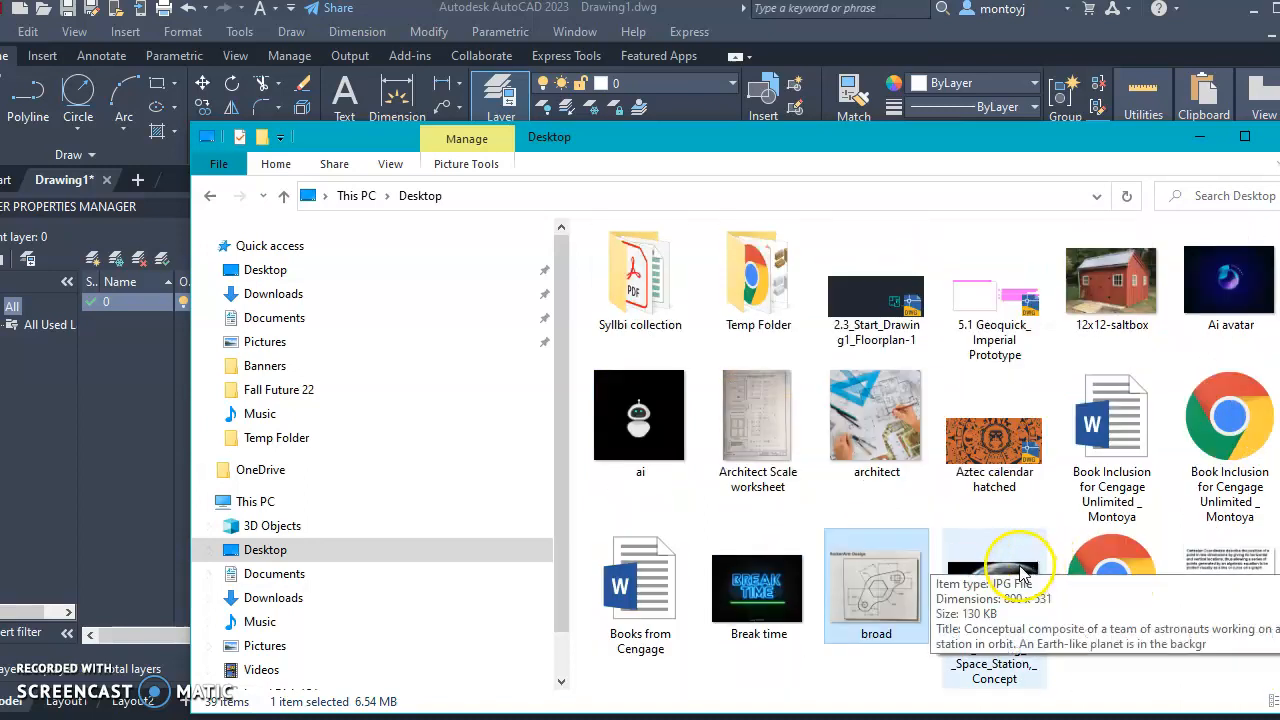
{"action": "double_click", "coordinate": [858, 605]}
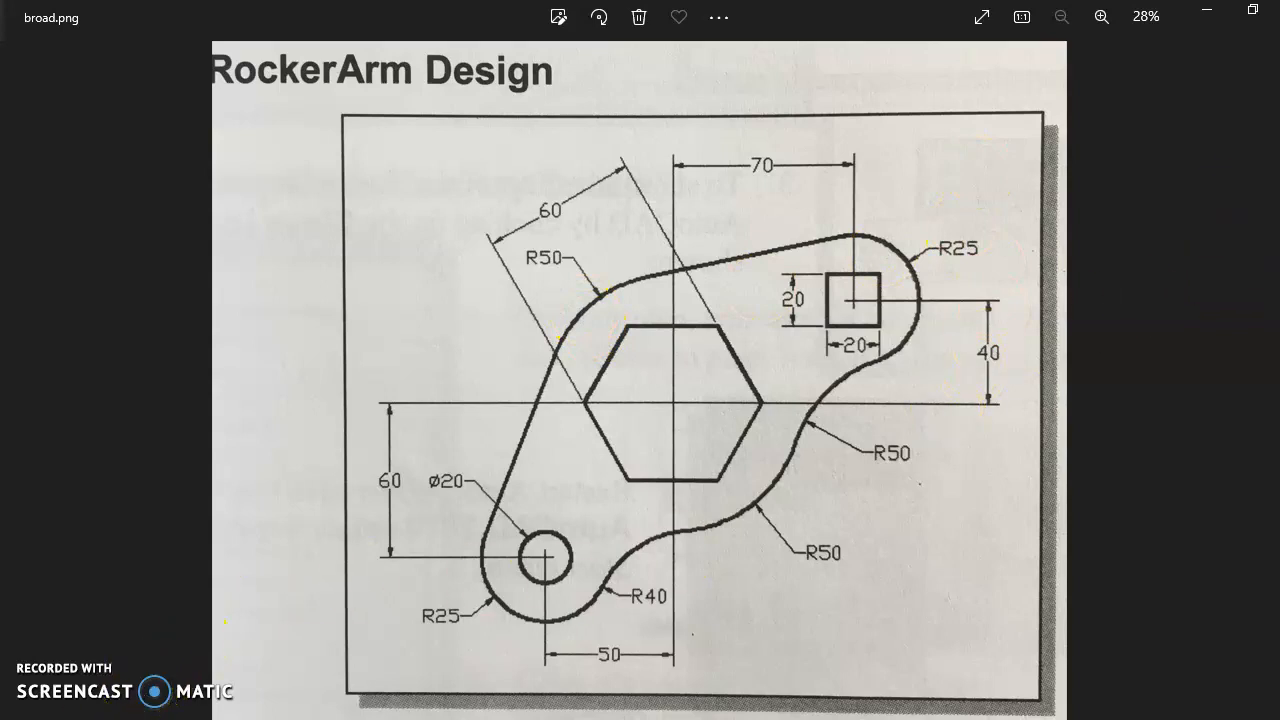
{"action": "key", "text": "alt+Tab"}
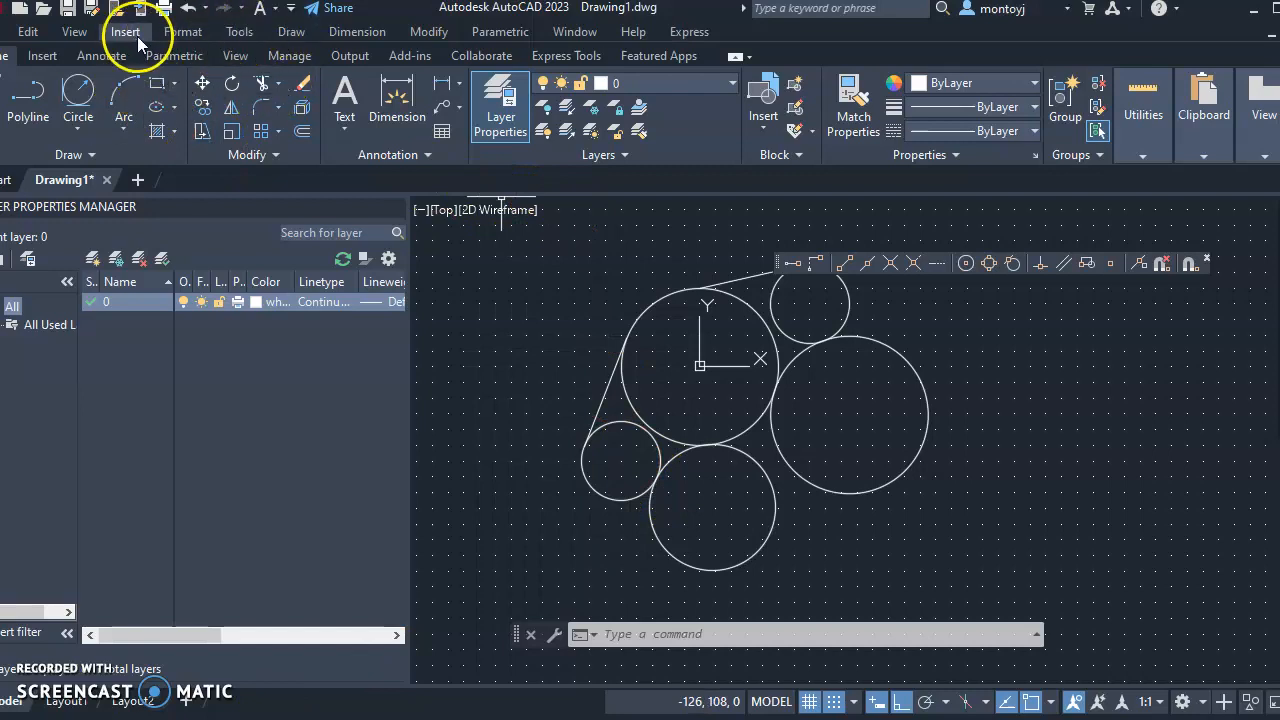
Trim away the inner arcs of the lower-left small circle, the origin-centered circle and the upper-right small circle.
{"action": "left_click", "coordinate": [261, 83]}
{"action": "scroll", "coordinate": [632, 418], "scroll_direction": "up", "scroll_amount": 4}
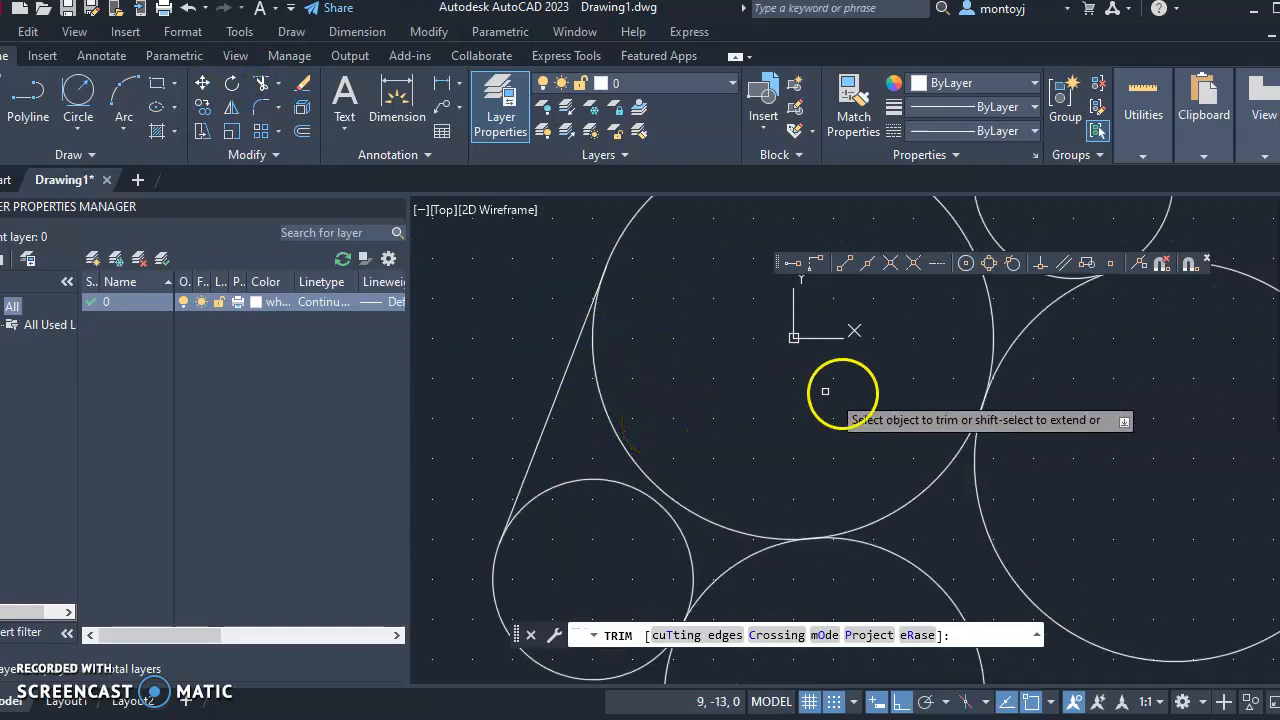
{"action": "left_click", "coordinate": [630, 487]}
{"action": "scroll", "coordinate": [730, 440], "scroll_direction": "down", "scroll_amount": 2}
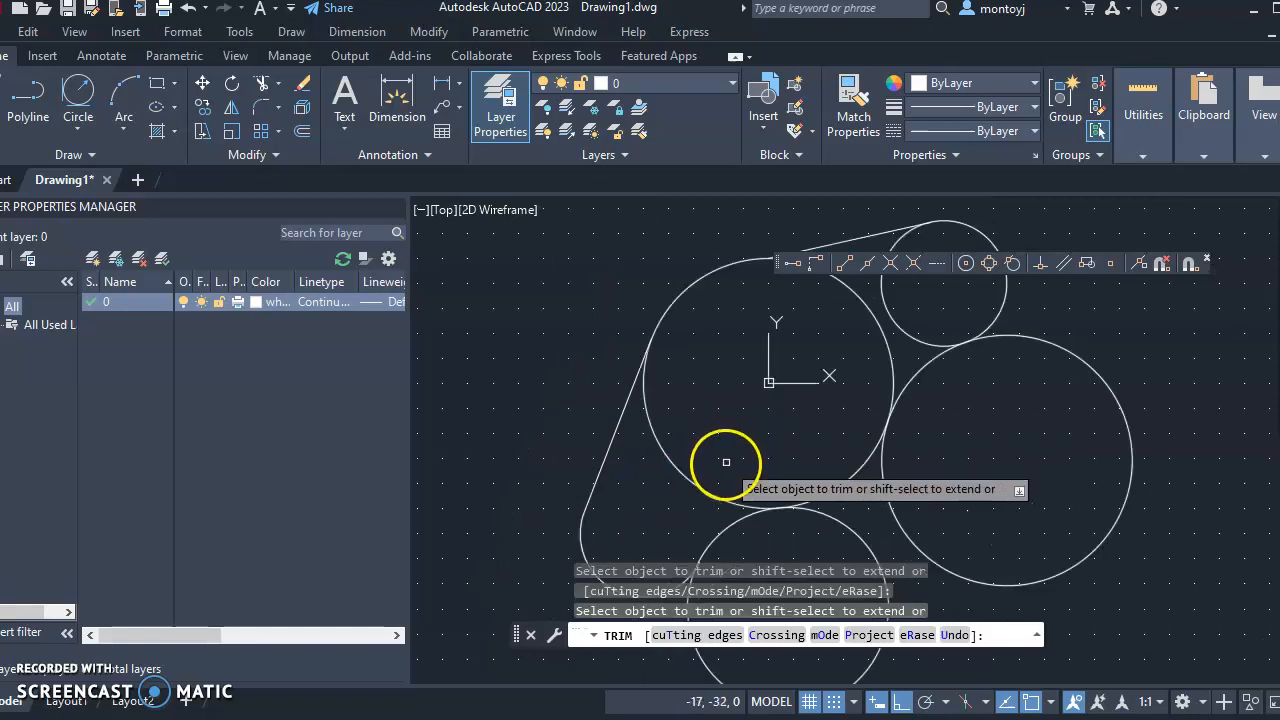
{"action": "left_click", "coordinate": [699, 490]}
{"action": "middle_click_drag", "start_coordinate": [806, 437], "coordinate": [670, 482]}
{"action": "left_click", "coordinate": [709, 331]}
{"action": "left_click", "coordinate": [744, 336]}
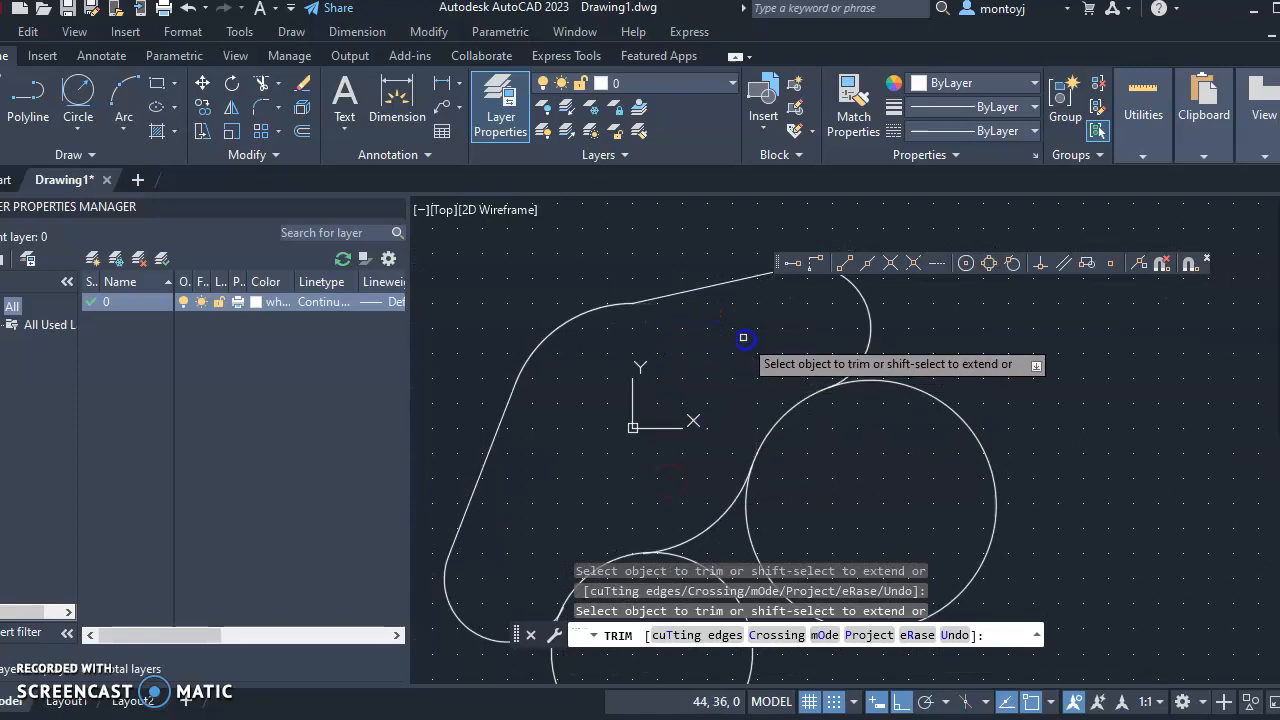
Trim away the outer portions of the radius 50 circle on the right and the radius 40 circle below, leaving only the outline.
{"action": "scroll", "coordinate": [789, 365], "scroll_direction": "down", "scroll_amount": 1}
{"action": "left_click", "coordinate": [766, 495]}
{"action": "left_click", "coordinate": [752, 516]}
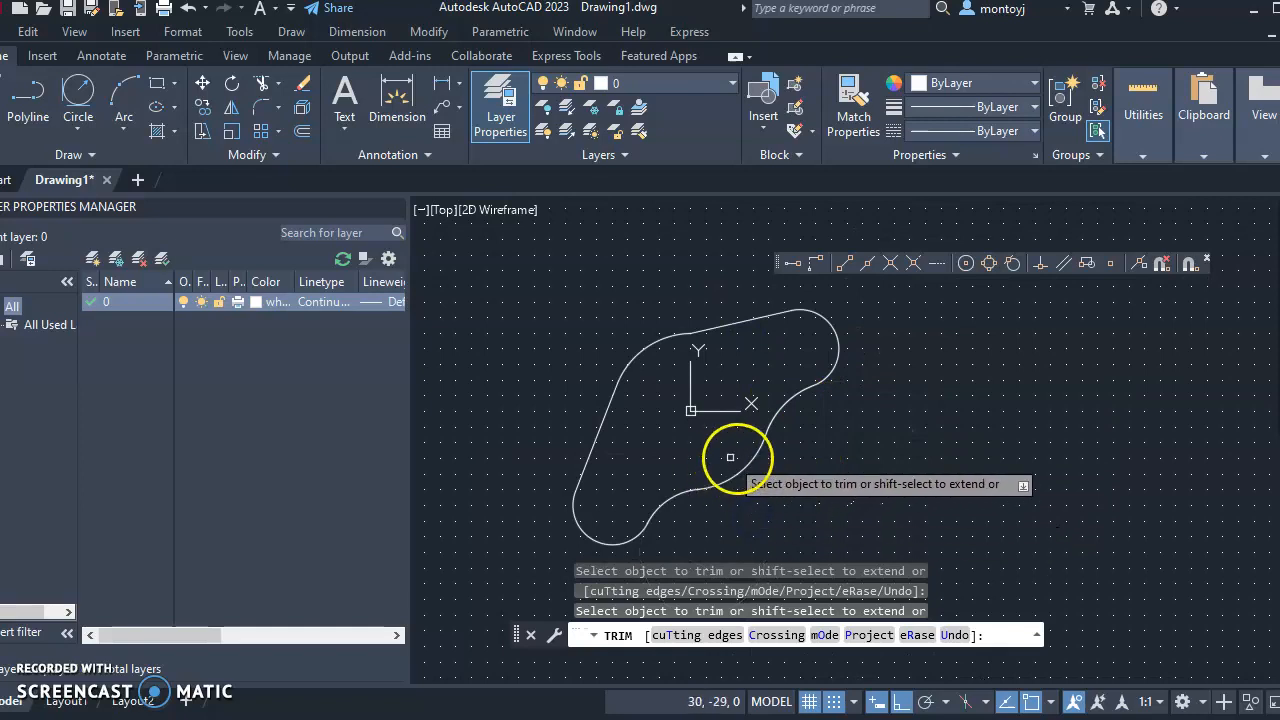
{"action": "middle_click_drag", "start_coordinate": [802, 469], "coordinate": [809, 462]}
{"action": "scroll", "coordinate": [799, 455], "scroll_direction": "up", "scroll_amount": 2}
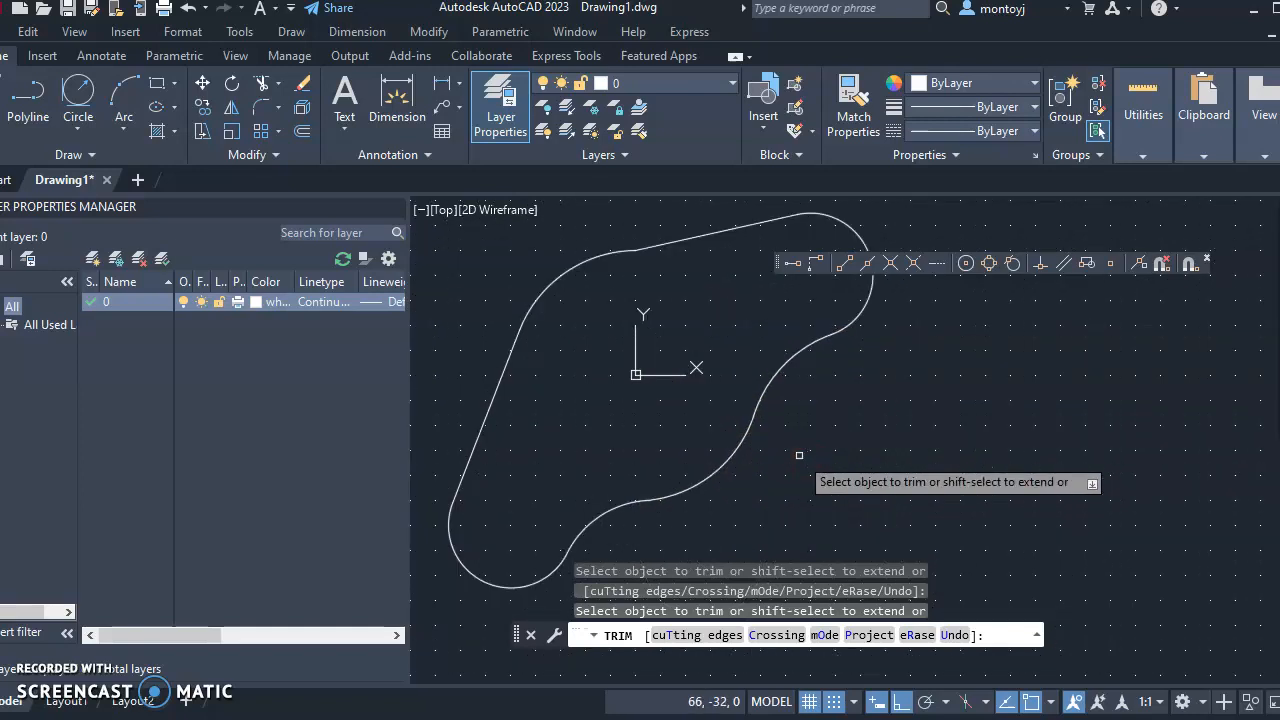
{"action": "key", "text": "Escape"}
Stretch the upper tangent line's left endpoint onto the origin-centered arc with a Tangent snap.
{"action": "middle_click_drag", "start_coordinate": [793, 466], "coordinate": [807, 474]}
{"action": "scroll", "coordinate": [749, 380], "scroll_direction": "down", "scroll_amount": 2}
{"action": "scroll", "coordinate": [731, 380], "scroll_direction": "up", "scroll_amount": 4}
{"action": "middle_click_drag", "start_coordinate": [676, 320], "coordinate": [714, 451]}
{"action": "scroll", "coordinate": [737, 402], "scroll_direction": "up", "scroll_amount": 4}
{"action": "left_click", "coordinate": [741, 408]}
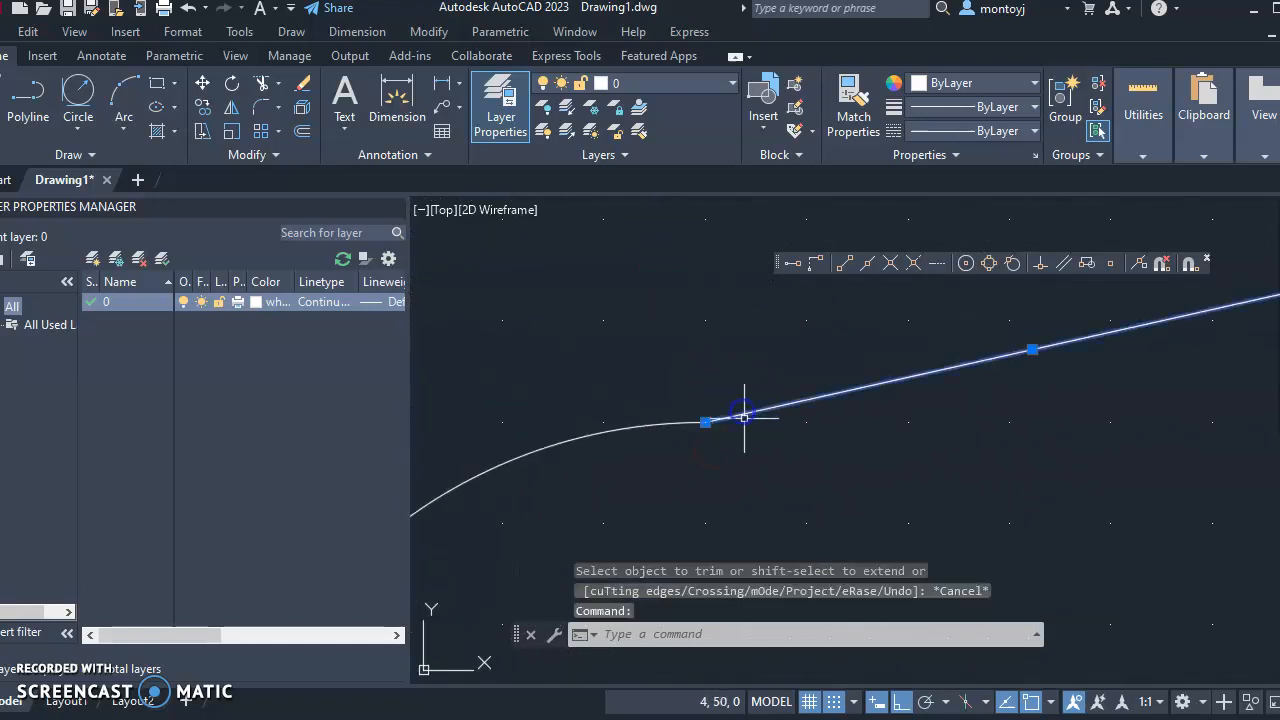
{"action": "left_click", "coordinate": [705, 422]}
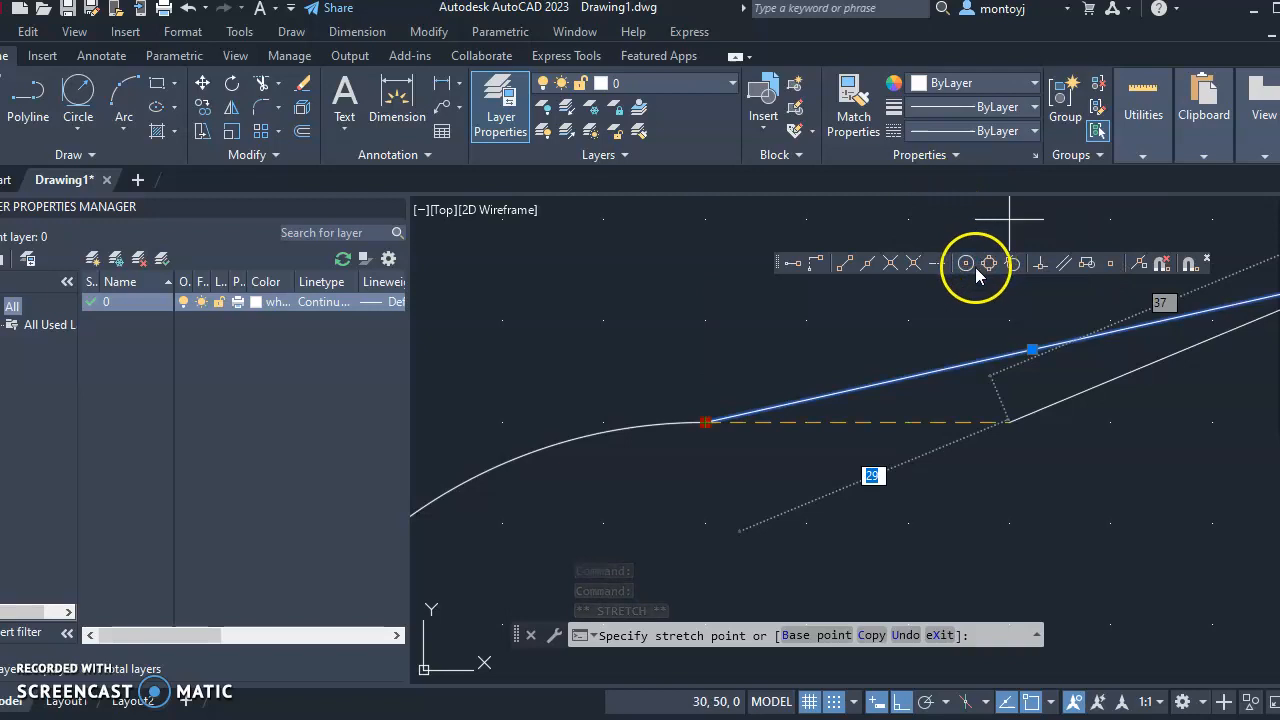
{"action": "left_click", "coordinate": [1010, 263]}
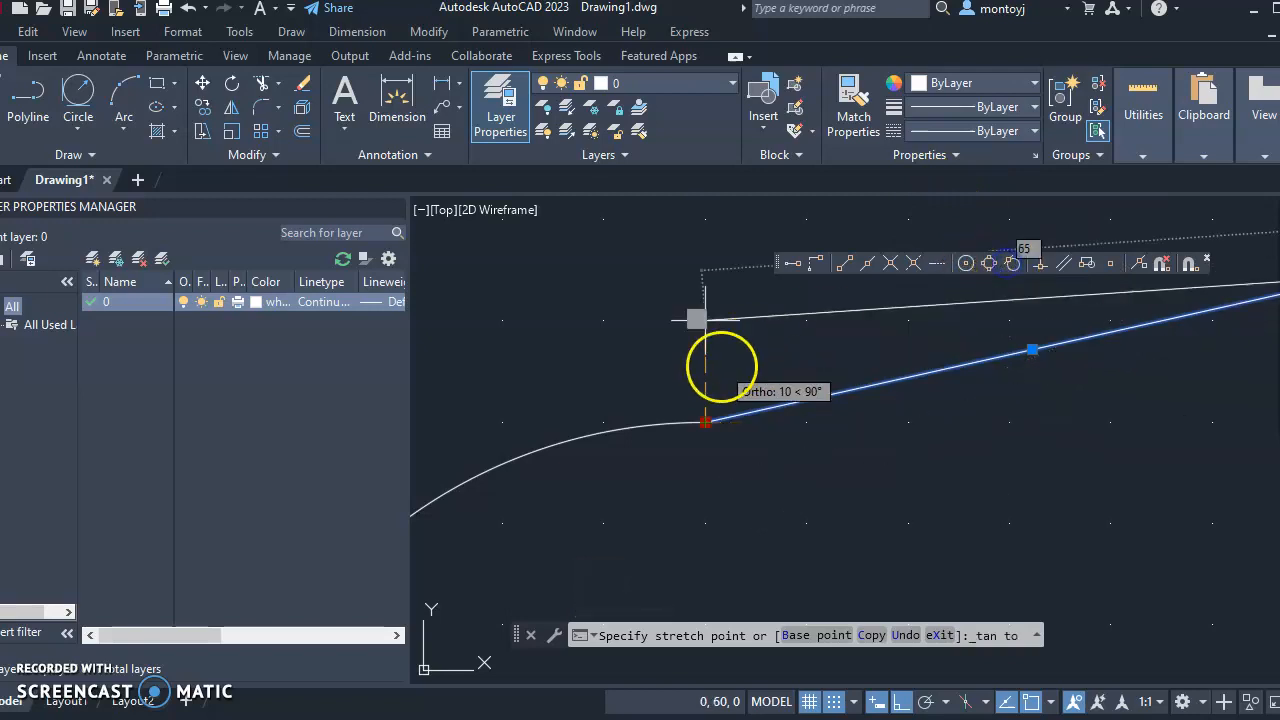
{"action": "left_click", "coordinate": [609, 422]}
{"action": "key", "text": "Escape"}
Trim the short arc end that overhangs beneath the upper tangent line.
{"action": "scroll", "coordinate": [671, 455], "scroll_direction": "down", "scroll_amount": 2}
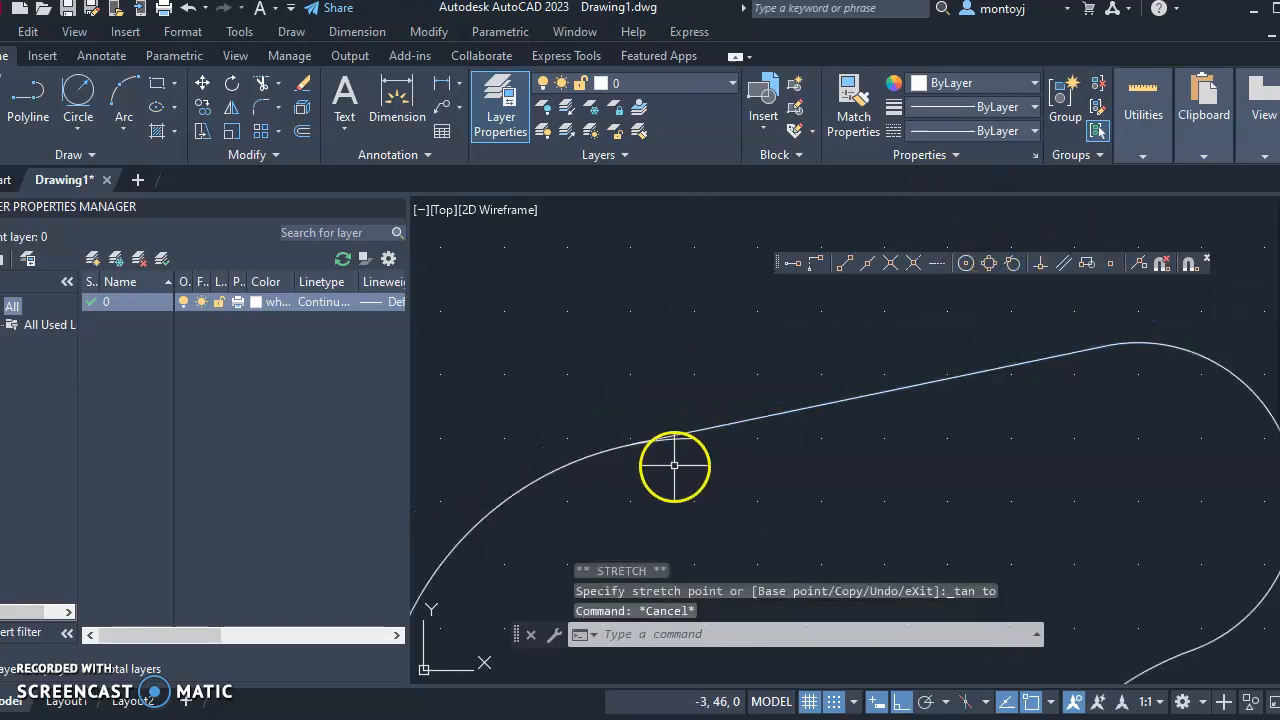
{"action": "scroll", "coordinate": [673, 466], "scroll_direction": "up", "scroll_amount": 4}
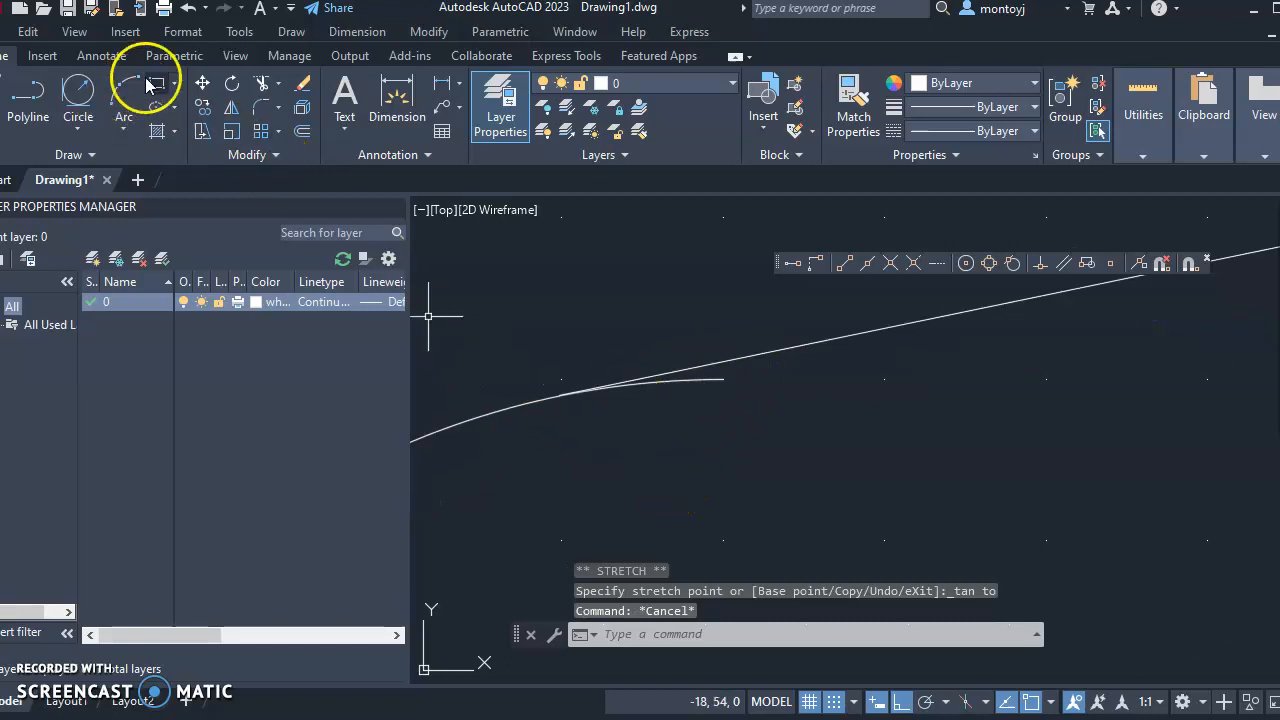
{"action": "left_click", "coordinate": [261, 82]}
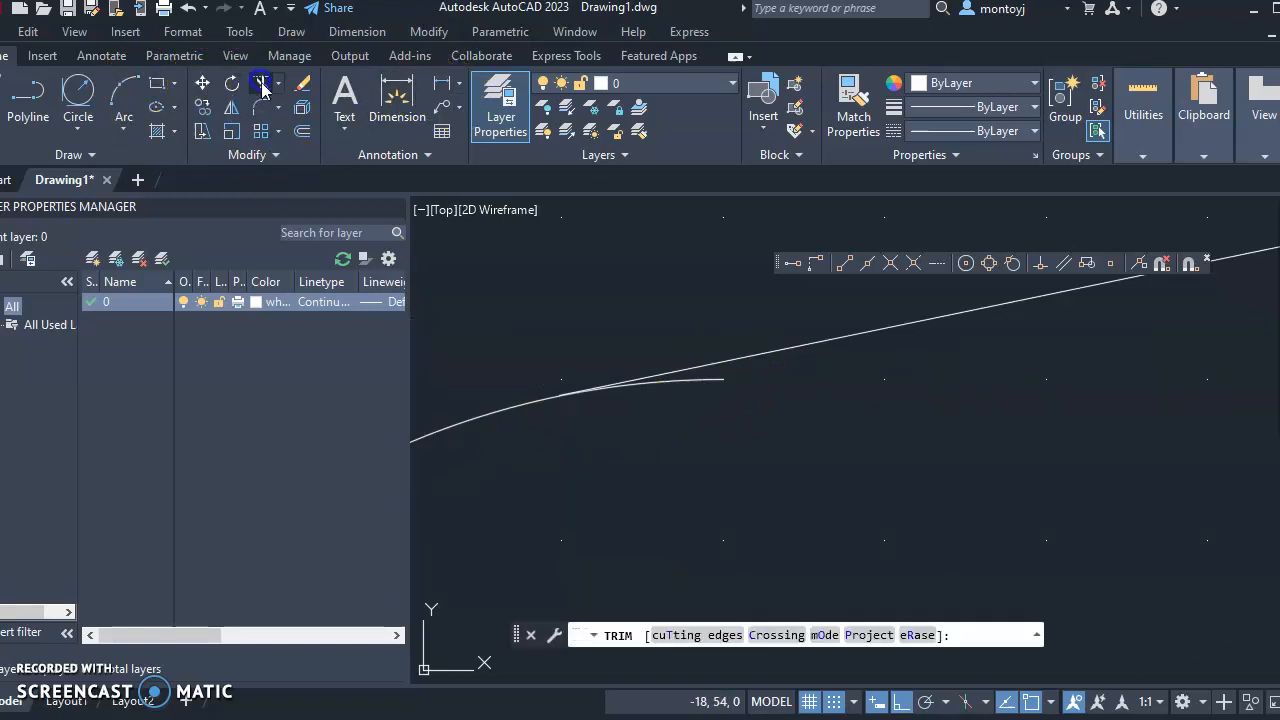
{"action": "left_click", "coordinate": [709, 384]}
{"action": "scroll", "coordinate": [725, 400], "scroll_direction": "down", "scroll_amount": 4}
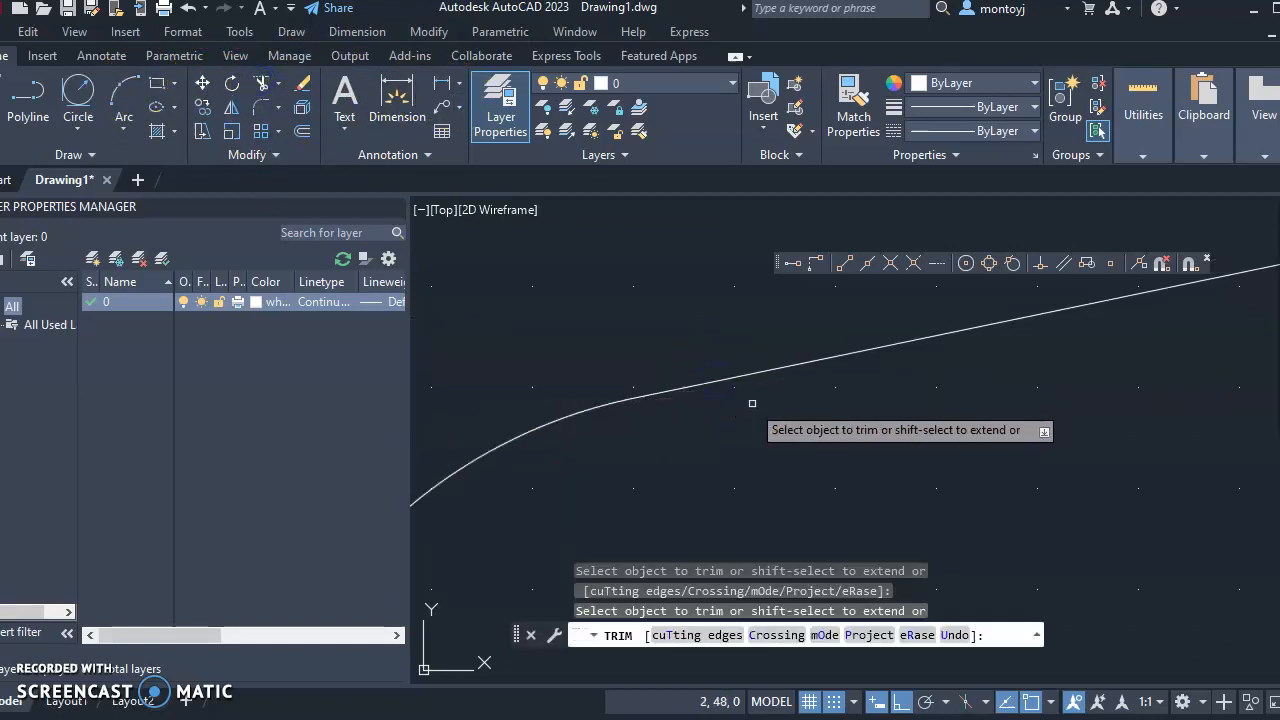
{"action": "mouse_move", "coordinate": [837, 520]}
{"action": "middle_mouse_down"}
{"action": "mouse_move", "coordinate": [749, 302]}
{"action": "mouse_move", "coordinate": [705, 296]}
{"action": "middle_mouse_up"}
{"action": "right_click", "coordinate": [706, 298]}
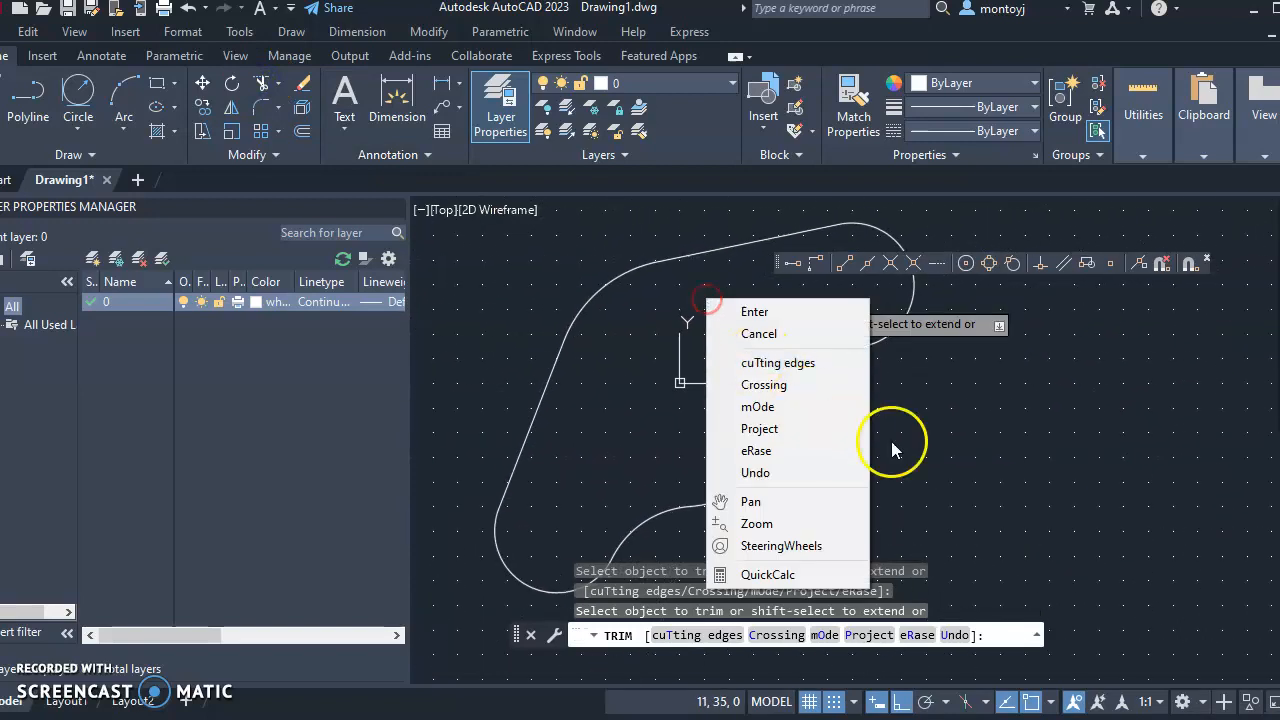
{"action": "left_click", "coordinate": [931, 420]}
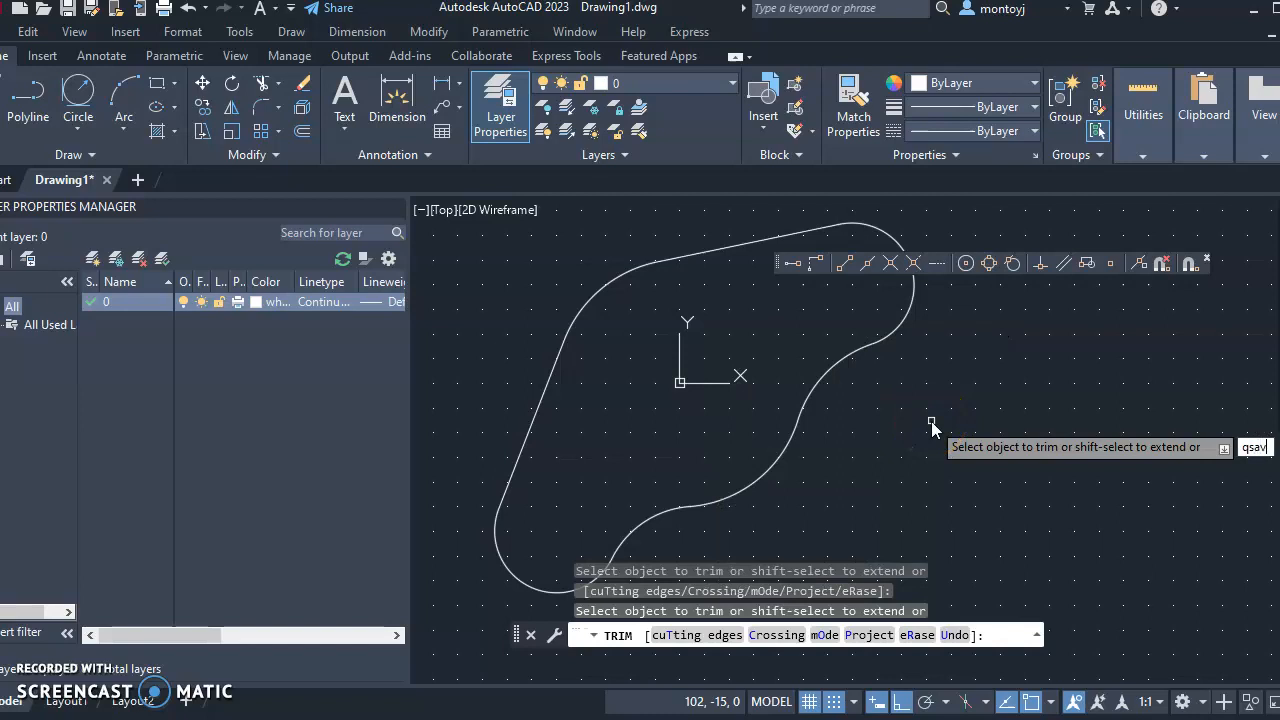
{"action": "type", "text": "qsave"}
{"action": "key", "text": "Return"}
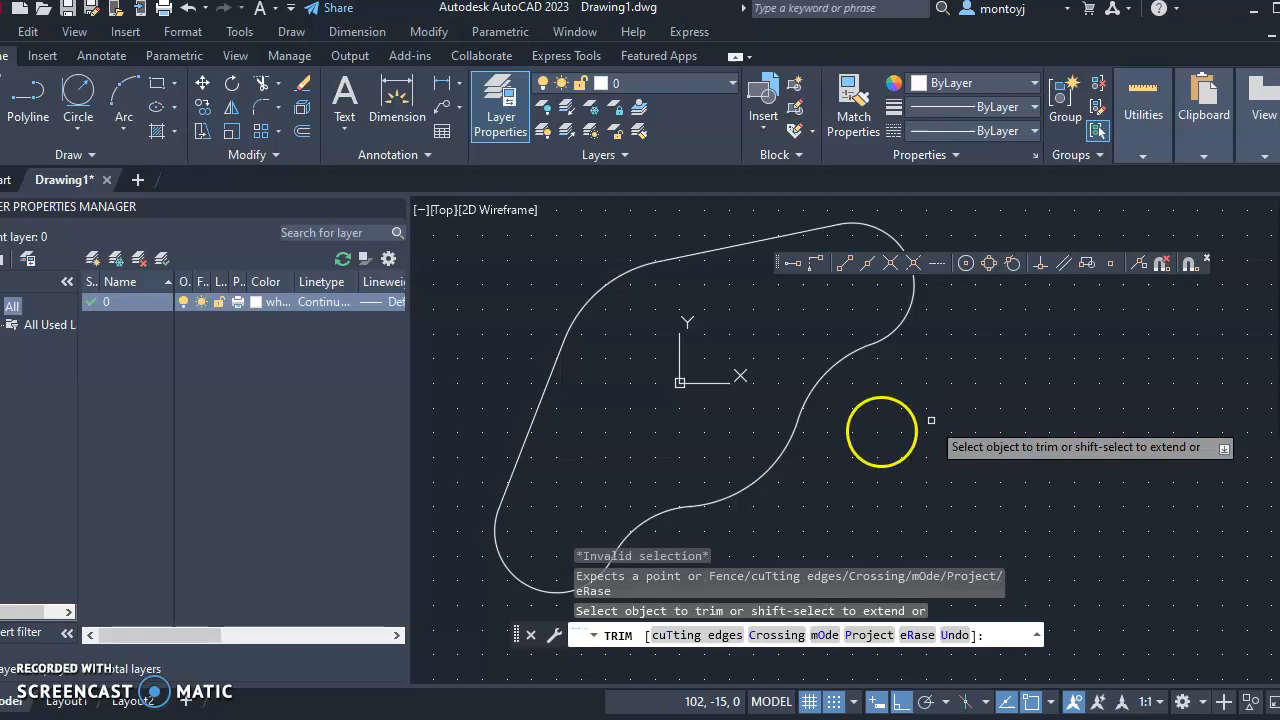
{"action": "left_click", "coordinate": [240, 31]}
{"action": "mouse_move", "coordinate": [239, 30]}
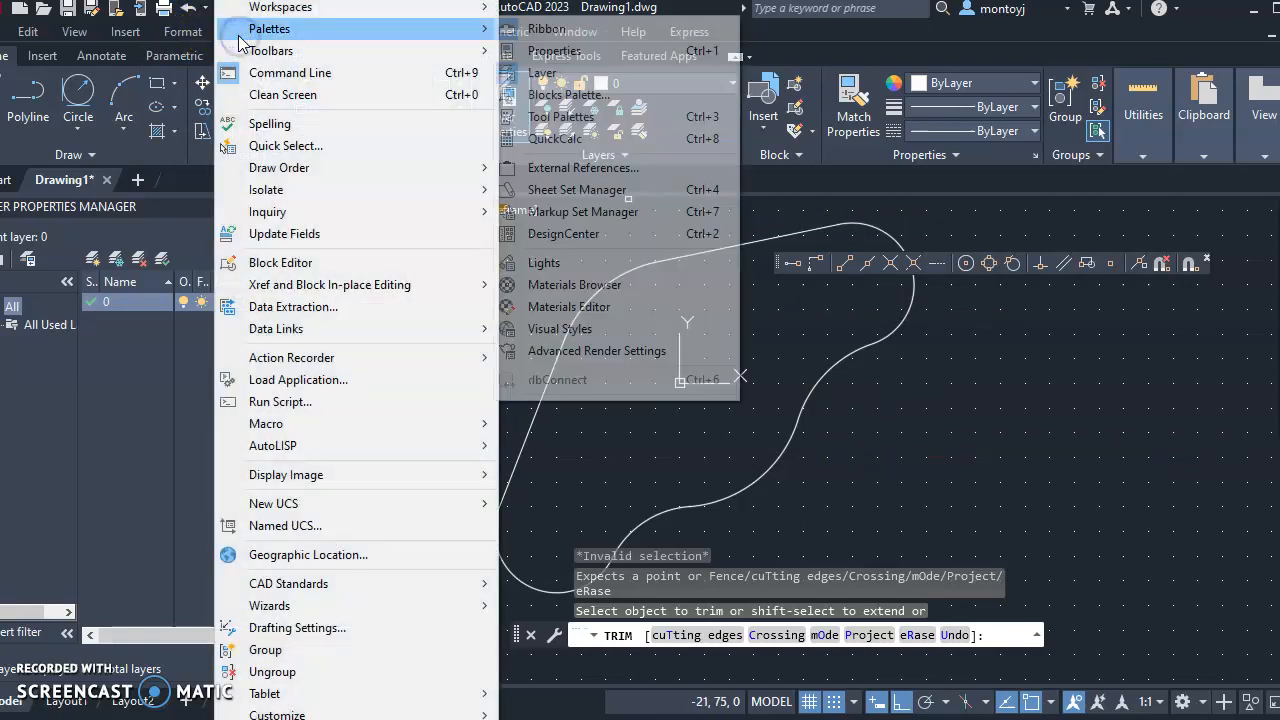
{"action": "left_click", "coordinate": [189, 33]}
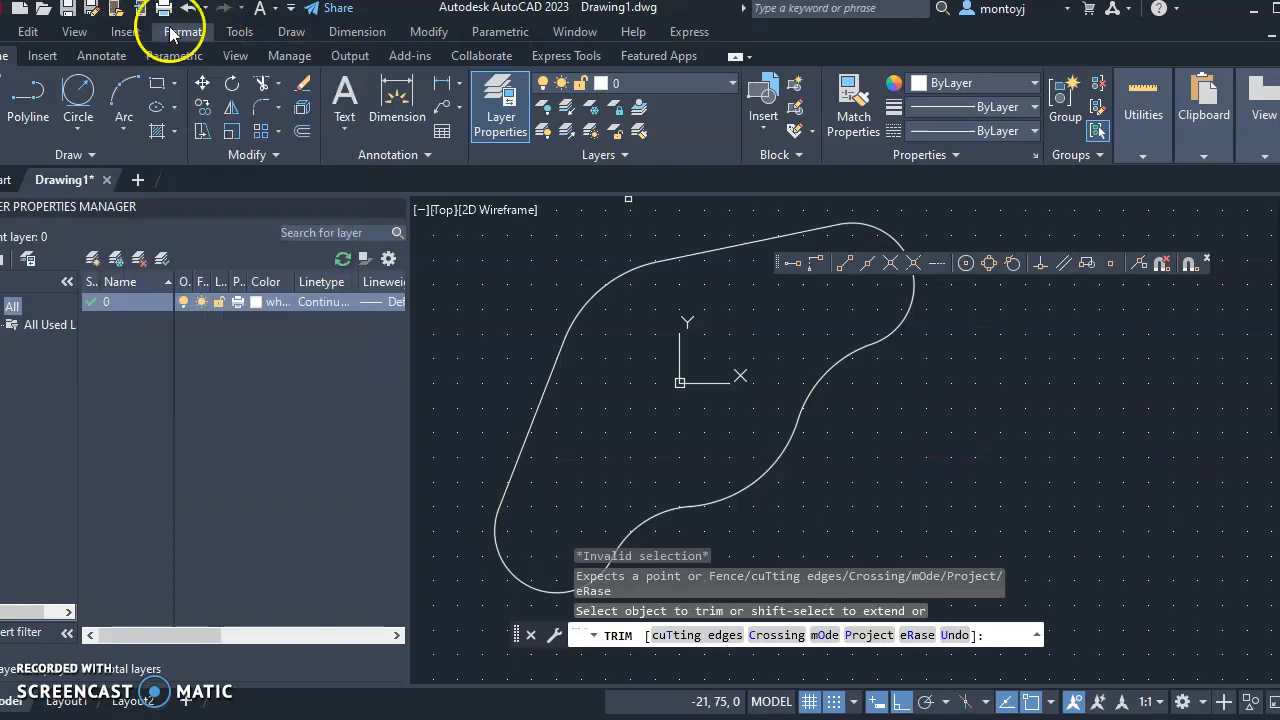
{"action": "left_click", "coordinate": [181, 32]}
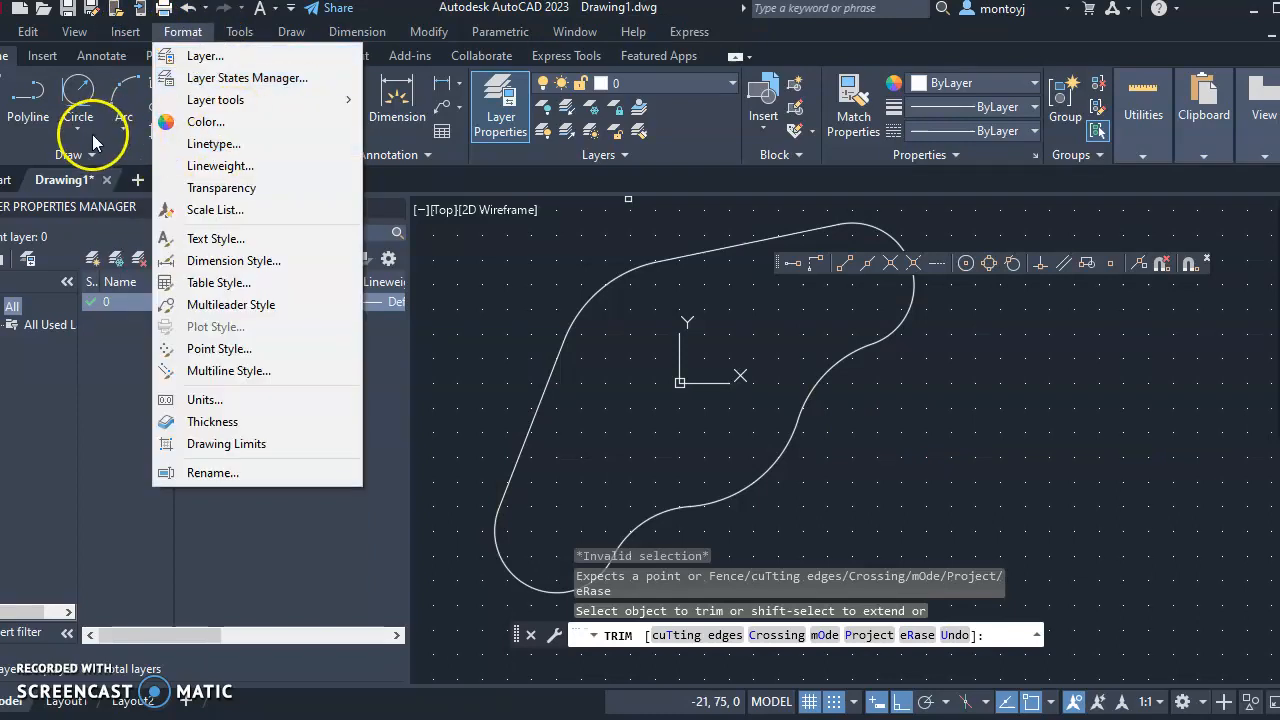
{"action": "left_click", "coordinate": [433, 315]}
{"action": "left_click", "coordinate": [433, 314]}
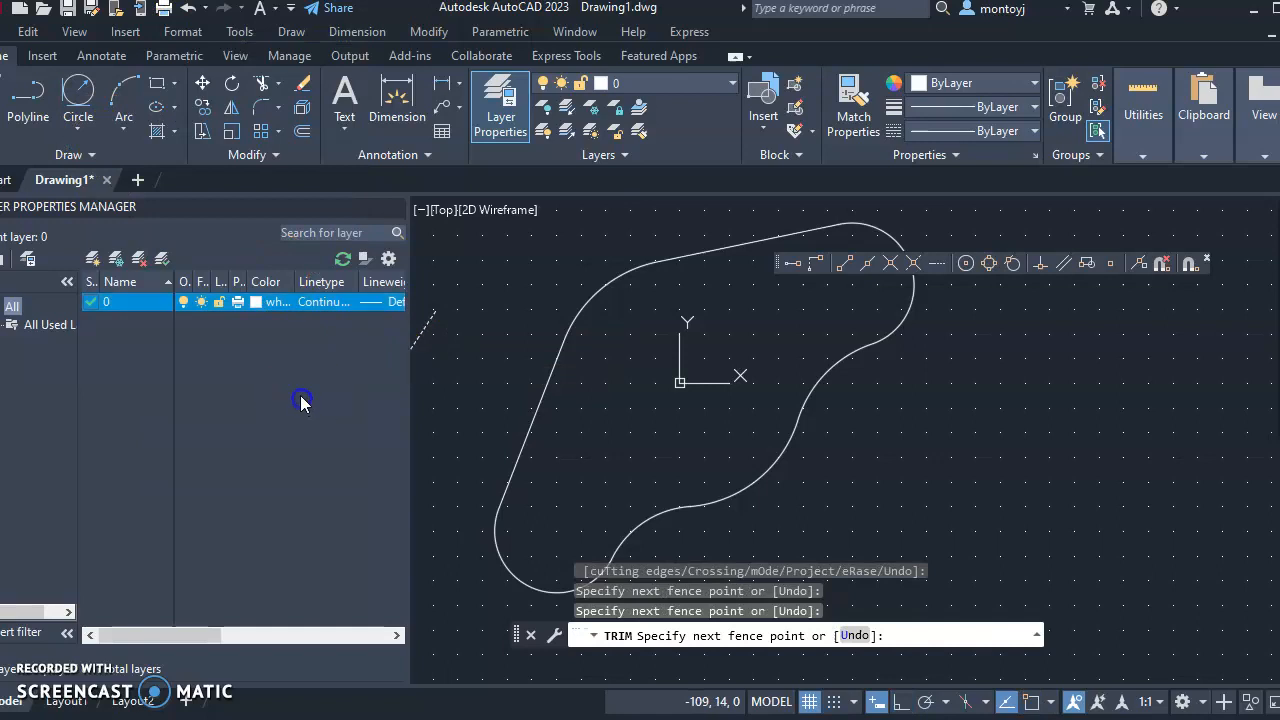
Draw a six-sided polygon centered on the origin and circumscribed about a circle of radius 30.
{"action": "left_click", "coordinate": [175, 88]}
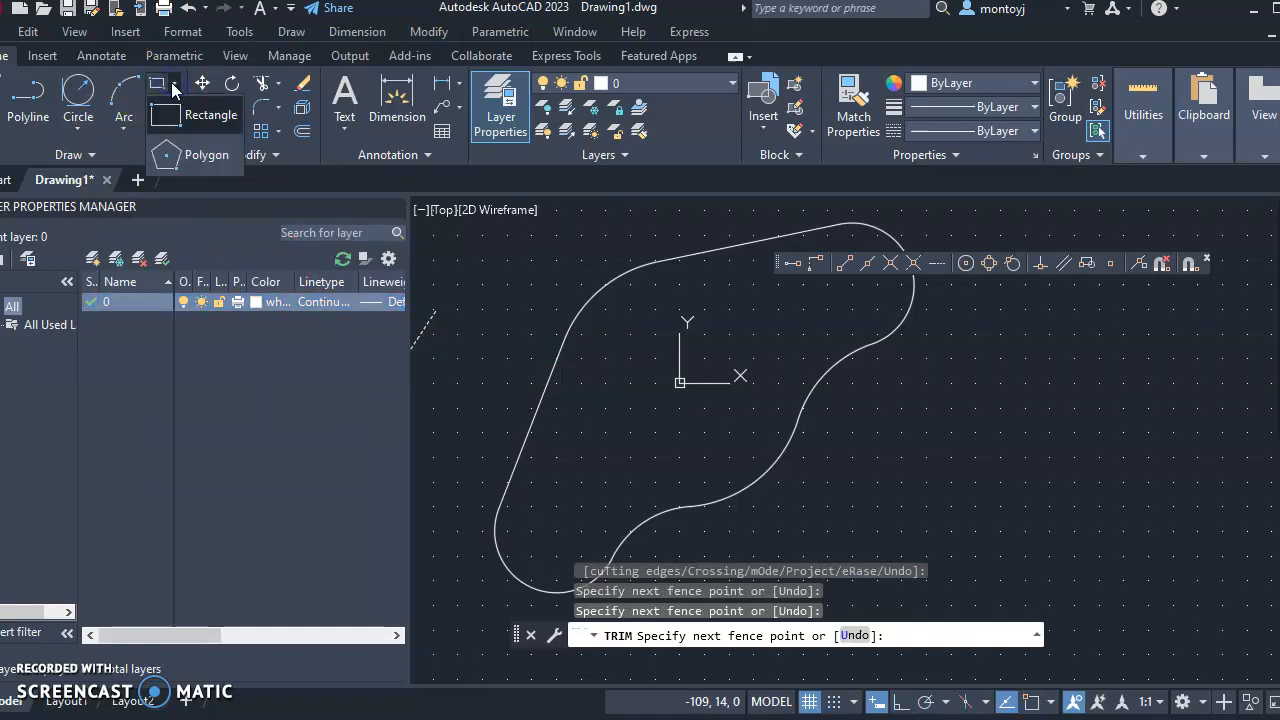
{"action": "left_click", "coordinate": [185, 158]}
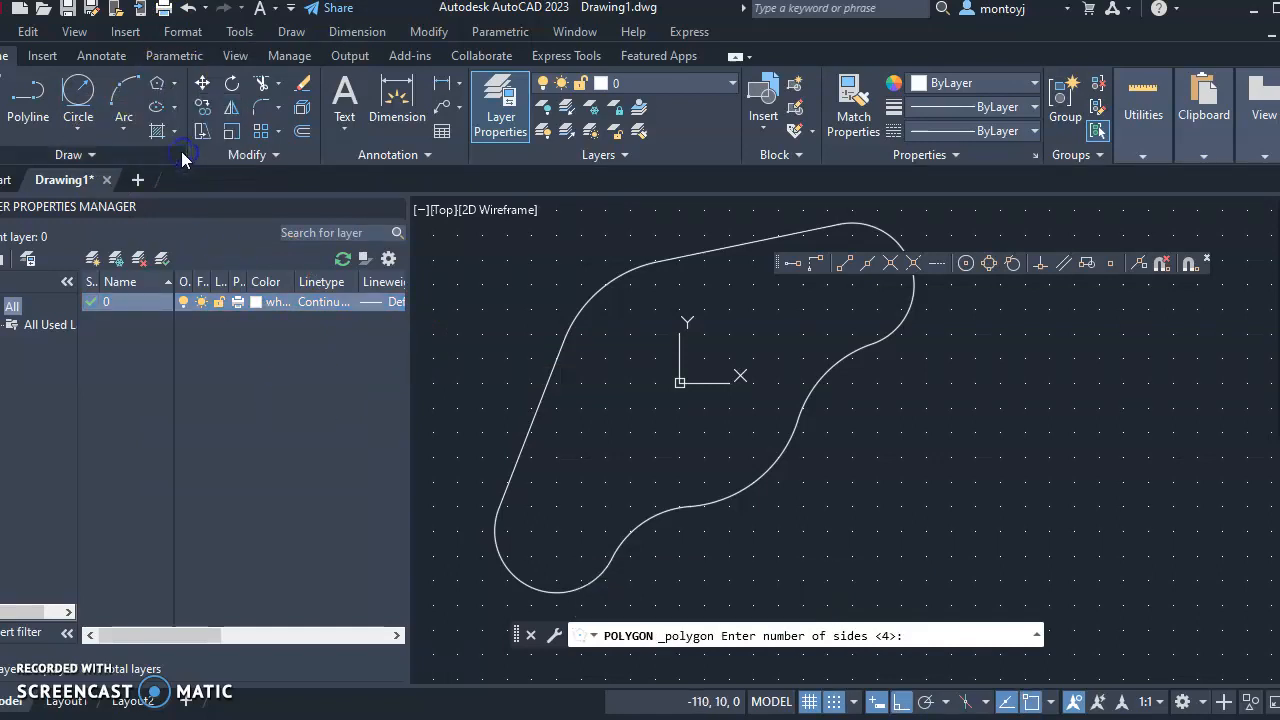
{"action": "left_click", "coordinate": [175, 88]}
{"action": "left_click", "coordinate": [184, 150]}
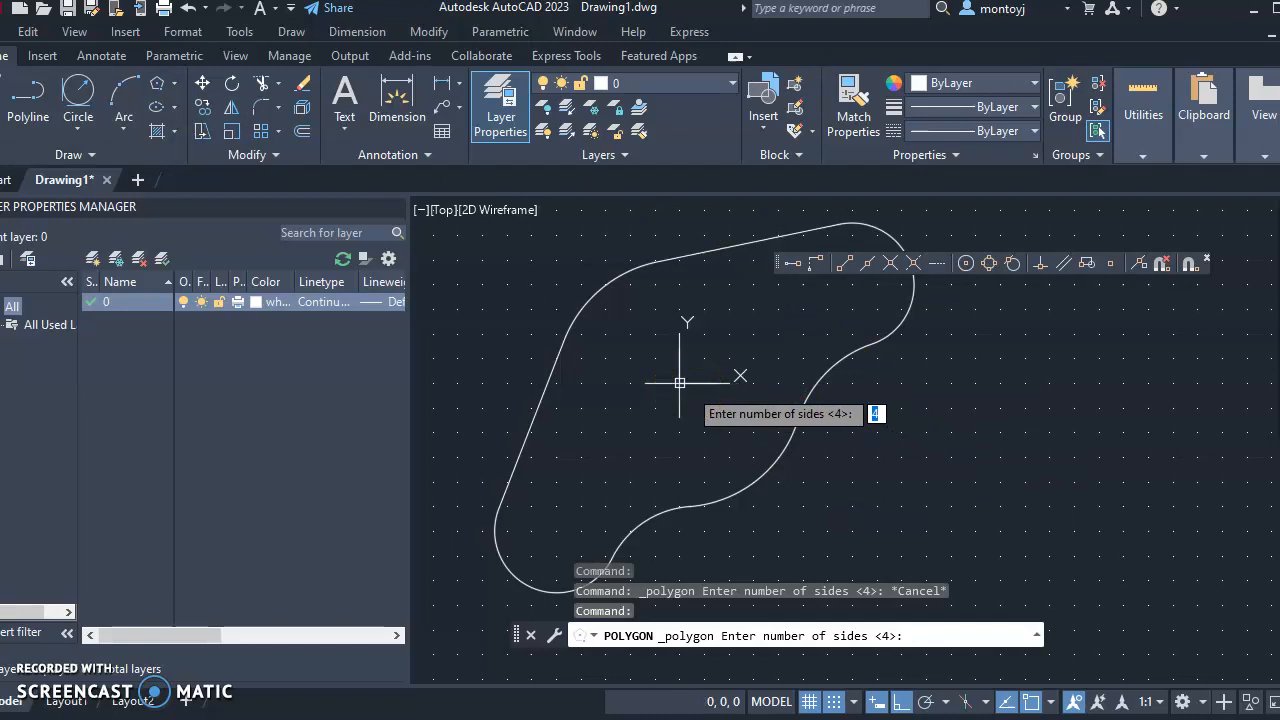
{"action": "type", "text": "6"}
{"action": "key", "text": "Return"}
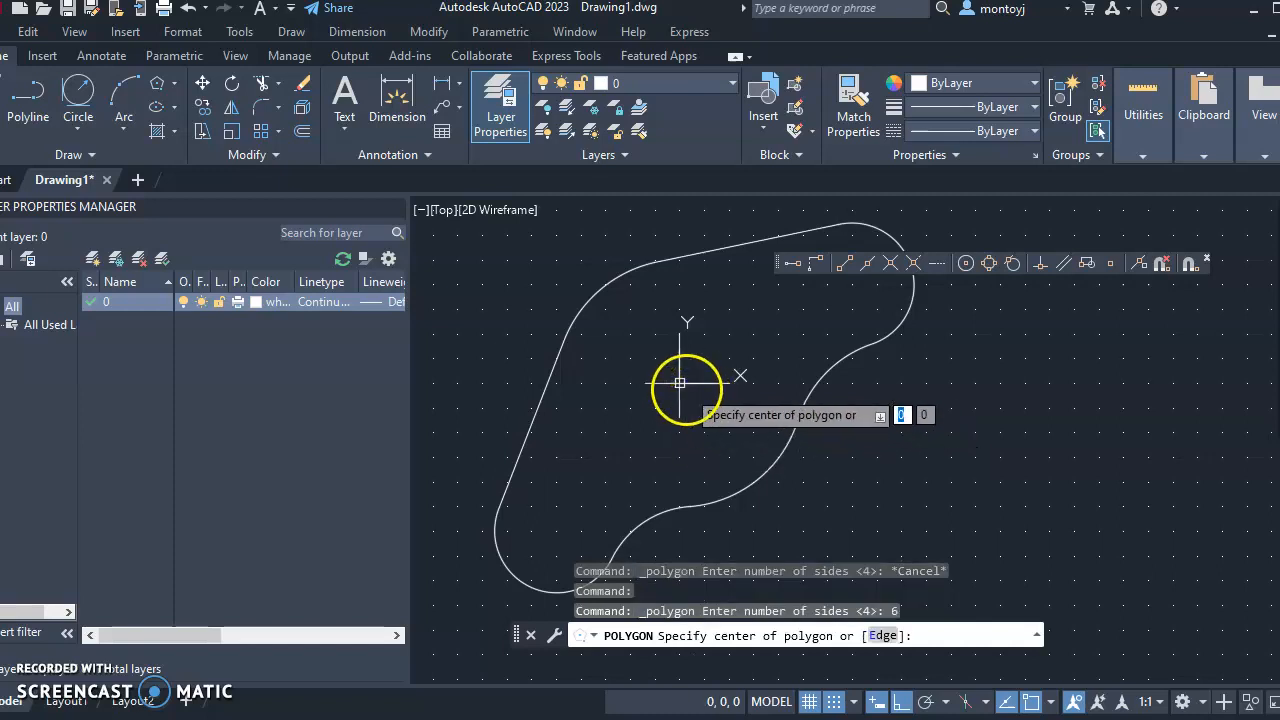
{"action": "left_click", "coordinate": [680, 382]}
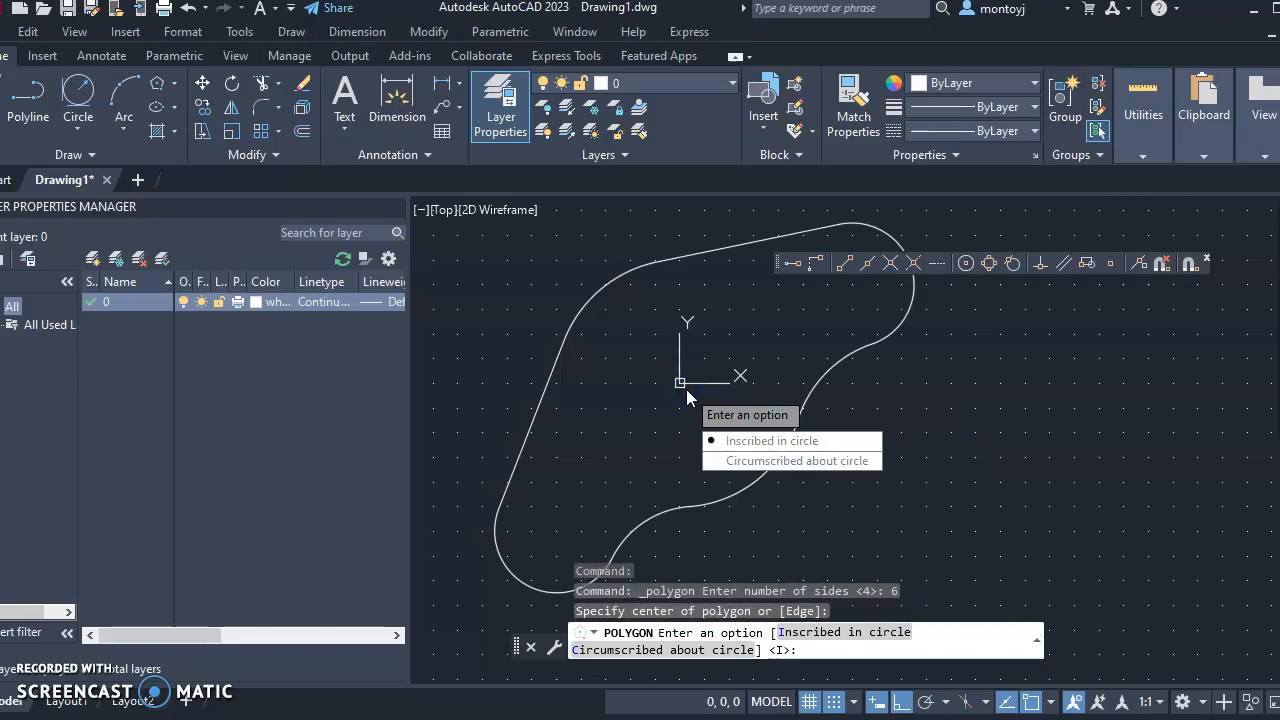
{"action": "left_click", "coordinate": [774, 461]}
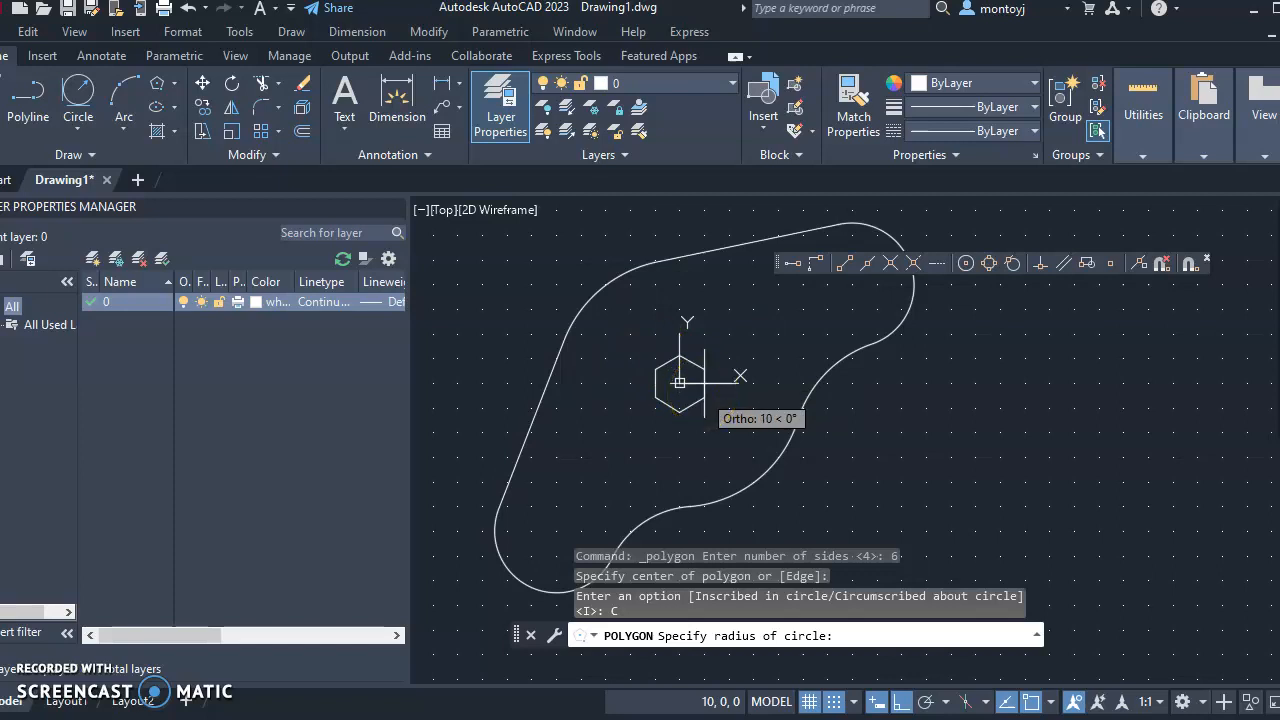
{"action": "type", "text": "30"}
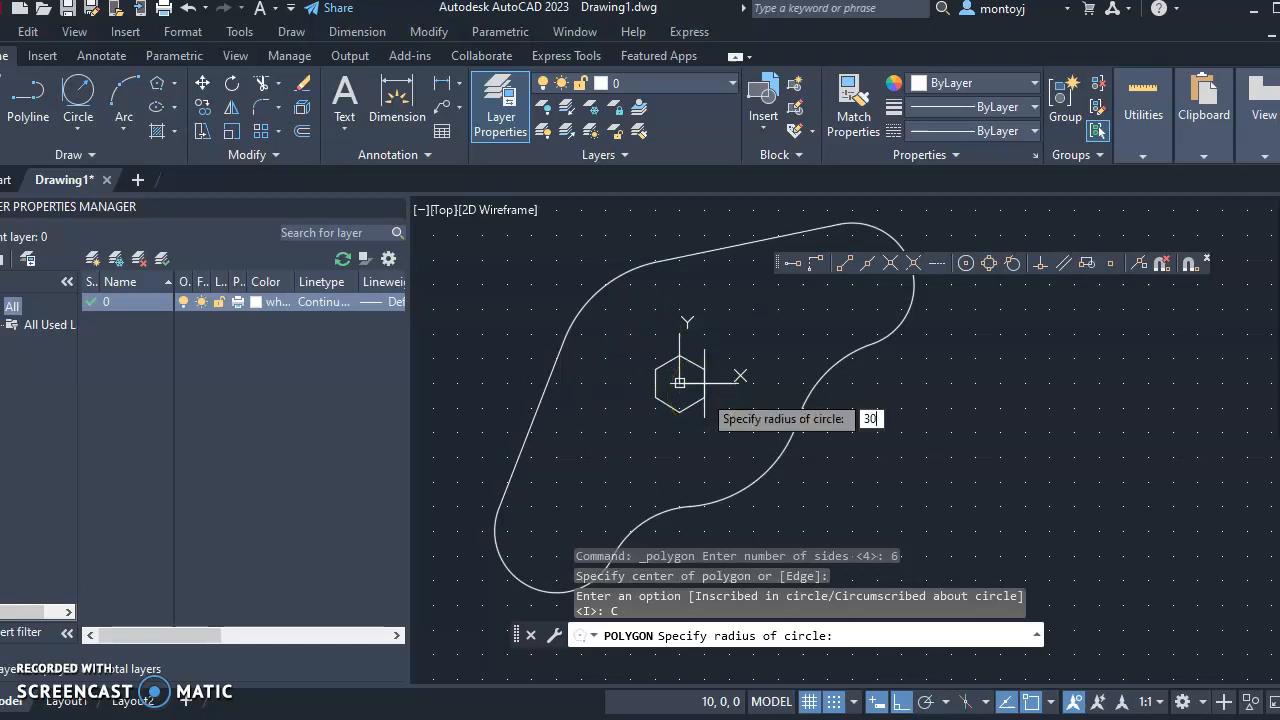
{"action": "key", "text": "Return"}
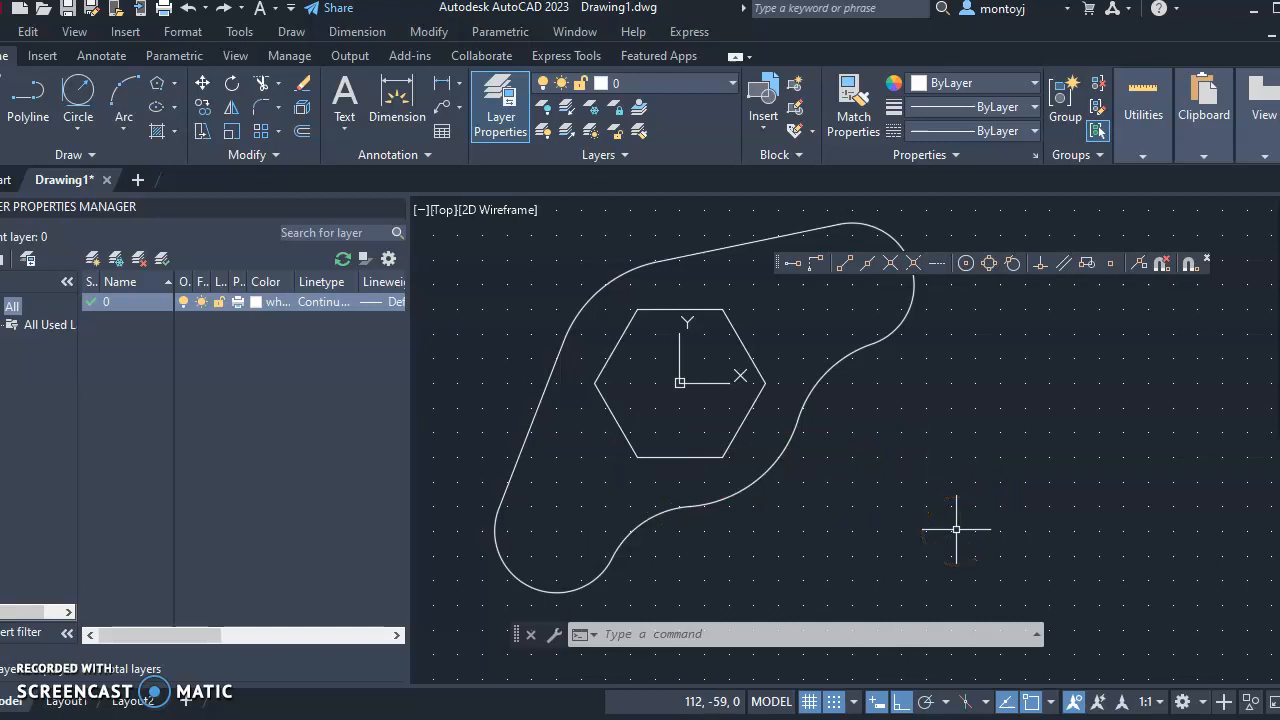
Try a six-sided polygon circumscribed about a radius 4 circle at the upper-right arc's center, and undo it.
{"action": "key", "text": "Return"}
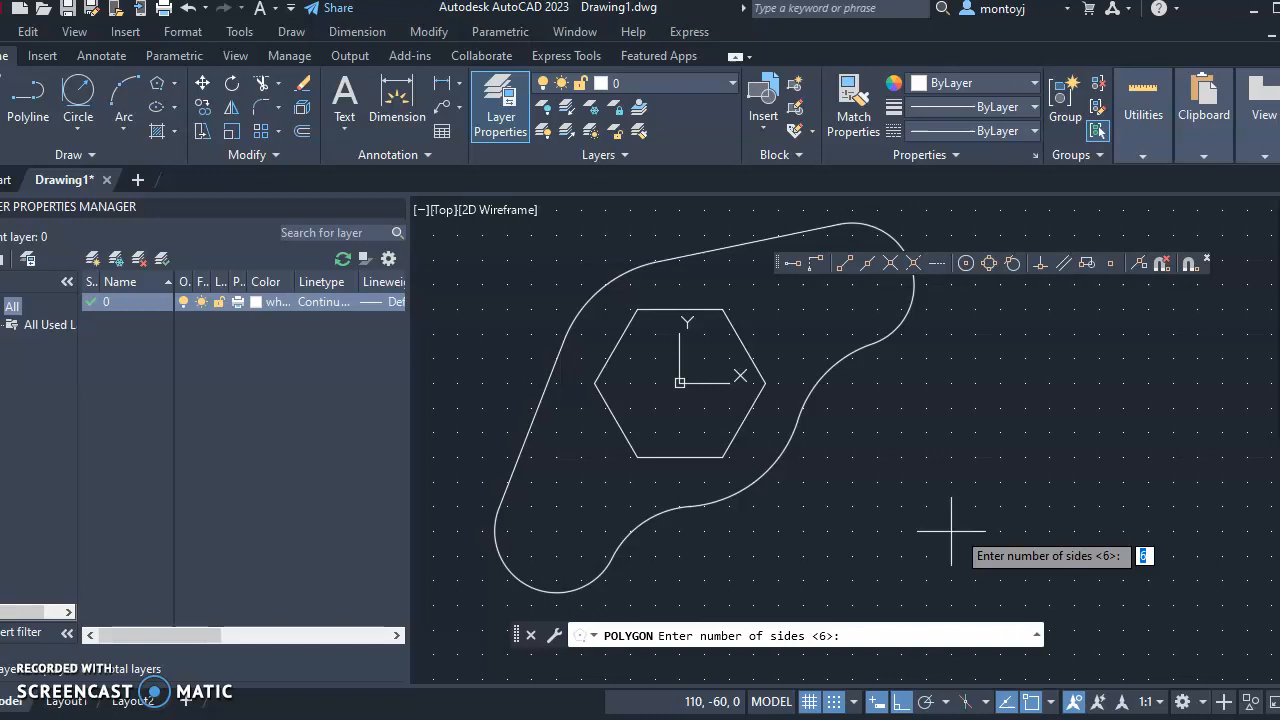
{"action": "left_click", "coordinate": [171, 85]}
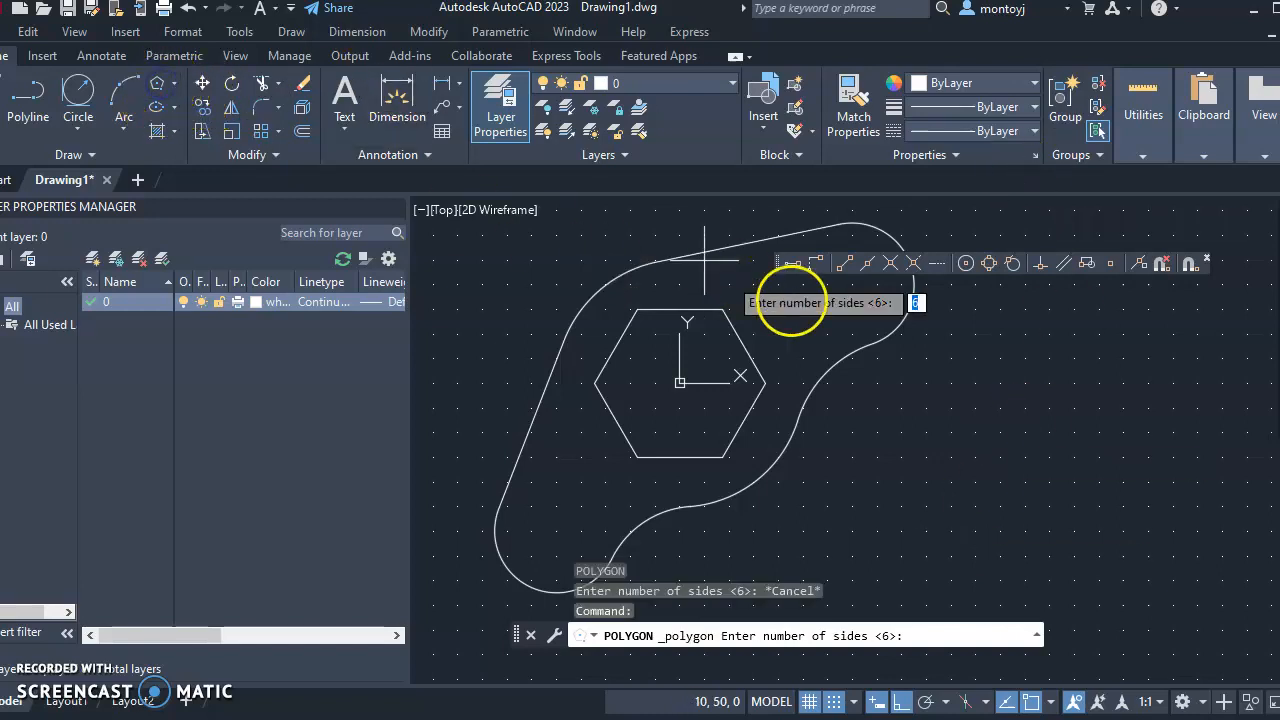
{"action": "middle_click_drag", "start_coordinate": [814, 386], "coordinate": [675, 508]}
{"action": "key", "text": "Return"}
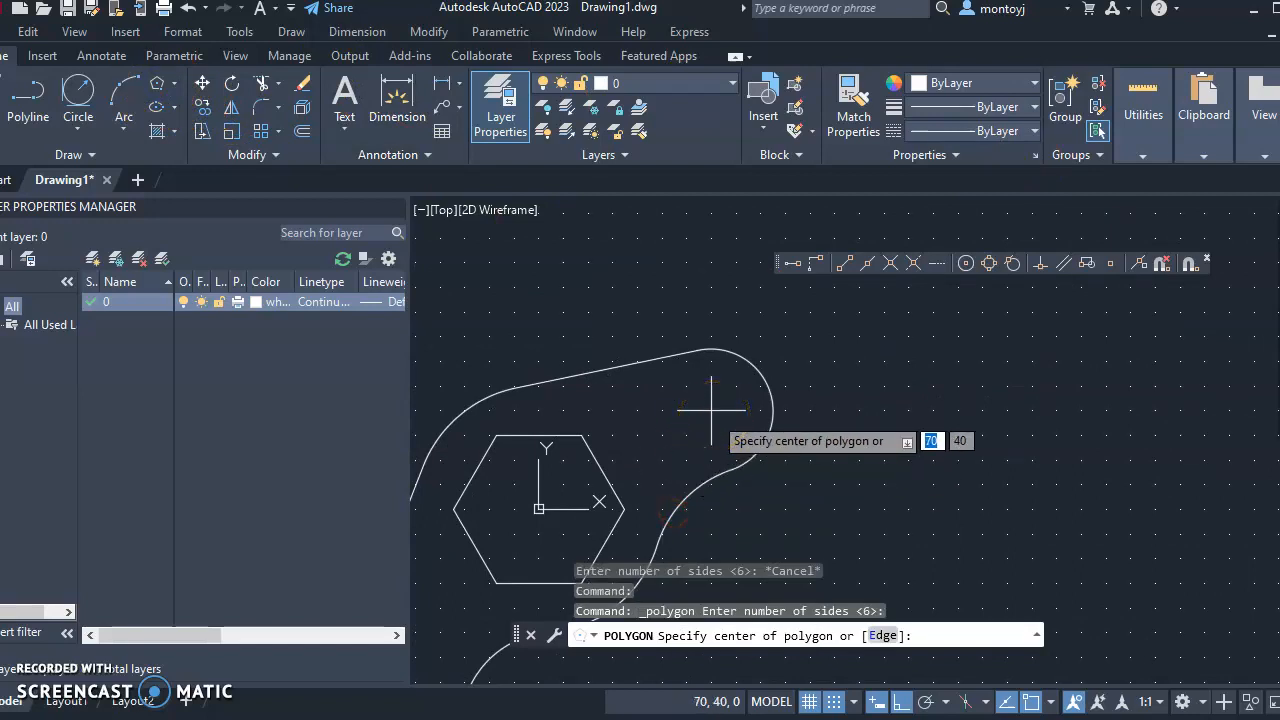
{"action": "left_click", "coordinate": [964, 263]}
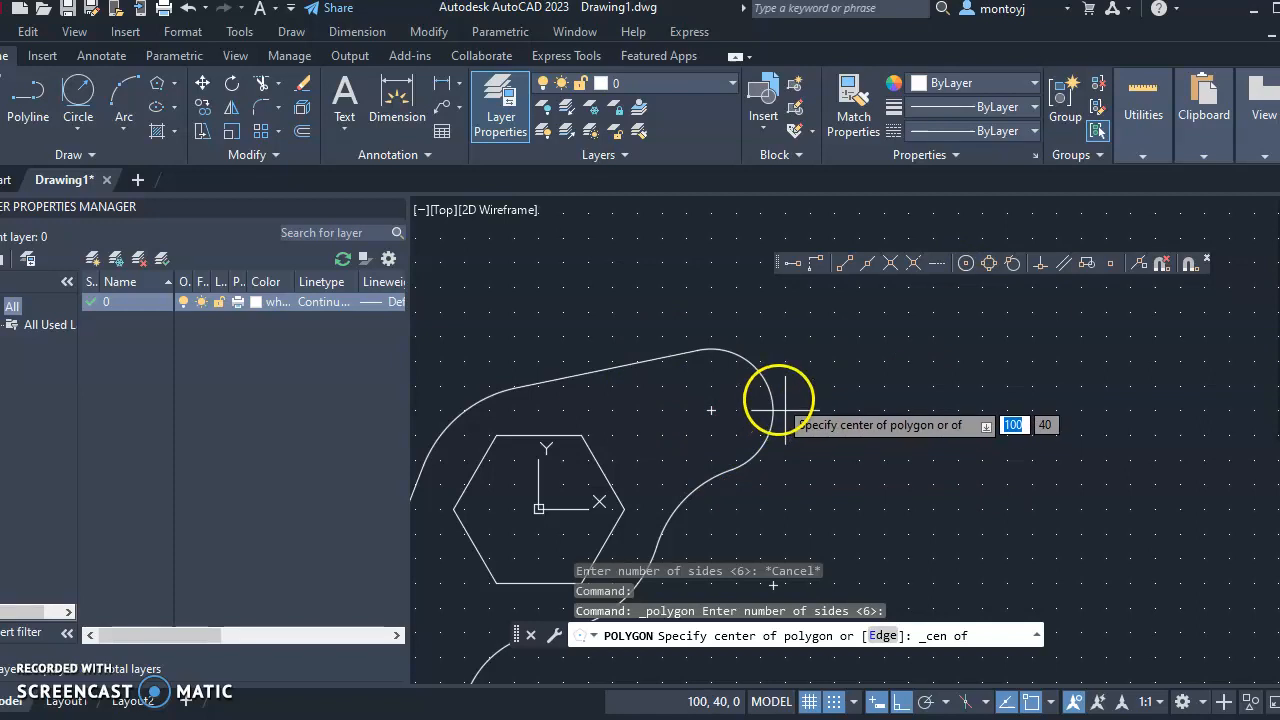
{"action": "left_click", "coordinate": [712, 410]}
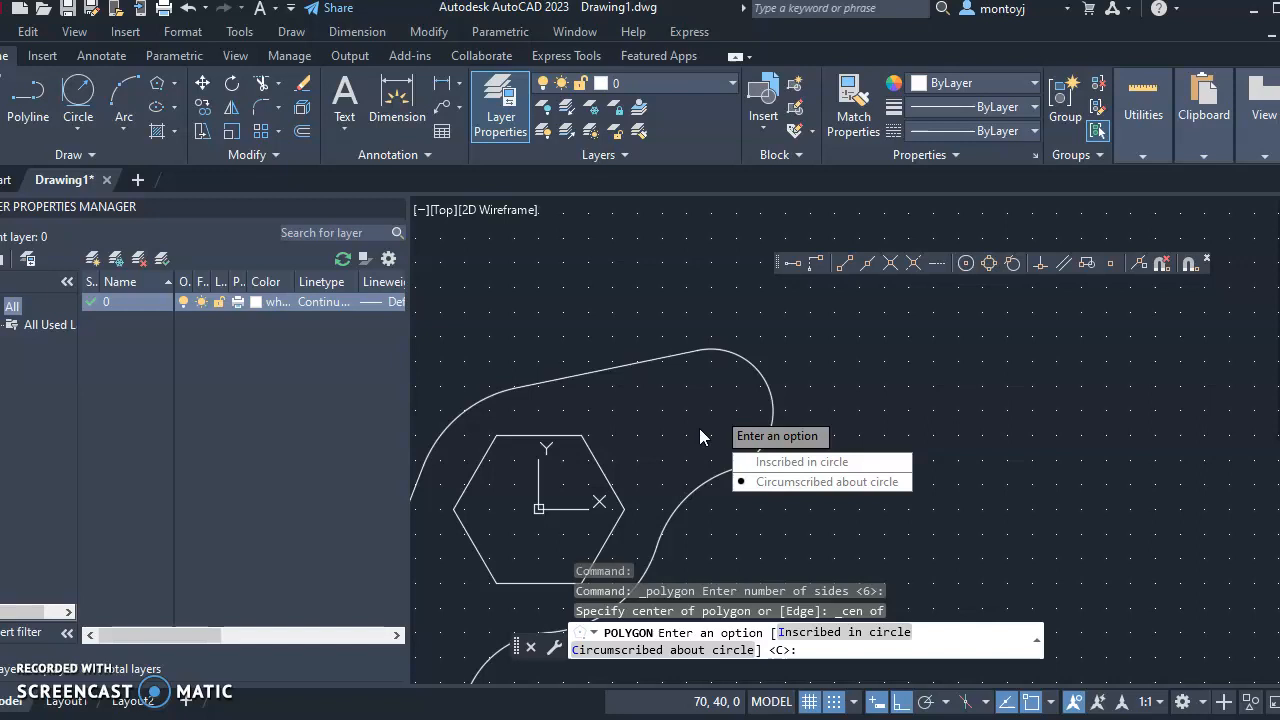
{"action": "left_click", "coordinate": [829, 482]}
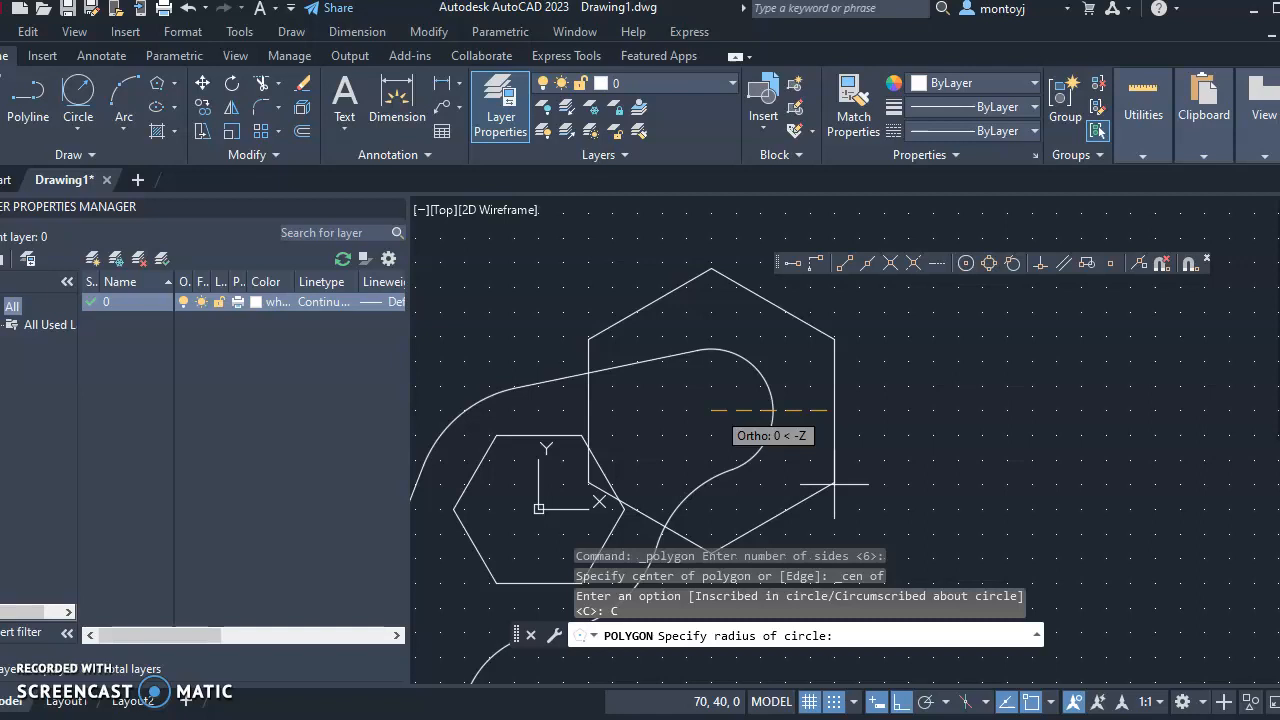
{"action": "type", "text": "4"}
{"action": "key", "text": "Return"}
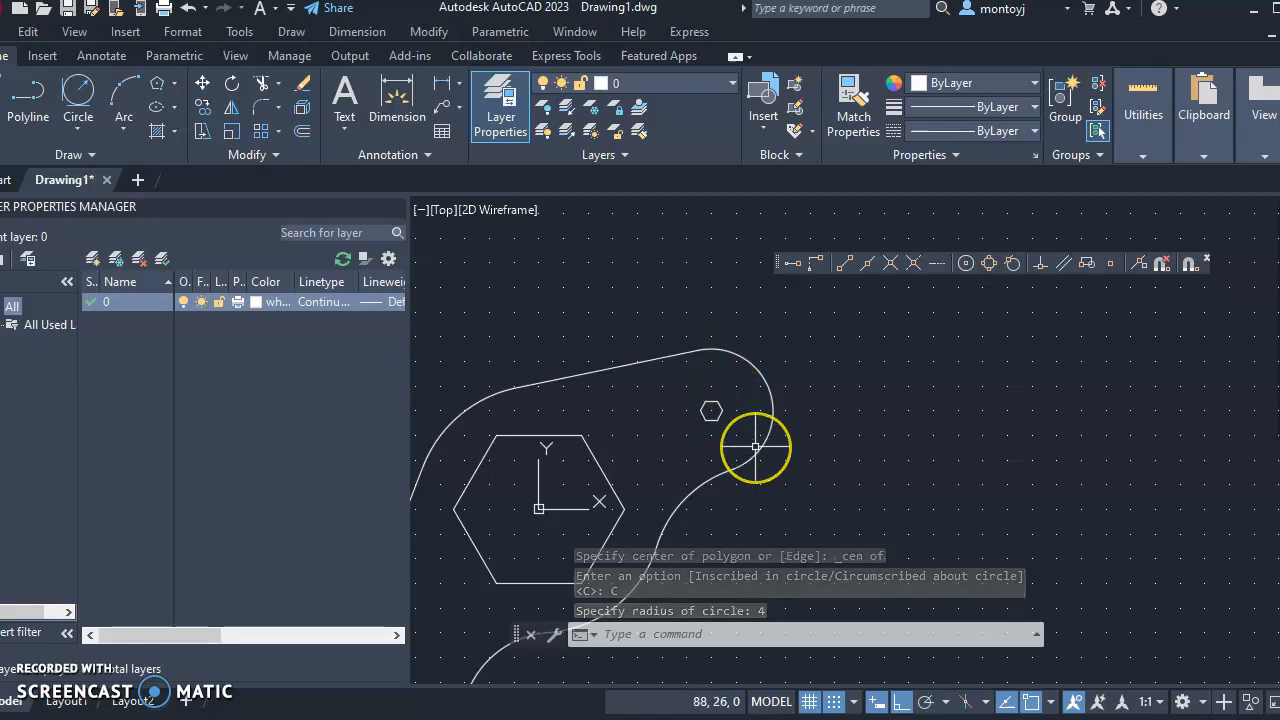
{"action": "type", "text": "u"}
{"action": "key", "text": "Return"}
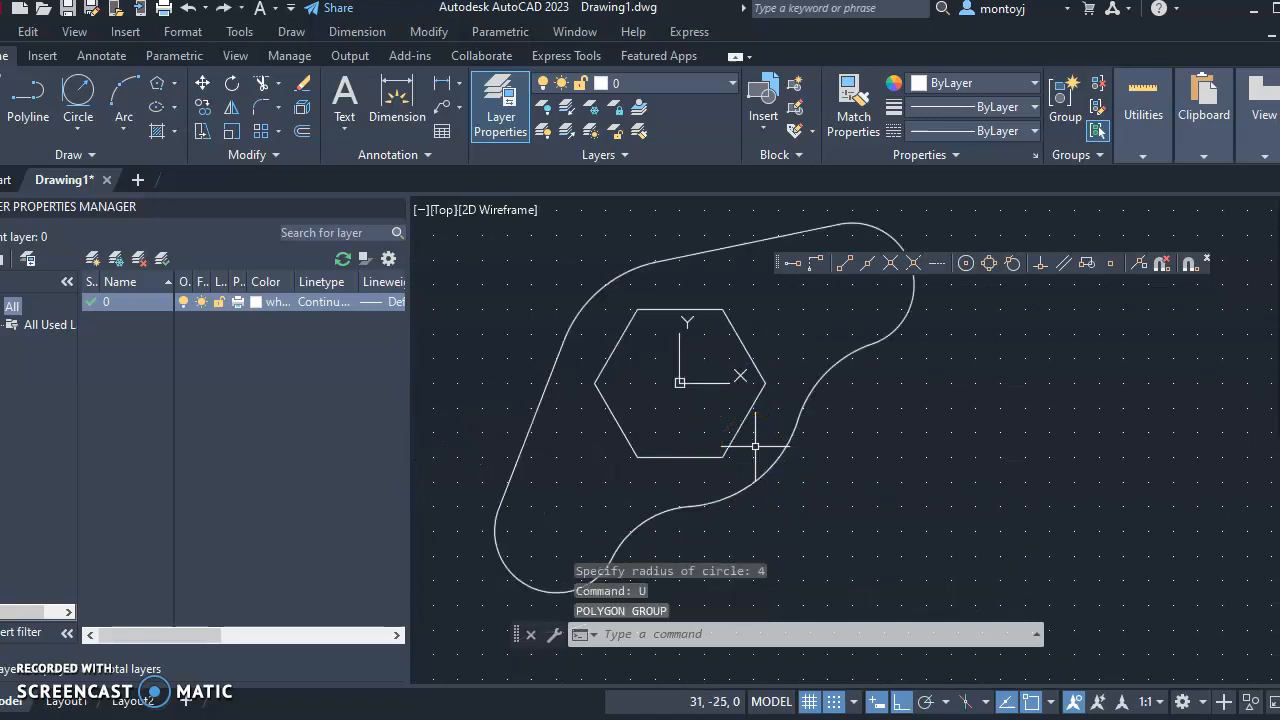
Draw a four-sided polygon centered on the upper-right end arc, circumscribed about a circle of radius about 10.
{"action": "middle_click_drag", "start_coordinate": [809, 449], "coordinate": [680, 520]}
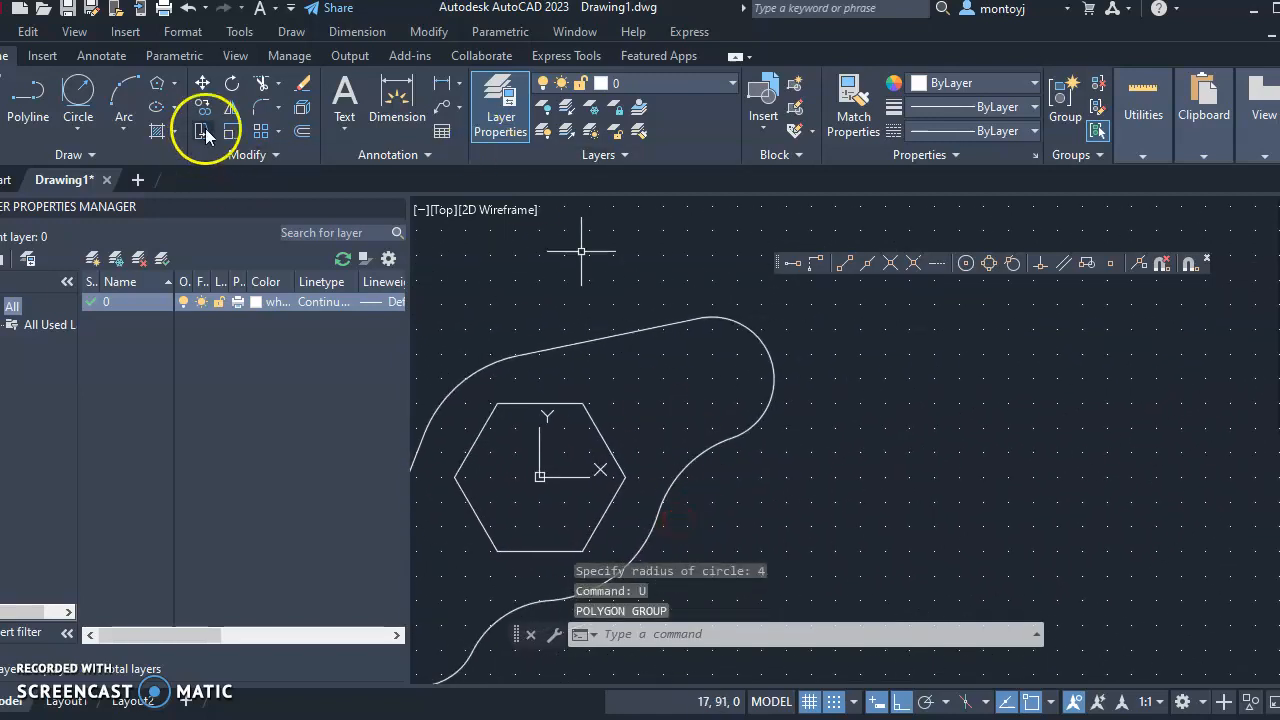
{"action": "left_click", "coordinate": [160, 84]}
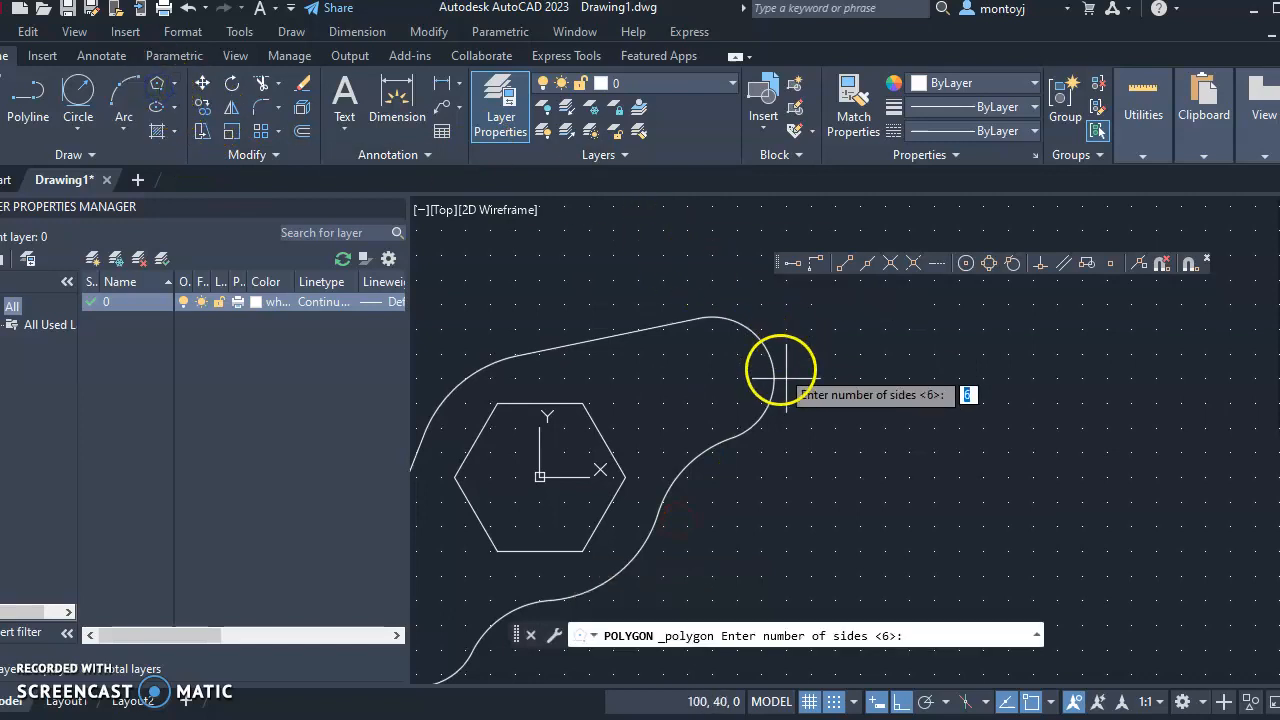
{"action": "left_click", "coordinate": [966, 264]}
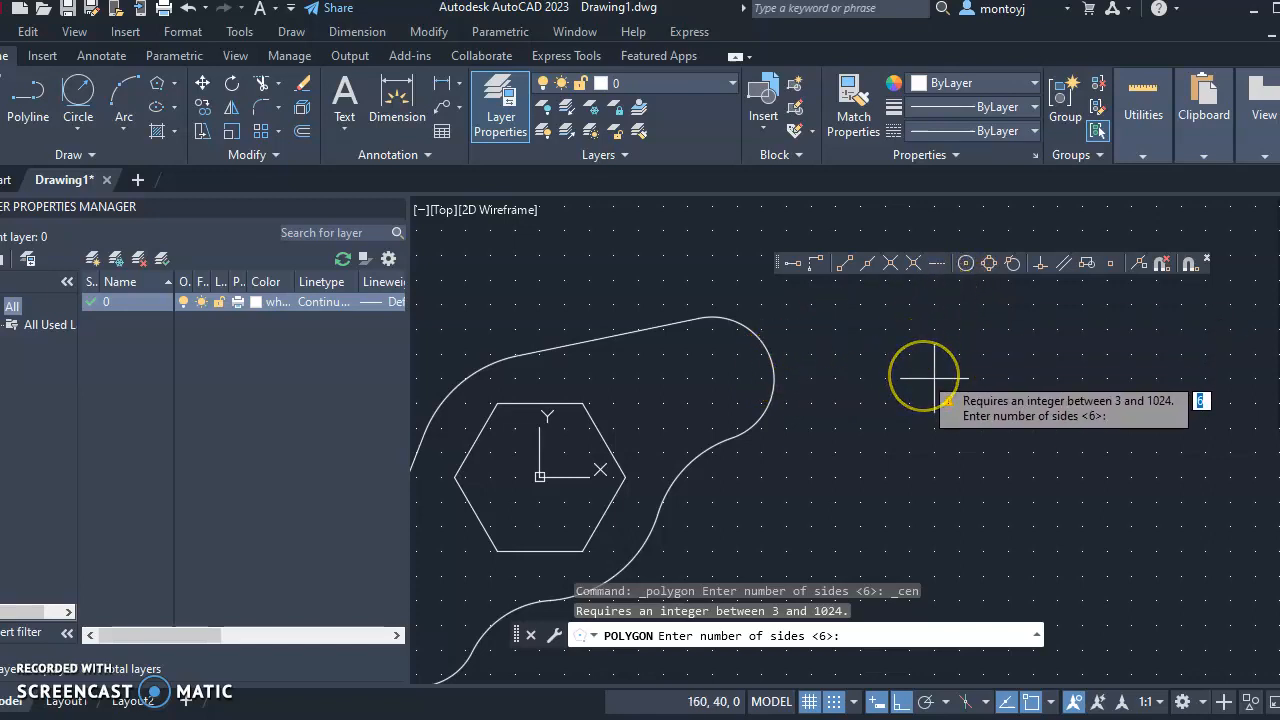
{"action": "type", "text": "4"}
{"action": "key", "text": "Return"}
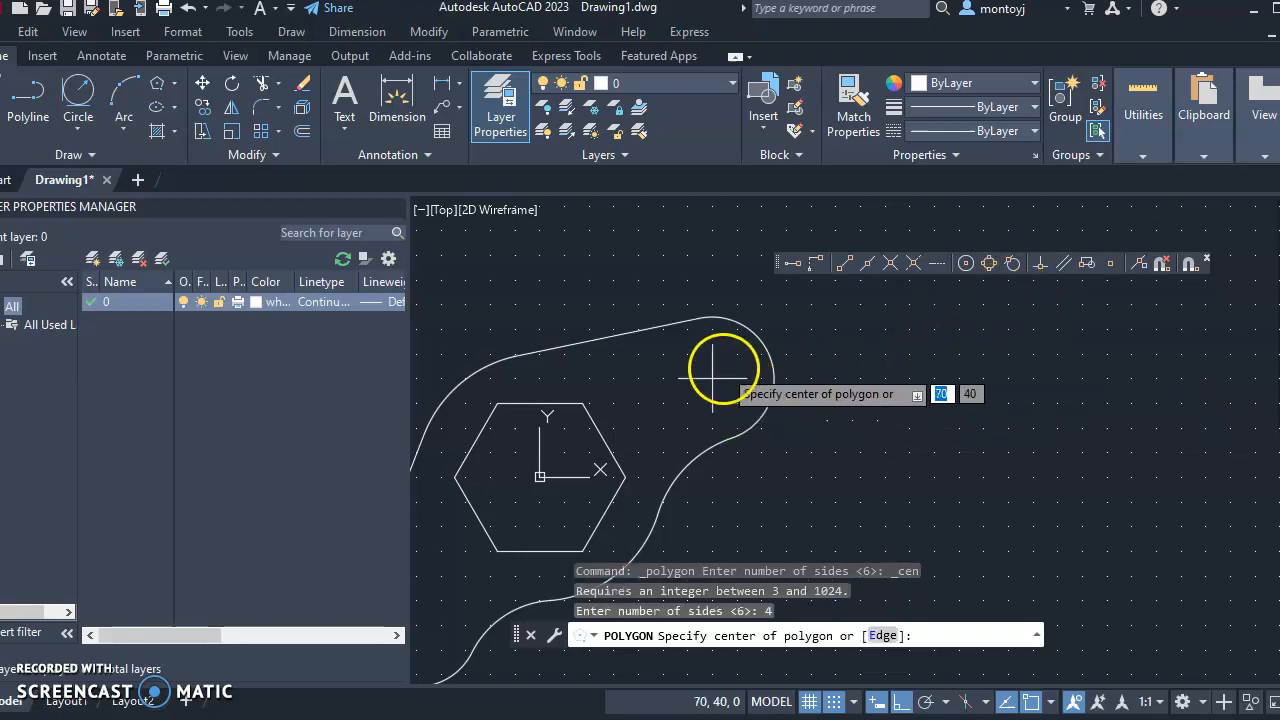
{"action": "left_click", "coordinate": [966, 265]}
{"action": "left_click", "coordinate": [724, 386]}
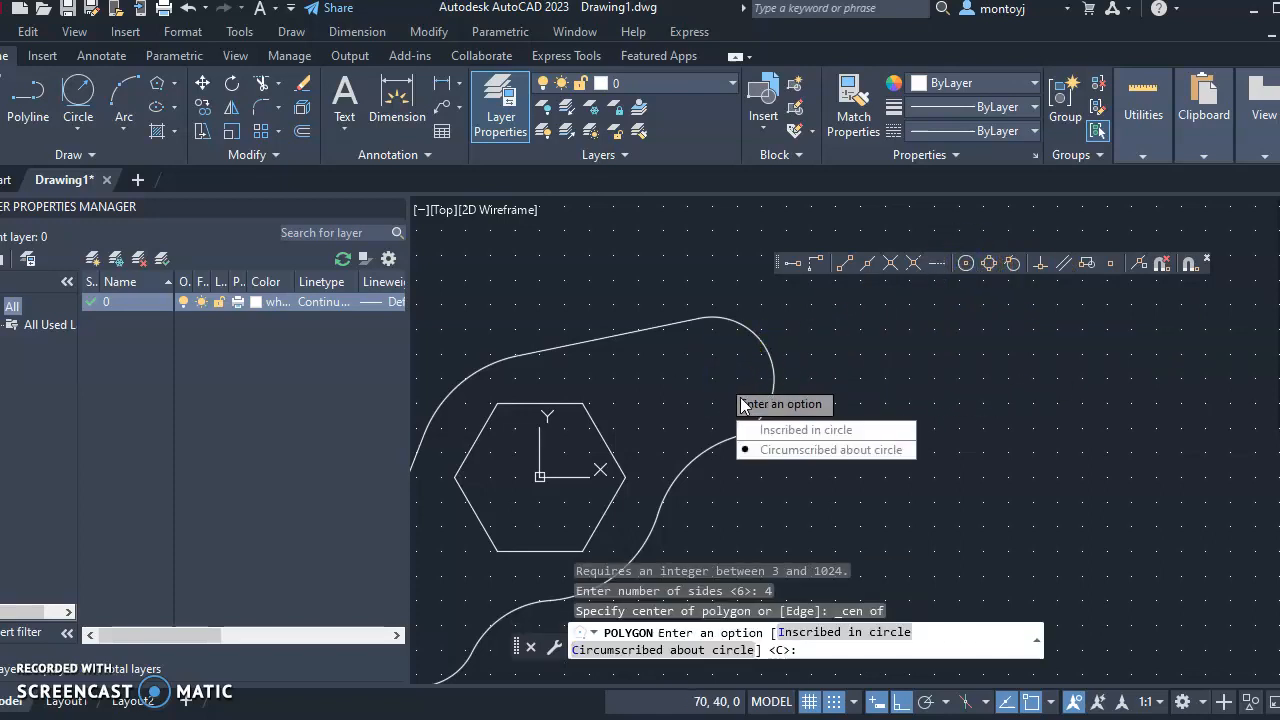
{"action": "left_click", "coordinate": [810, 449]}
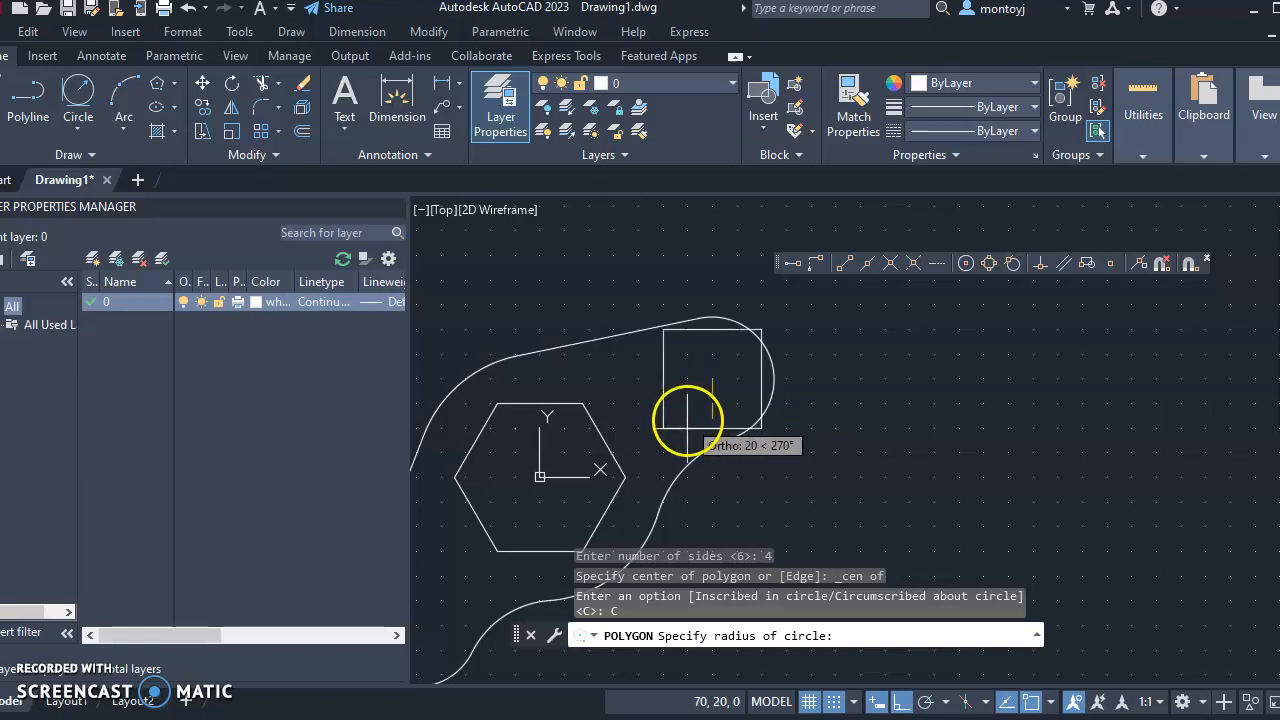
{"action": "left_click", "coordinate": [711, 404]}
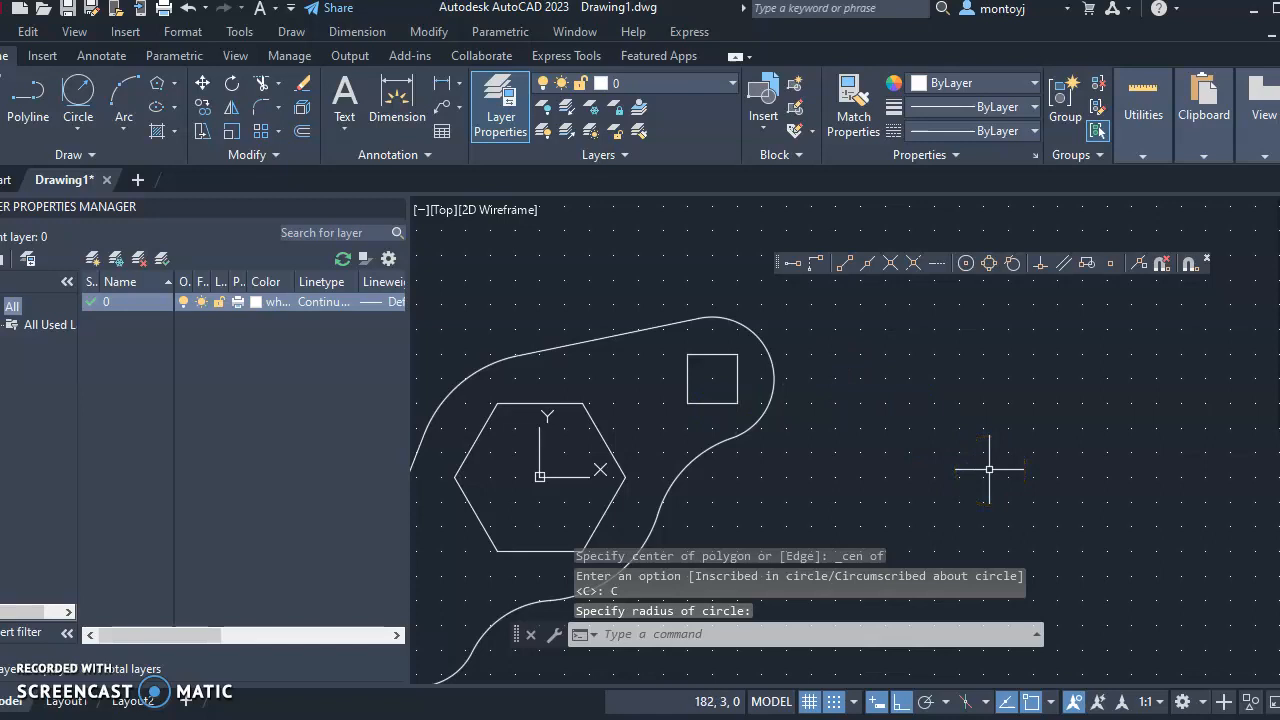
Draw a circle of radius 10 centered on the lower-left end arc using the Center snap.
{"action": "scroll", "coordinate": [990, 463], "scroll_direction": "down", "scroll_amount": 2}
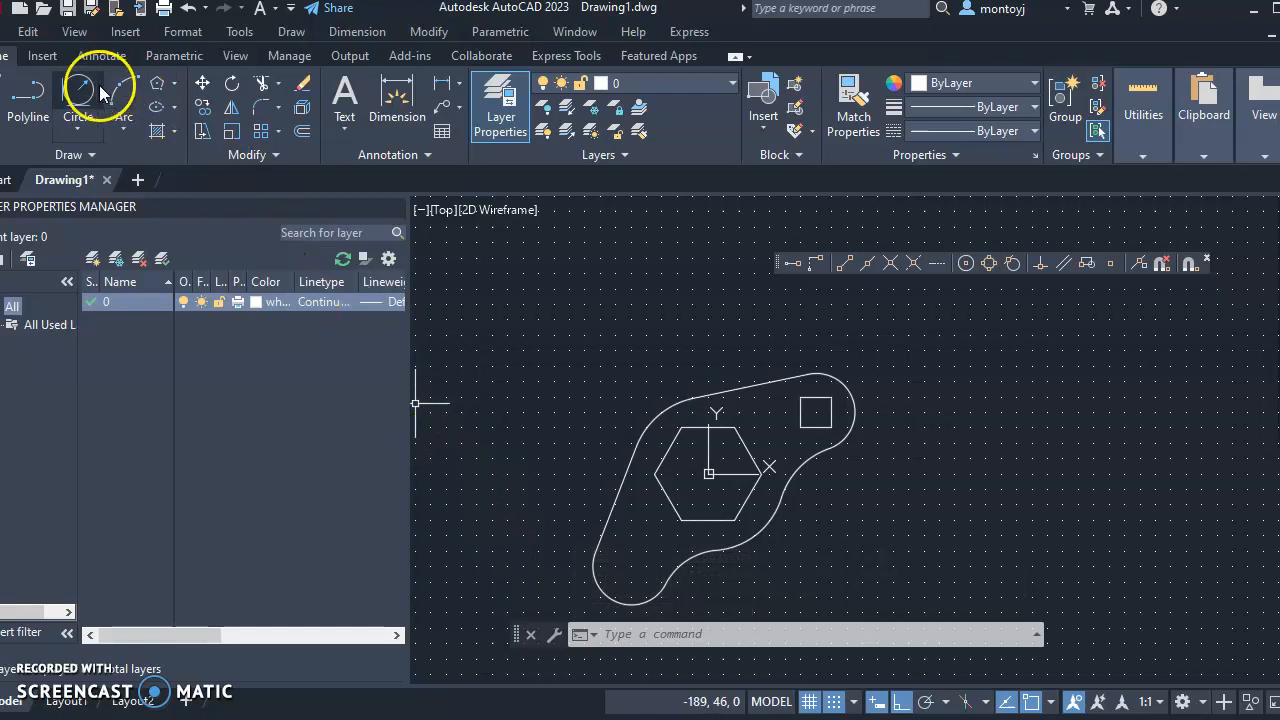
{"action": "left_click", "coordinate": [79, 127]}
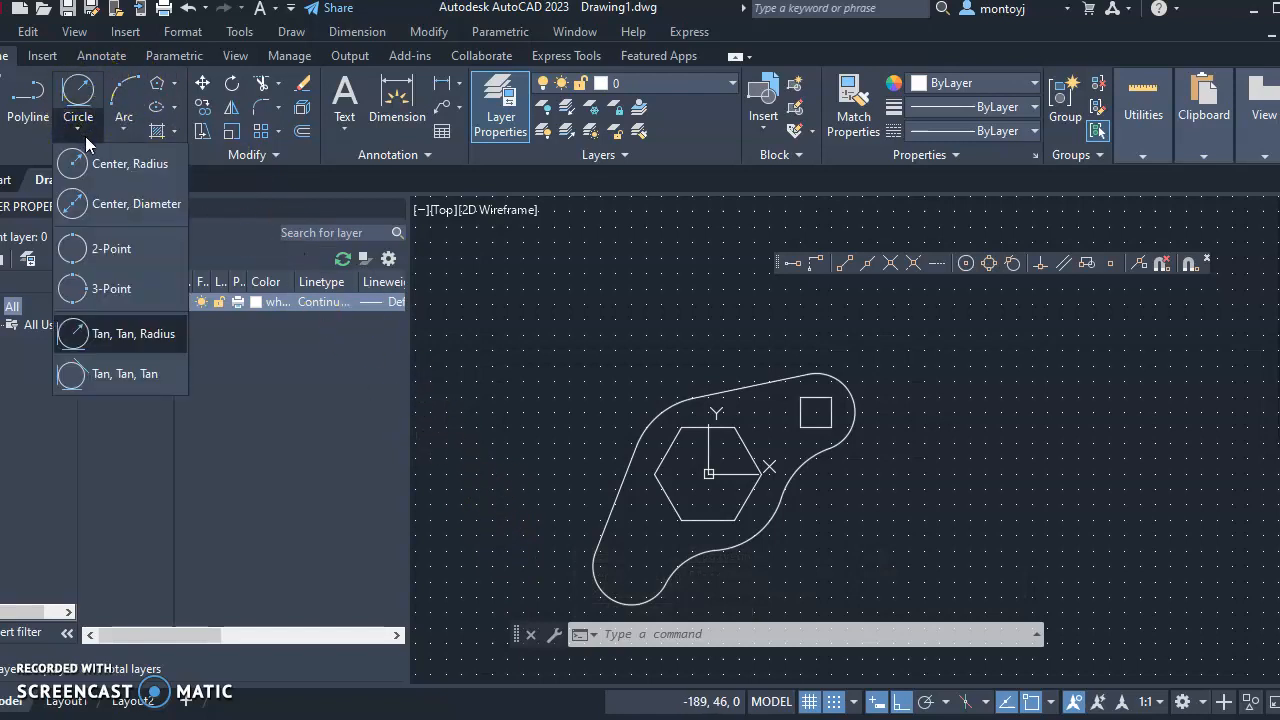
{"action": "left_click", "coordinate": [101, 165]}
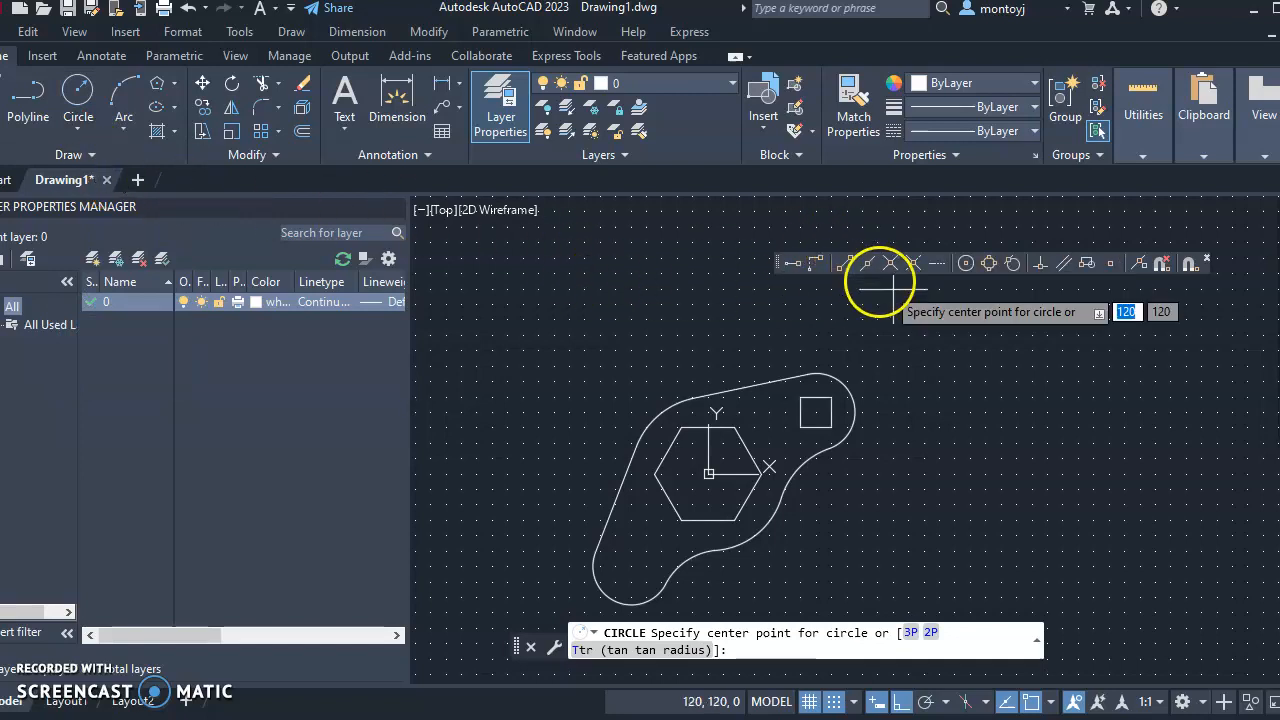
{"action": "left_click", "coordinate": [966, 263]}
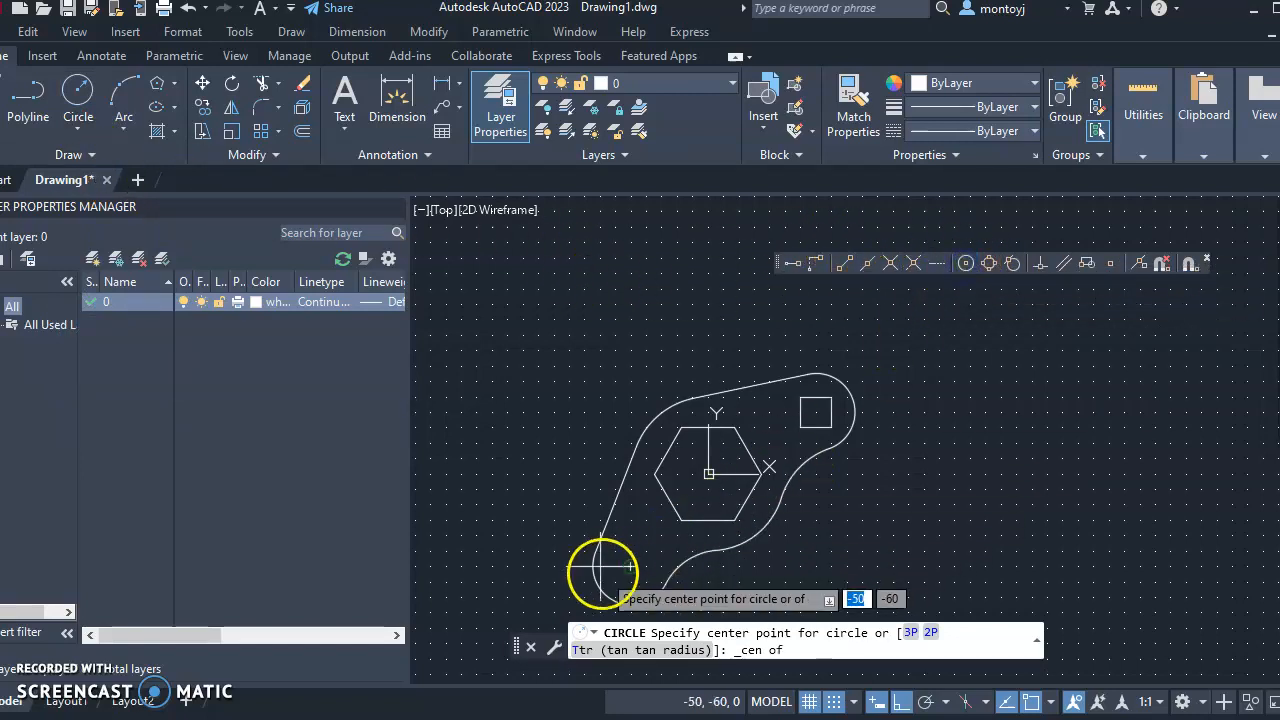
{"action": "left_click", "coordinate": [596, 588]}
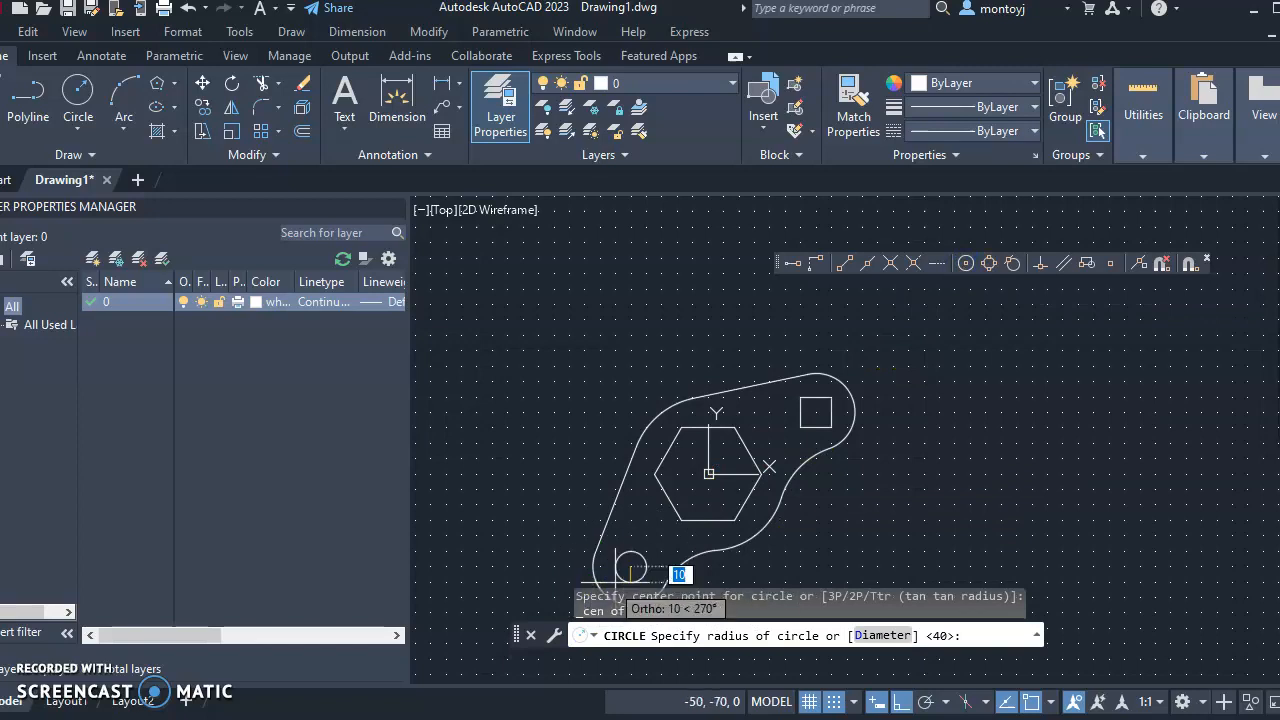
{"action": "type", "text": "10"}
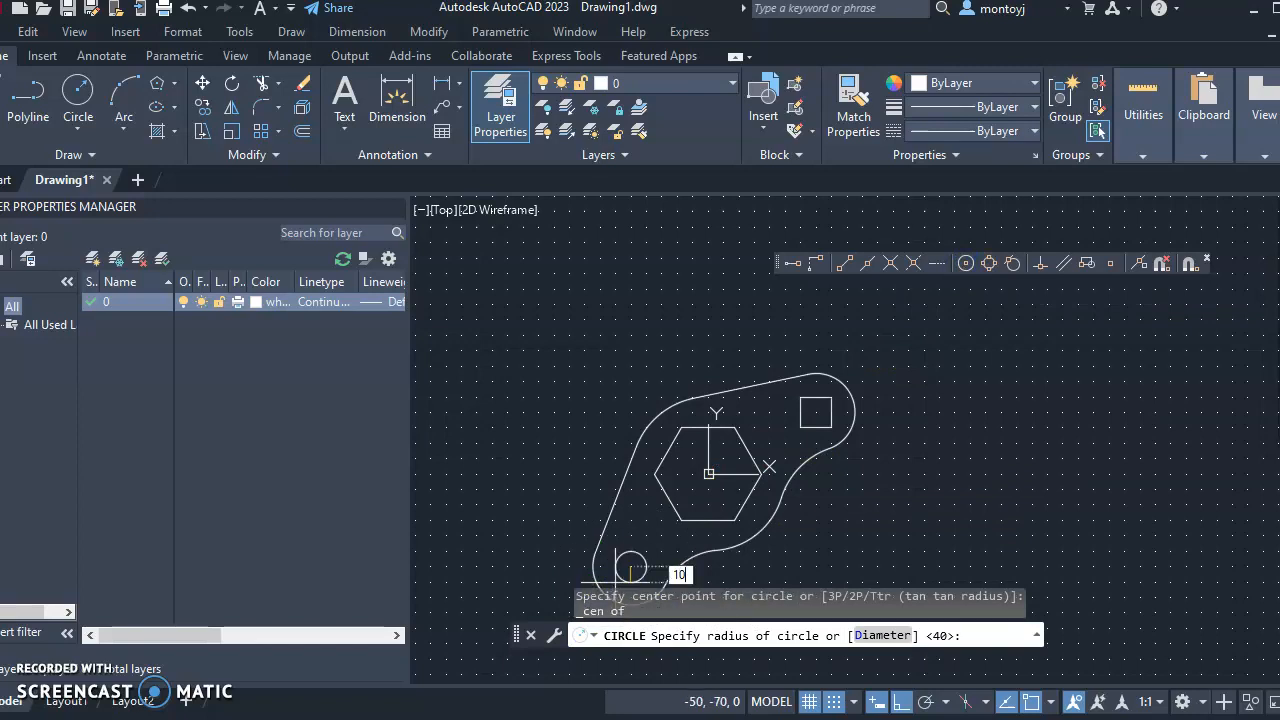
{"action": "key", "text": "Return"}
{"action": "scroll", "coordinate": [857, 550], "scroll_direction": "down", "scroll_amount": 2}
{"action": "middle_click_drag", "start_coordinate": [857, 543], "coordinate": [745, 417]}
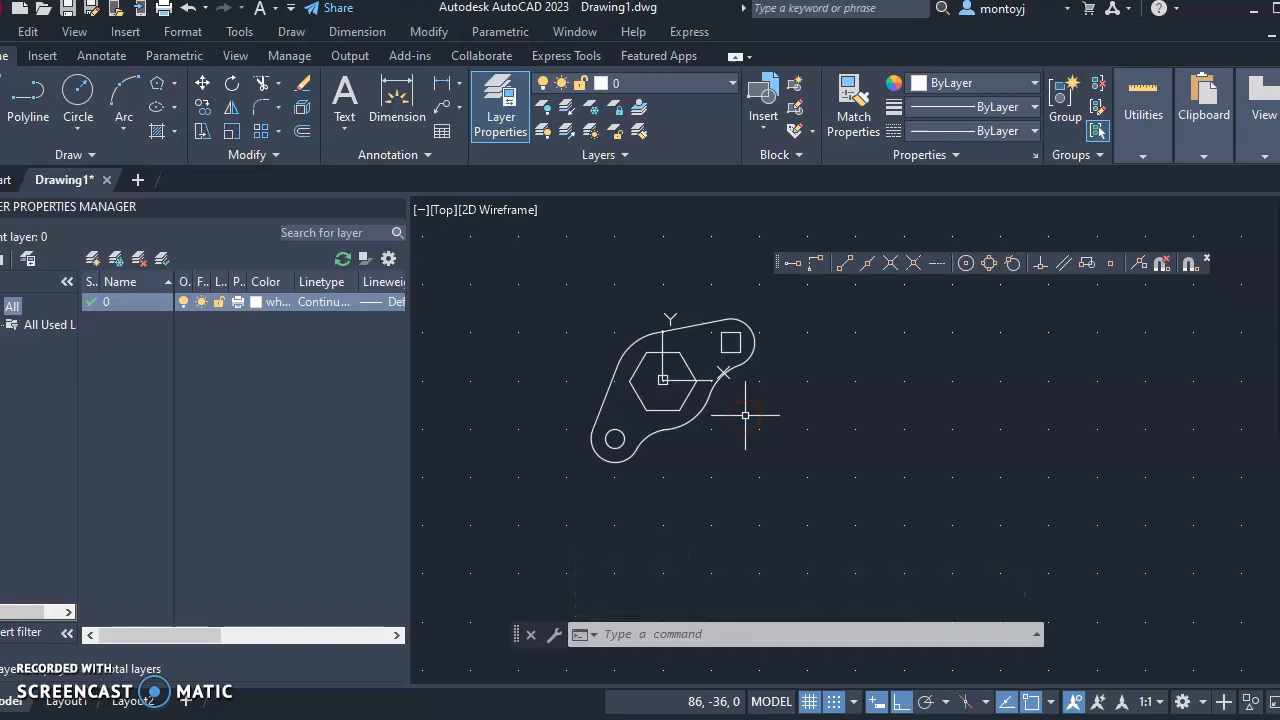
{"action": "scroll", "coordinate": [720, 395], "scroll_direction": "up", "scroll_amount": 2}
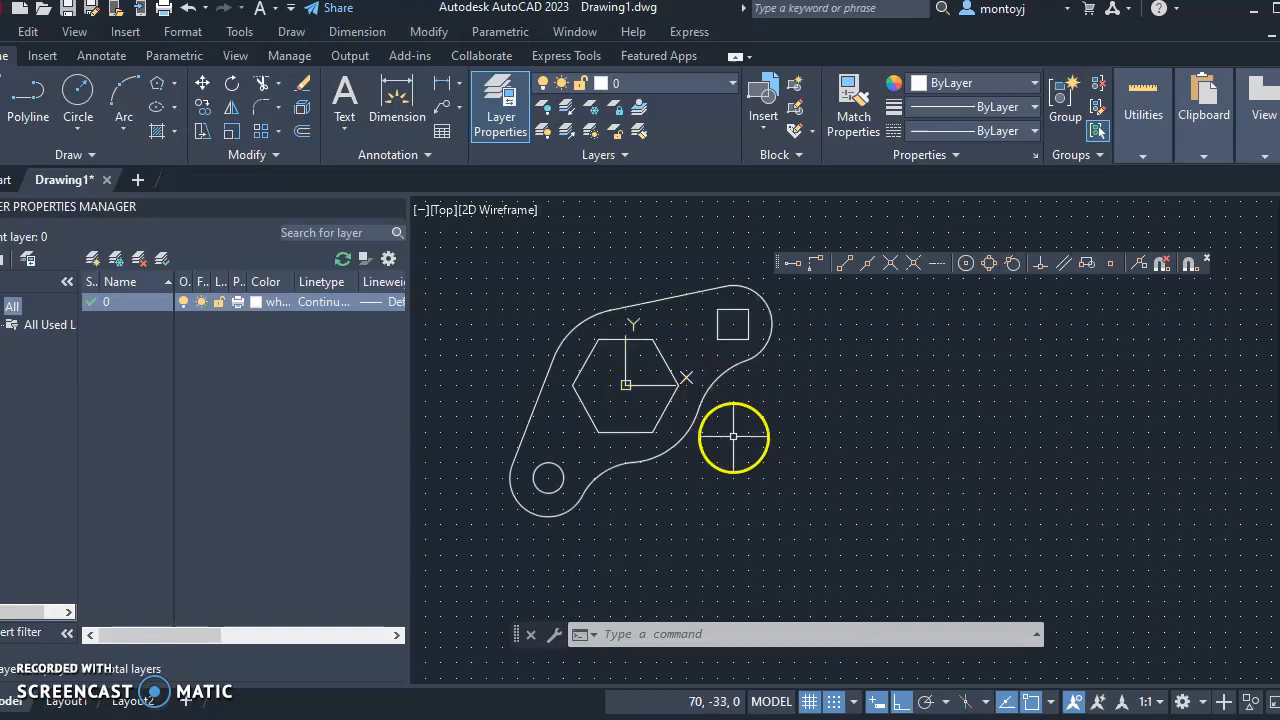
{"action": "middle_click_drag", "start_coordinate": [737, 434], "coordinate": [722, 516]}
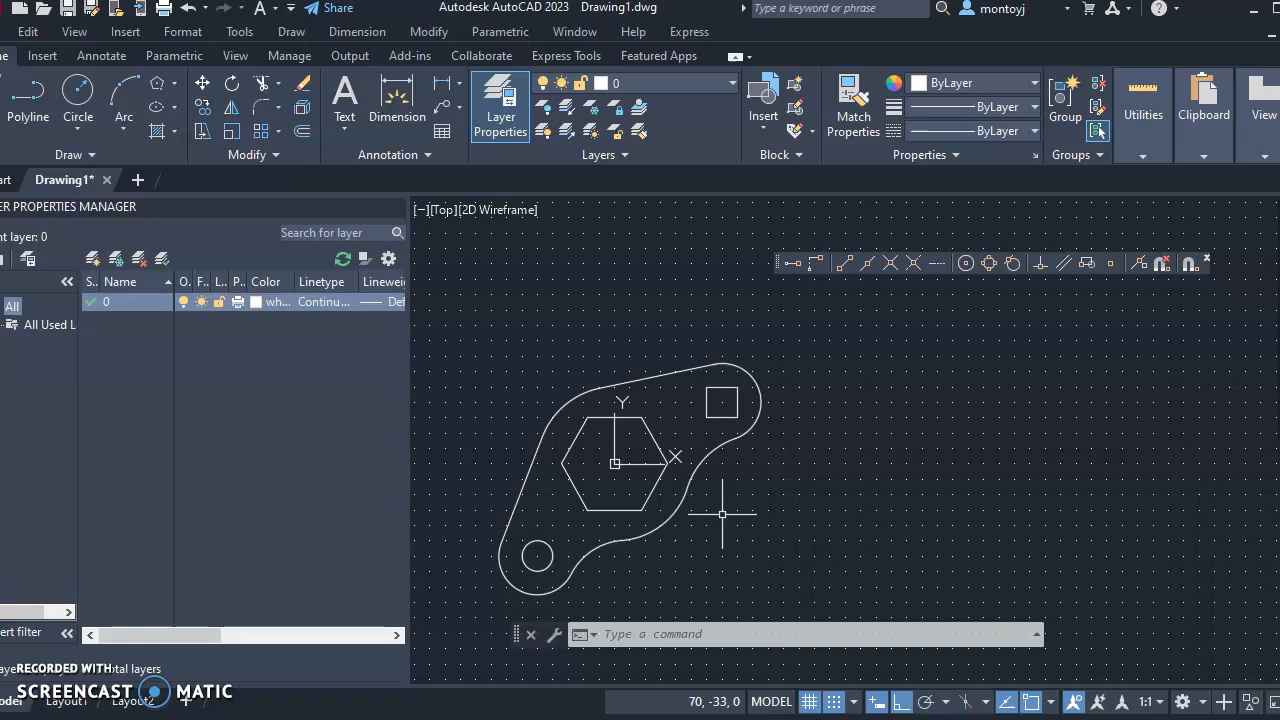
{"action": "left_click", "coordinate": [1143, 100]}
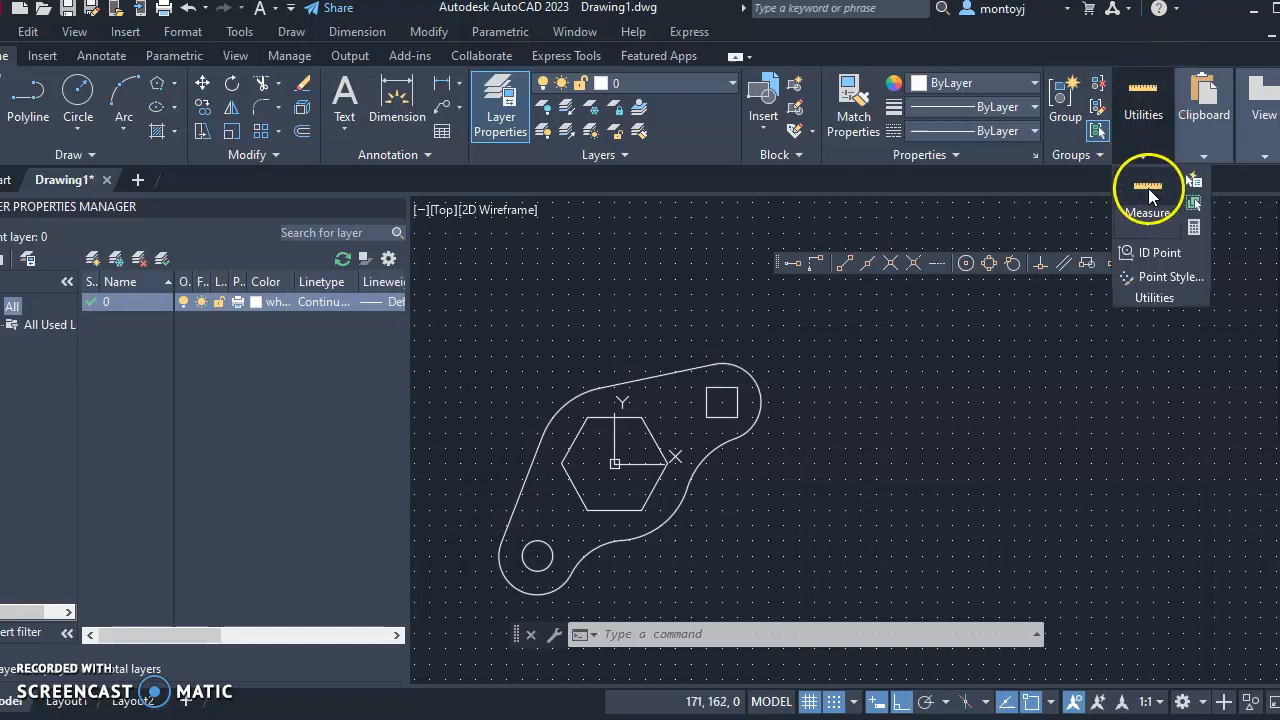
{"action": "left_click", "coordinate": [568, 497]}
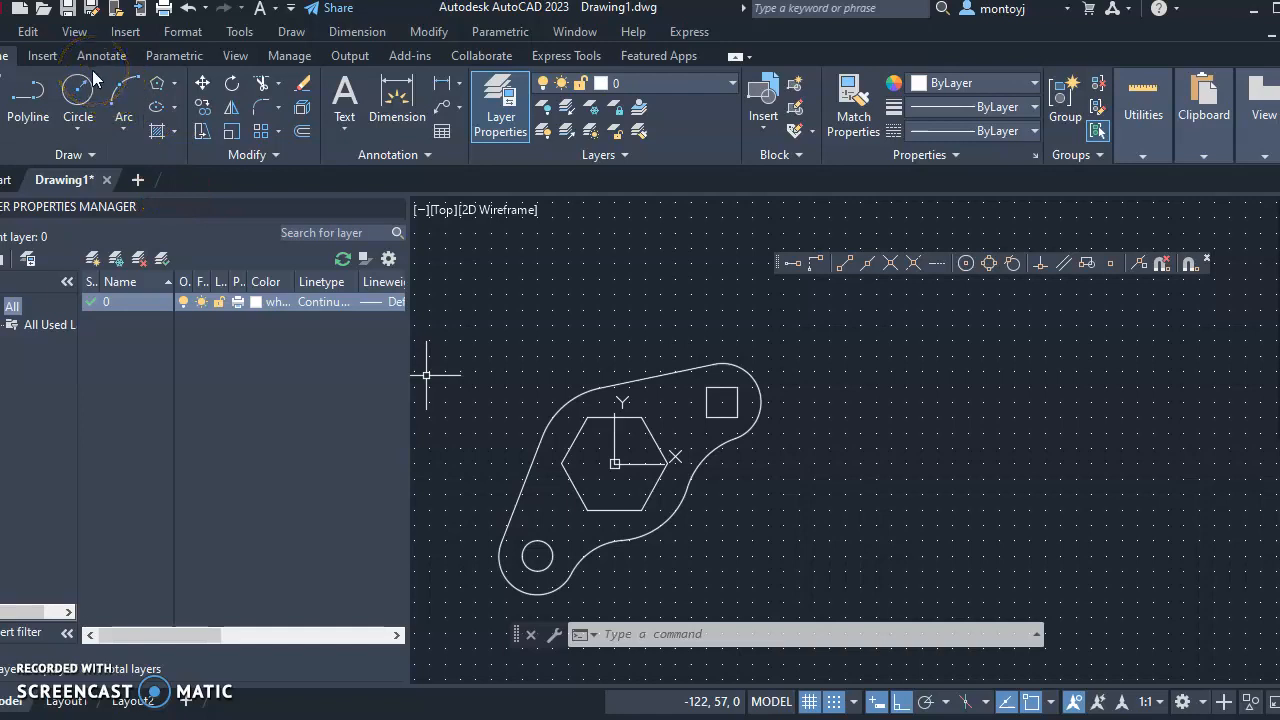
{"action": "right_click", "coordinate": [841, 360]}
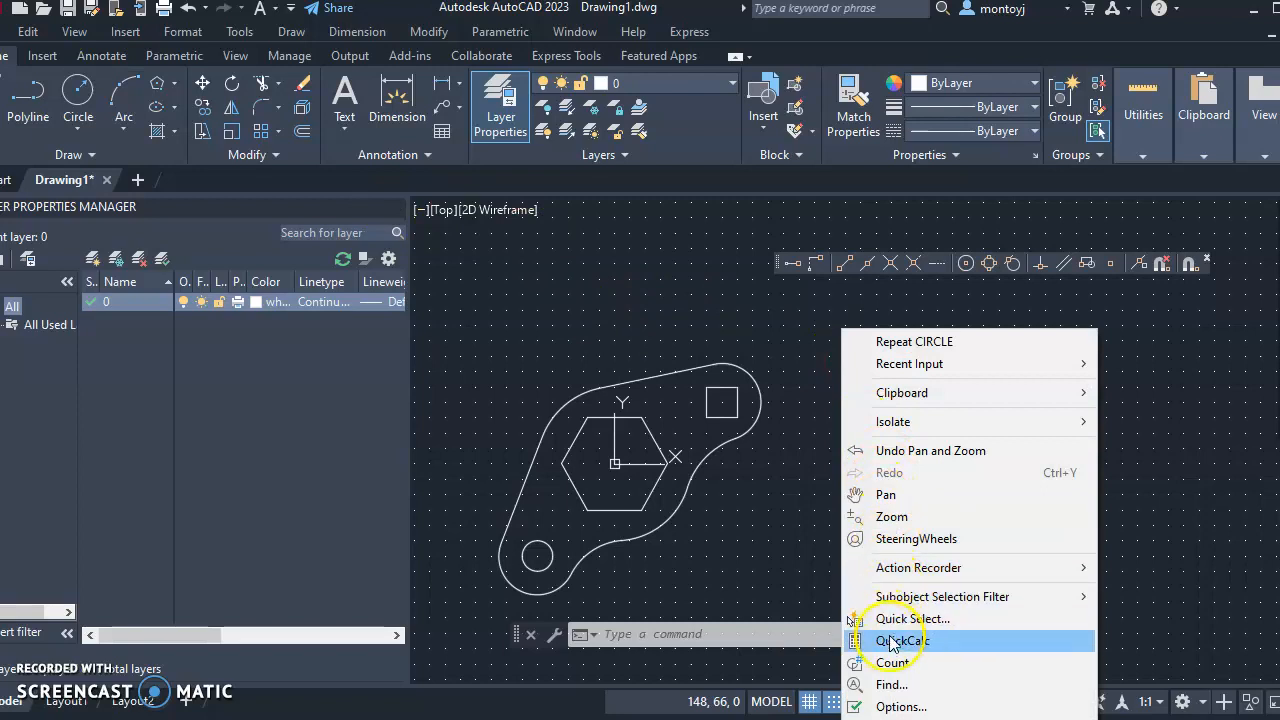
{"action": "left_click", "coordinate": [889, 641]}
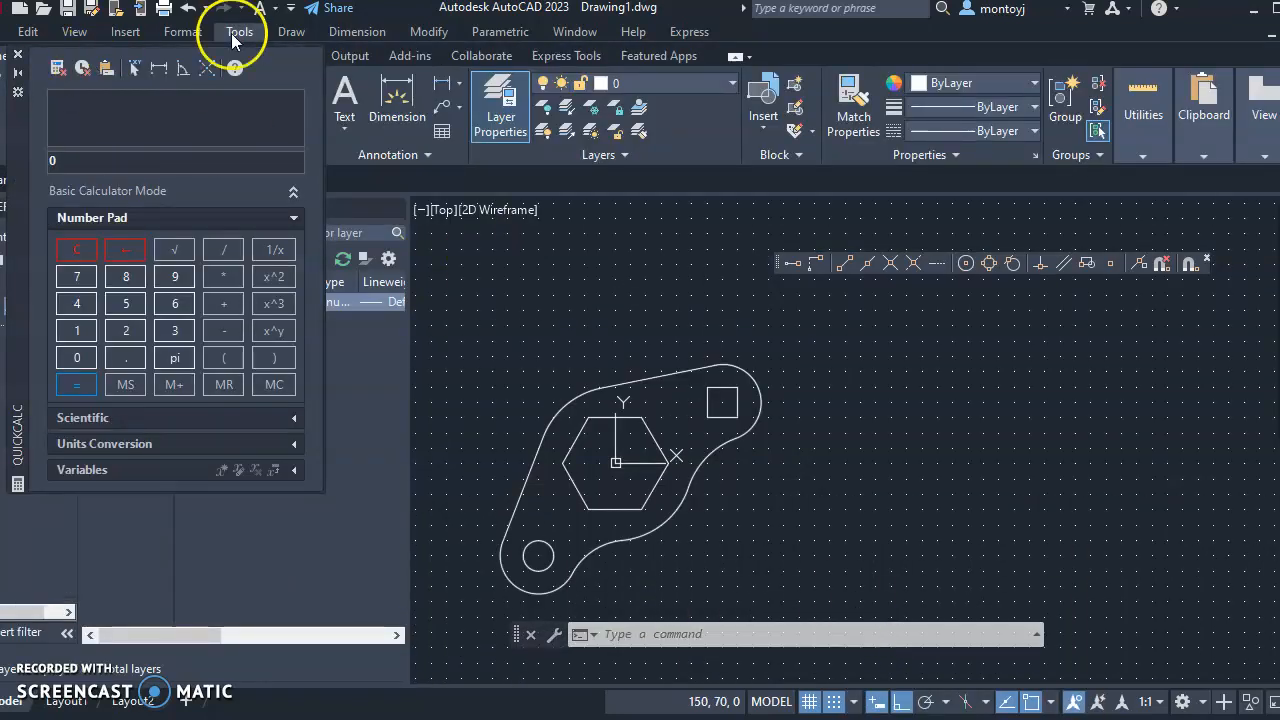
{"action": "double_click", "coordinate": [16, 147]}
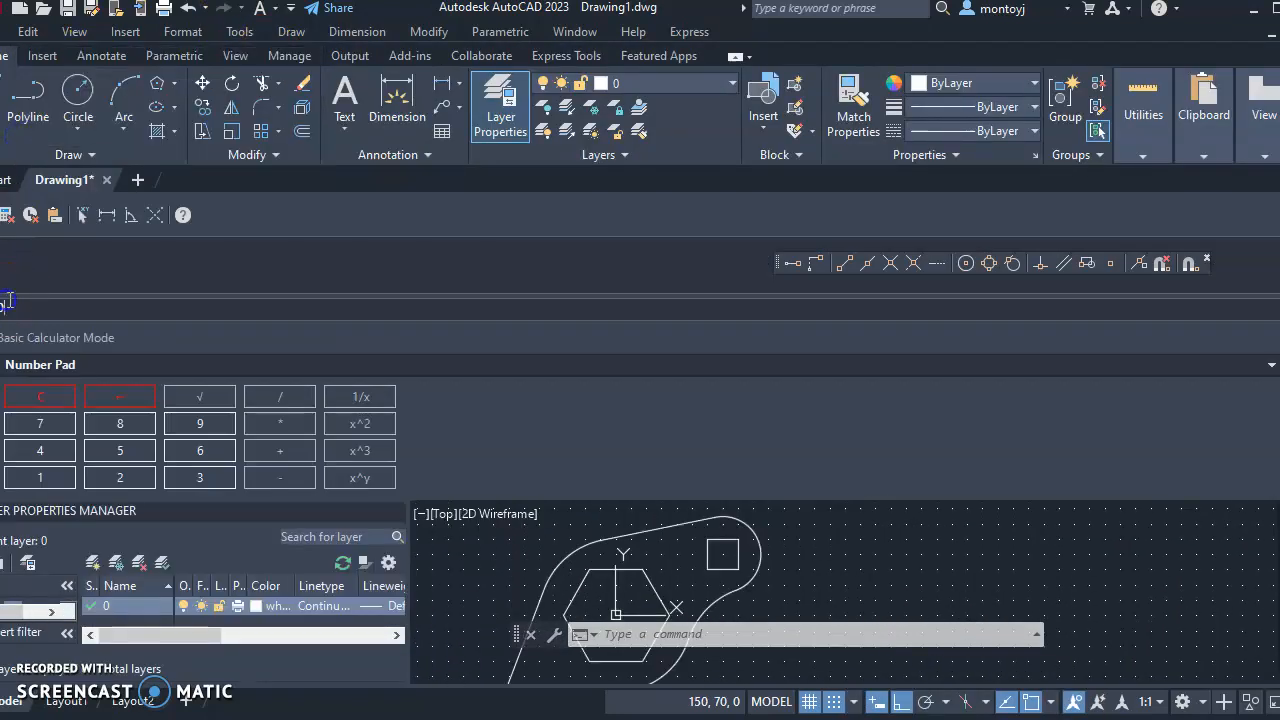
{"action": "scroll", "coordinate": [1053, 375], "scroll_direction": "down", "scroll_amount": 3}
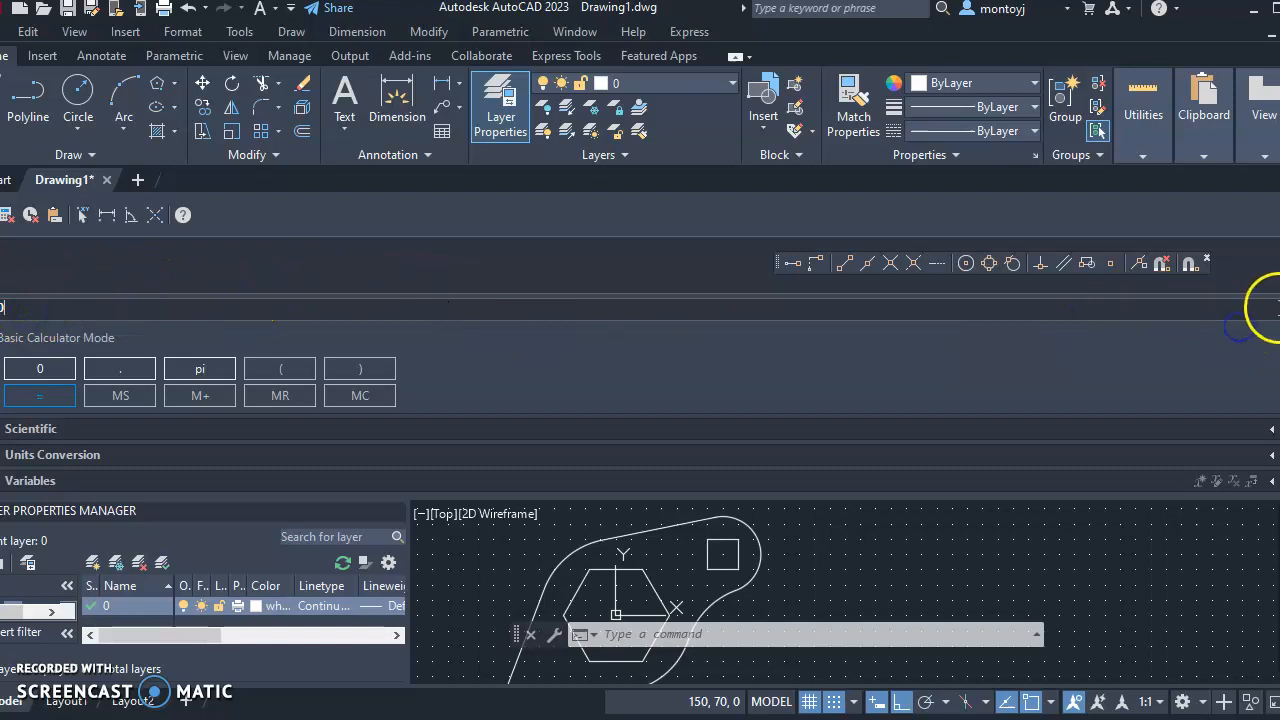
{"action": "left_click", "coordinate": [436, 550]}
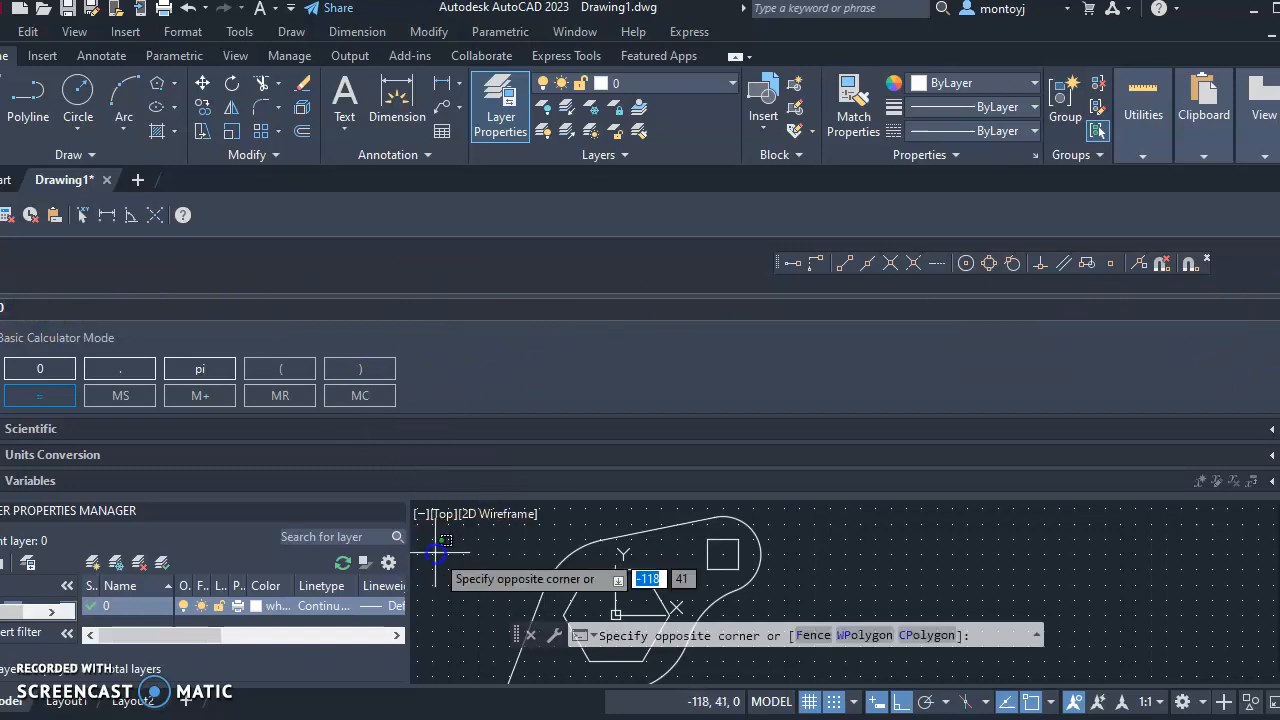
{"action": "mouse_move", "coordinate": [480, 525]}
{"action": "middle_mouse_down"}
{"action": "mouse_move", "coordinate": [508, 450]}
{"action": "mouse_move", "coordinate": [521, 577]}
{"action": "middle_mouse_up"}
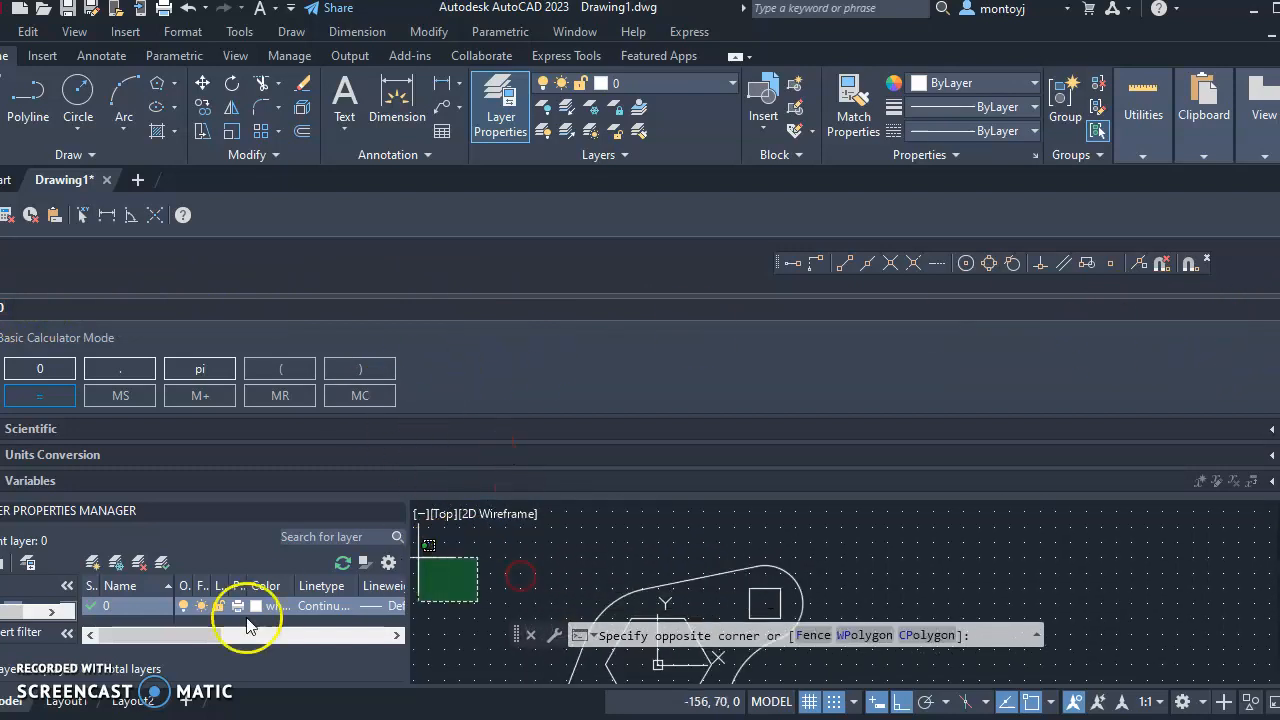
{"action": "left_click", "coordinate": [528, 471]}
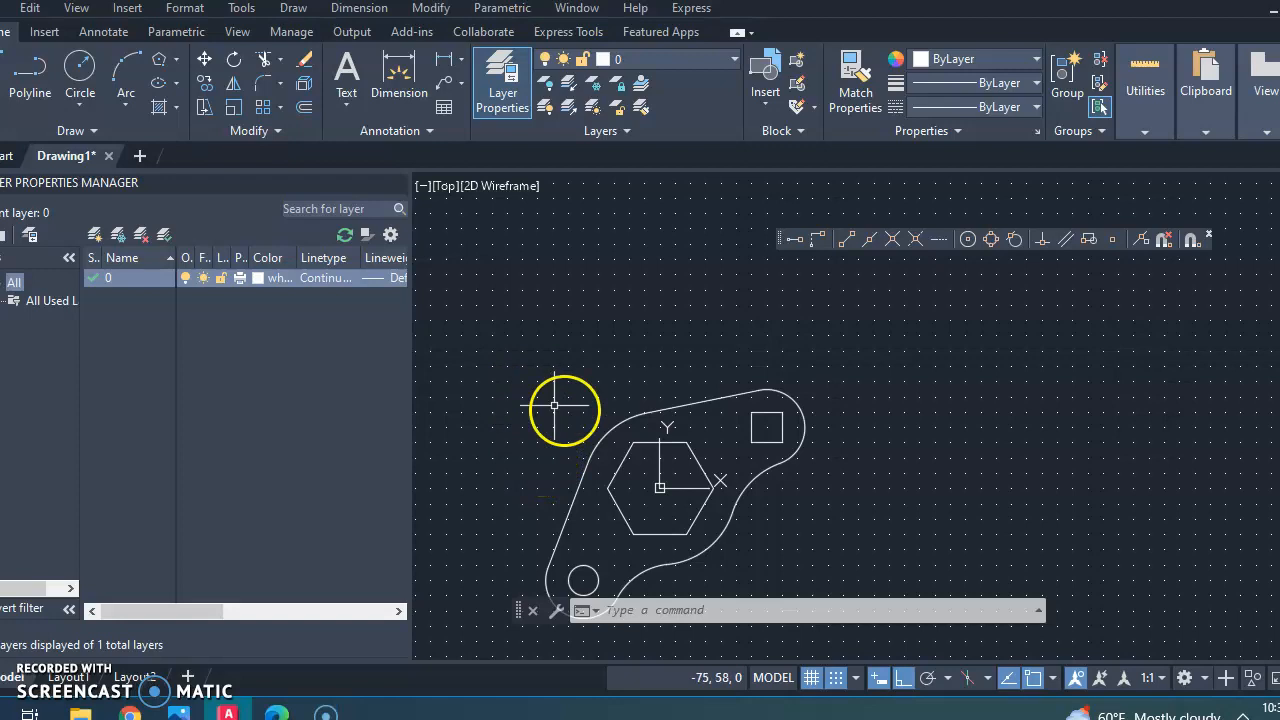
Save the drawing in the Documents folder under the name 5.3 Rocker Arm followed by the author's name.
{"action": "middle_click_drag", "start_coordinate": [820, 509], "coordinate": [771, 417]}
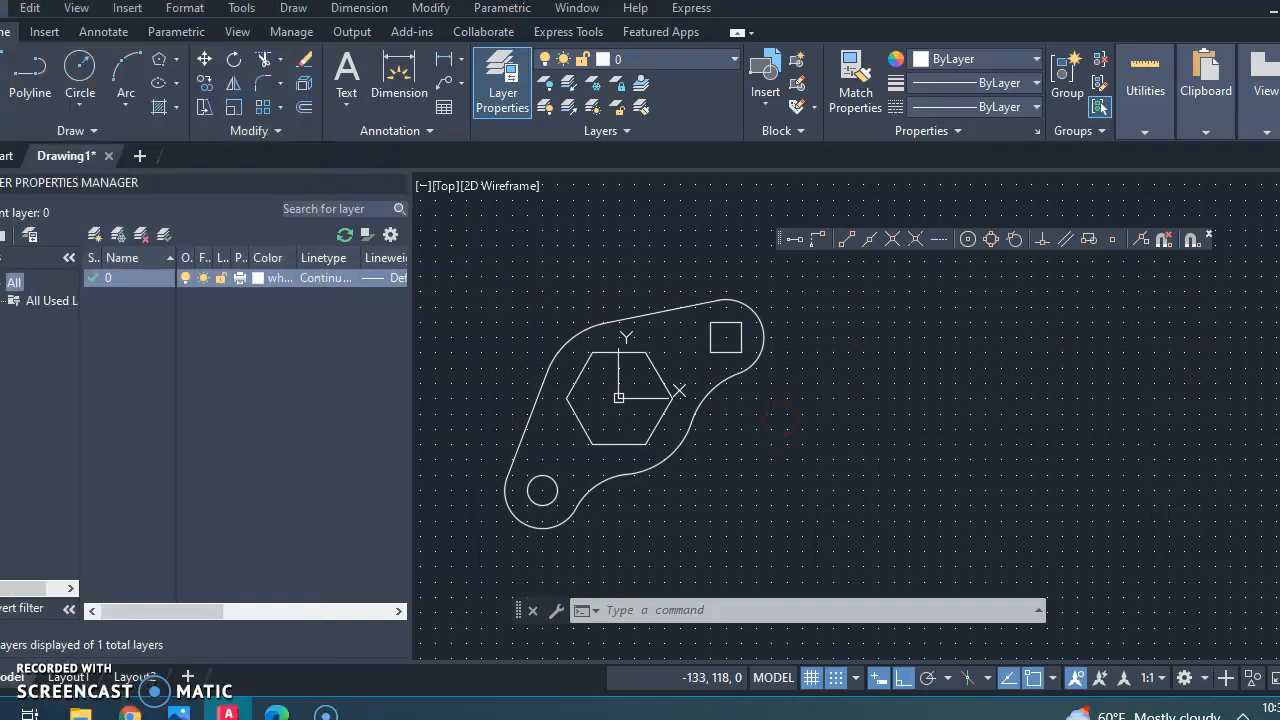
{"action": "left_click", "coordinate": [2, 7]}
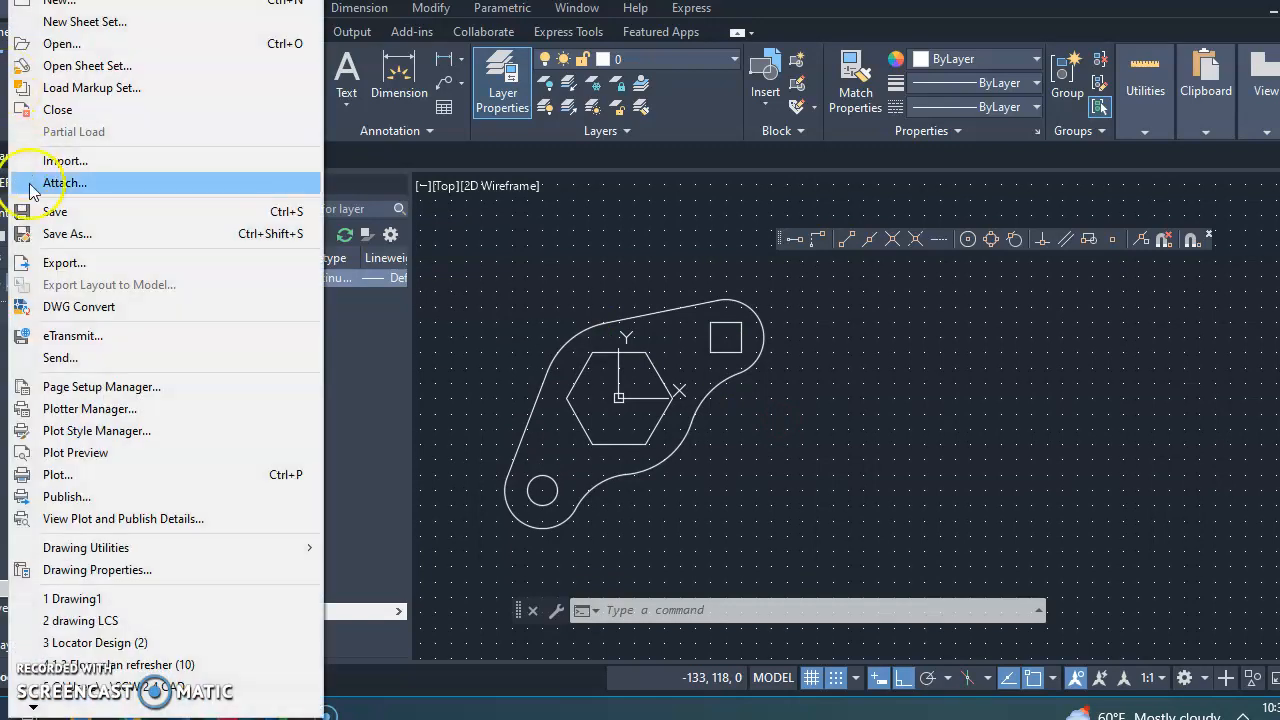
{"action": "left_click", "coordinate": [48, 238]}
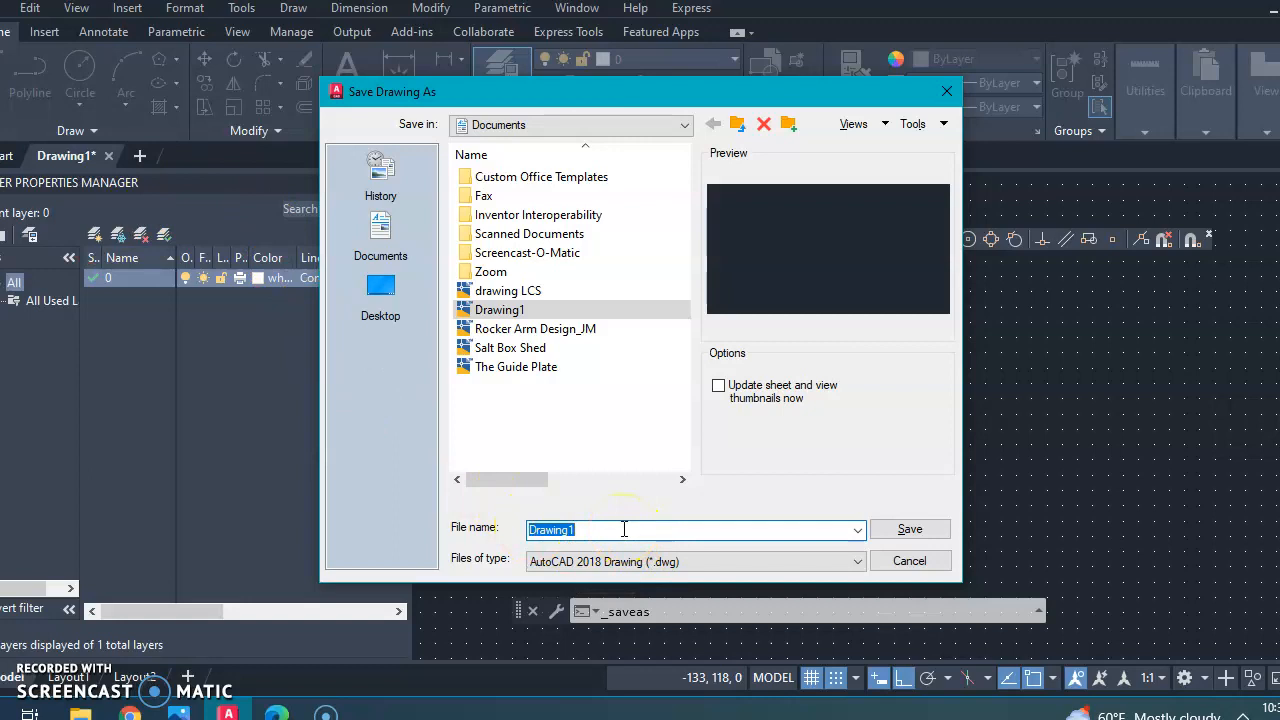
{"action": "type", "text": "5.3 Rocker Arm J Montoya"}
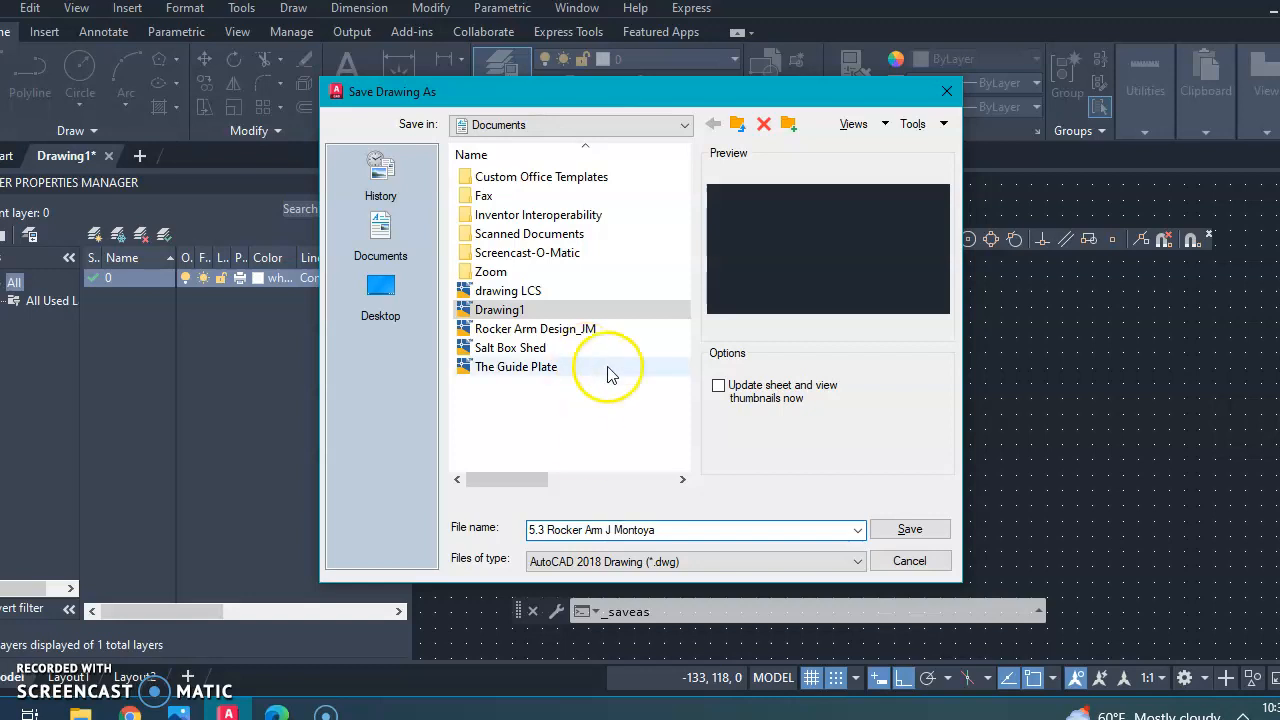
{"action": "left_click", "coordinate": [909, 531]}
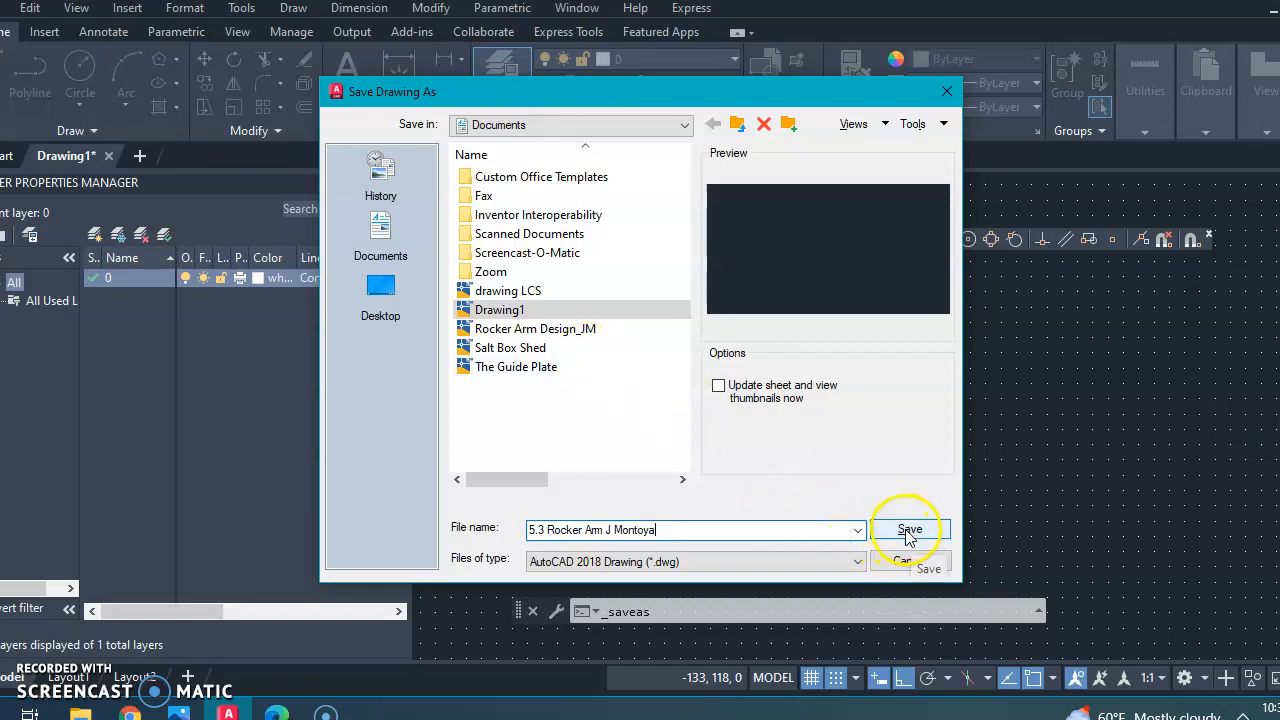